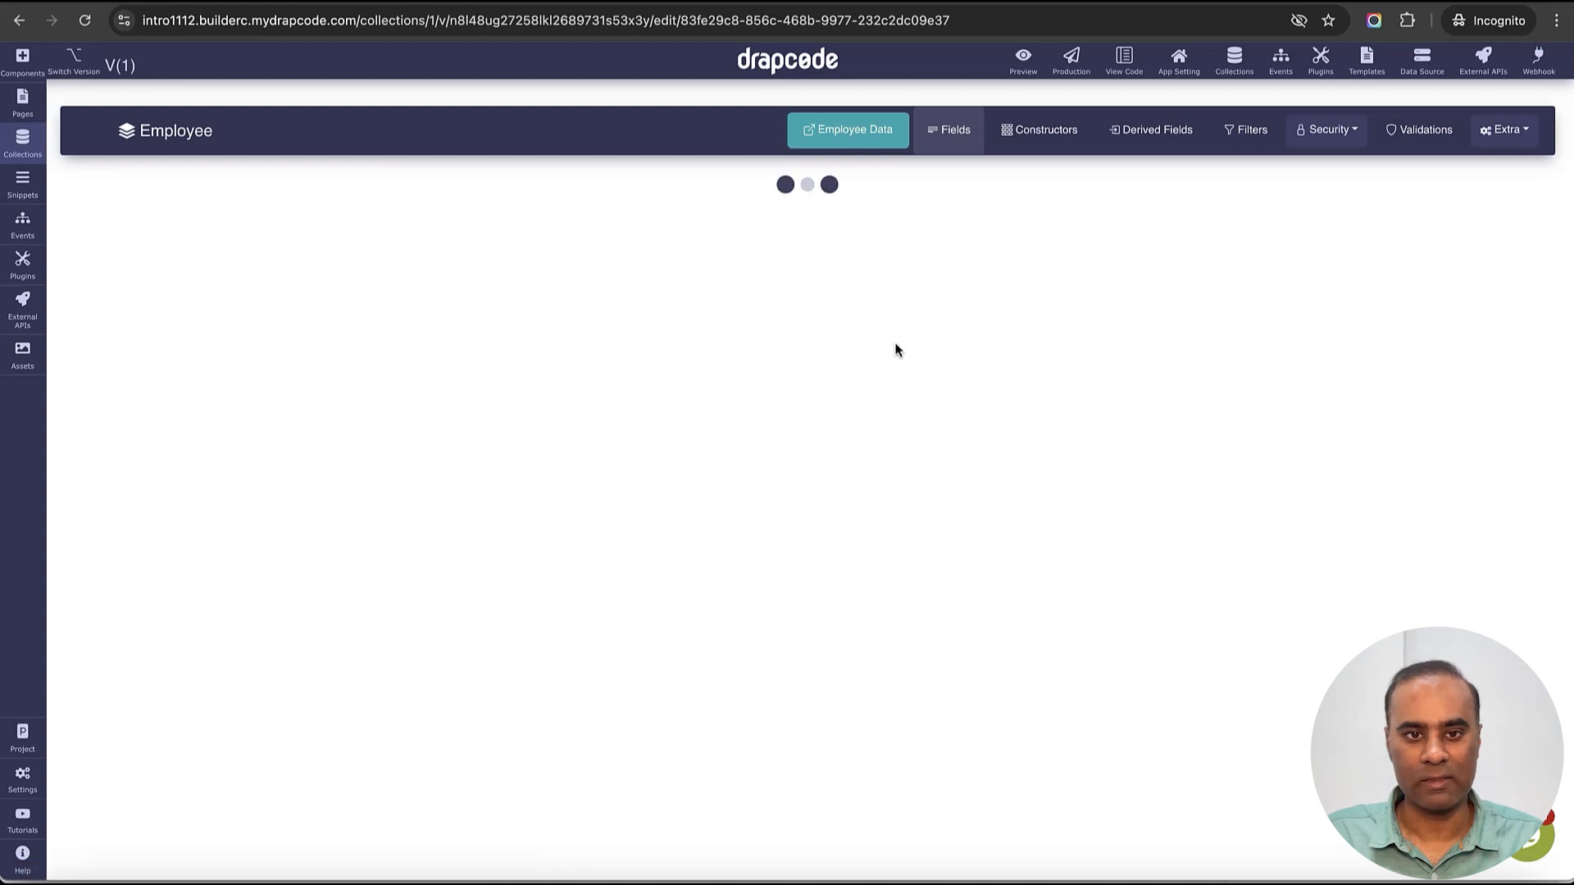
- Add a text field named Salary to the Employee collection and view its data records
{"action": "scroll", "coordinate": [426, 462], "scroll_direction": "down", "scroll_amount": 1}
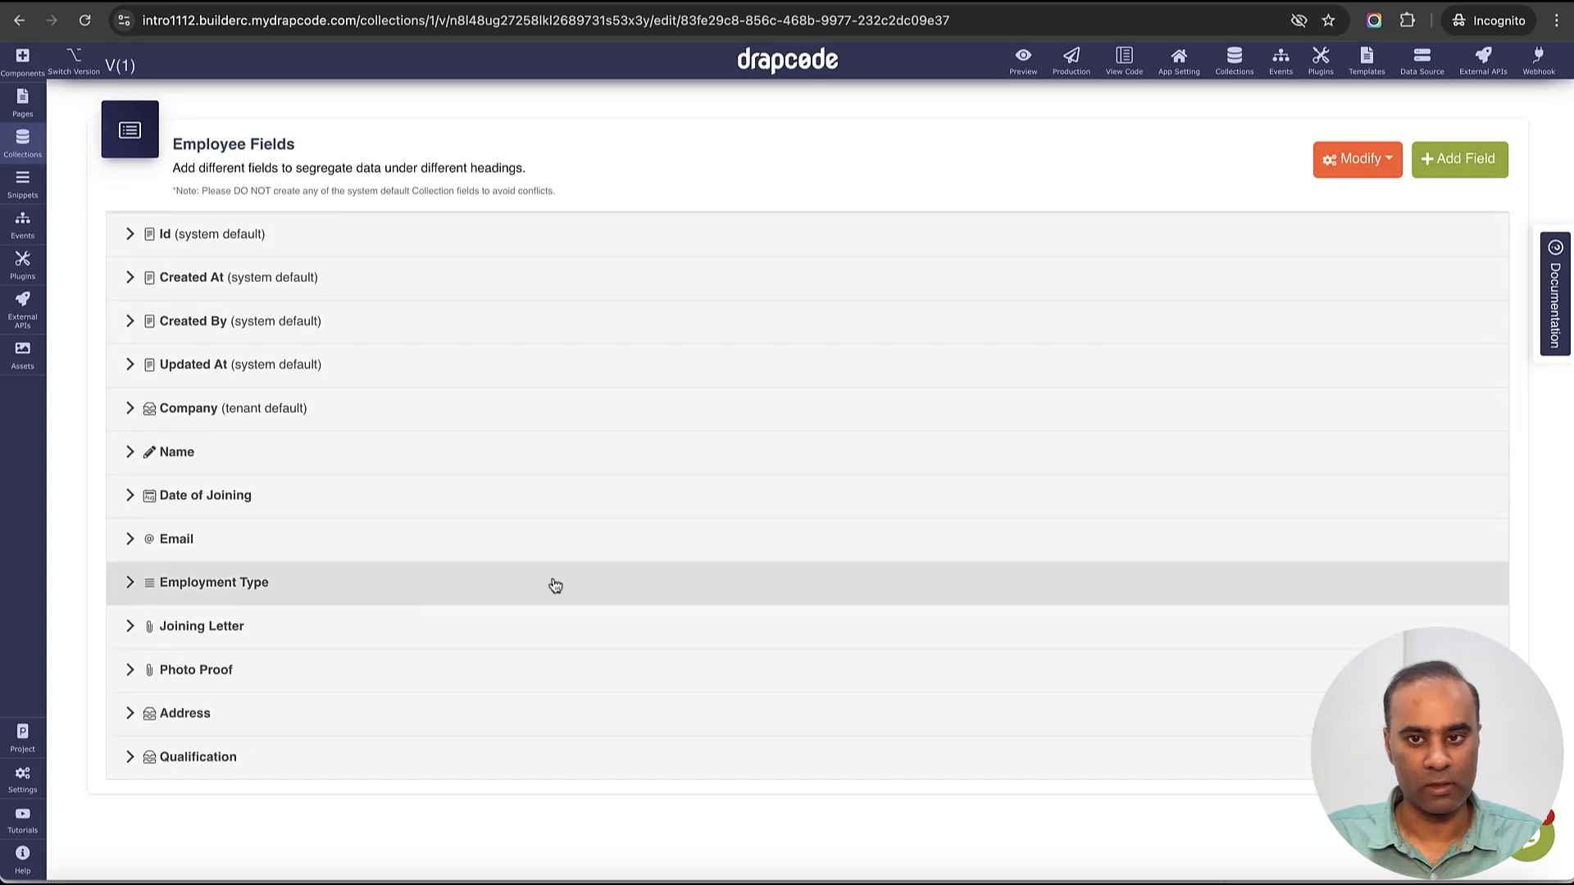
{"action": "left_click", "coordinate": [1459, 159]}
{"action": "scroll", "coordinate": [713, 479], "scroll_direction": "down", "scroll_amount": 2}
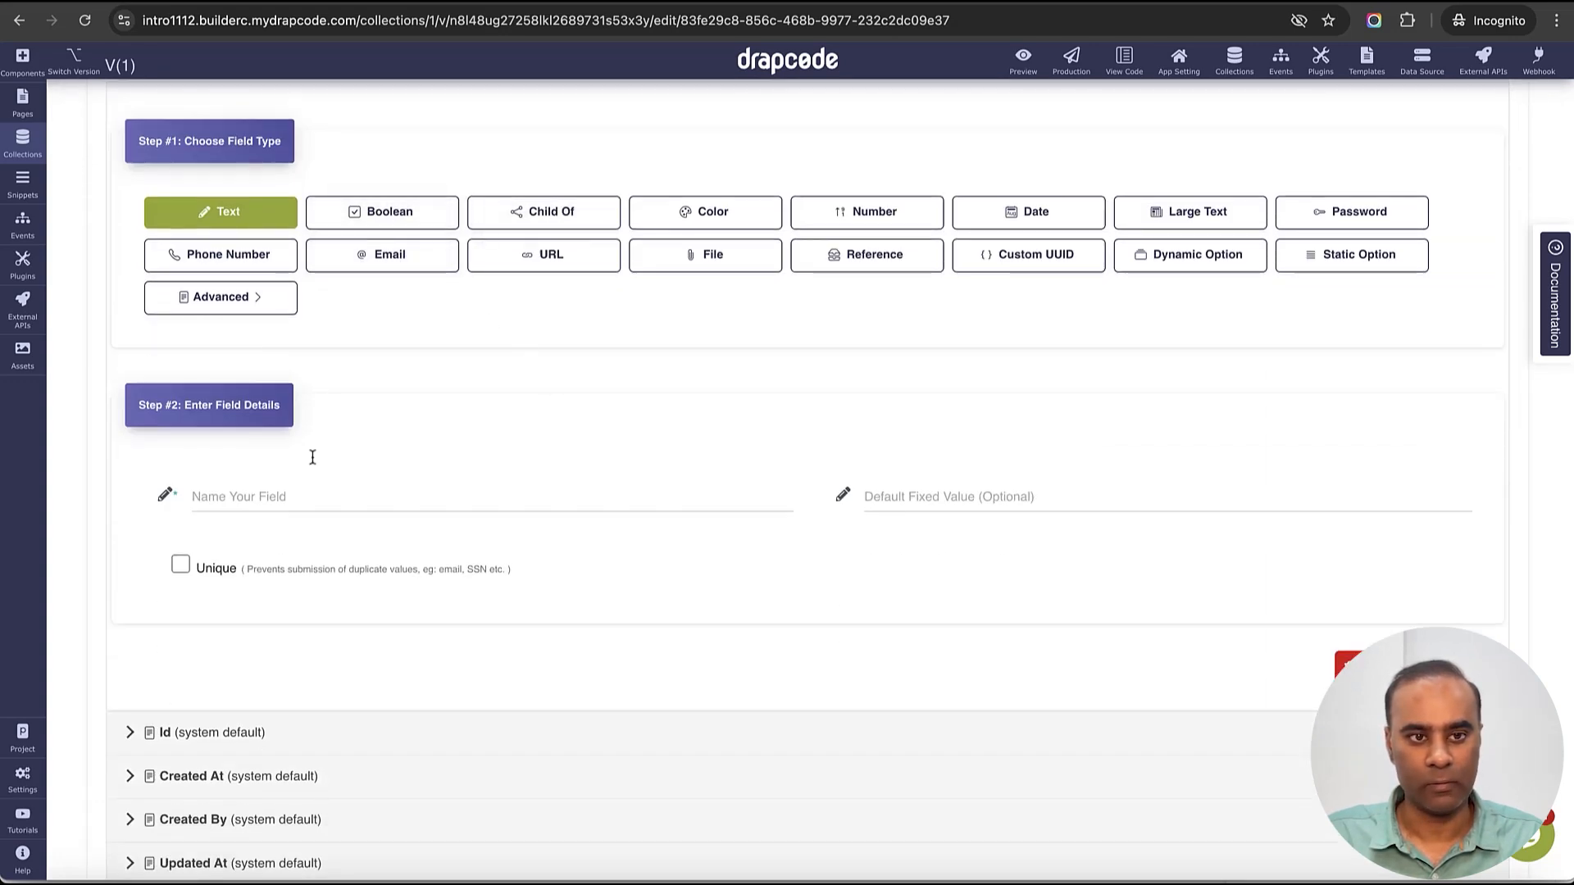
{"action": "left_click", "coordinate": [317, 492]}
{"action": "type", "text": "Salary"}
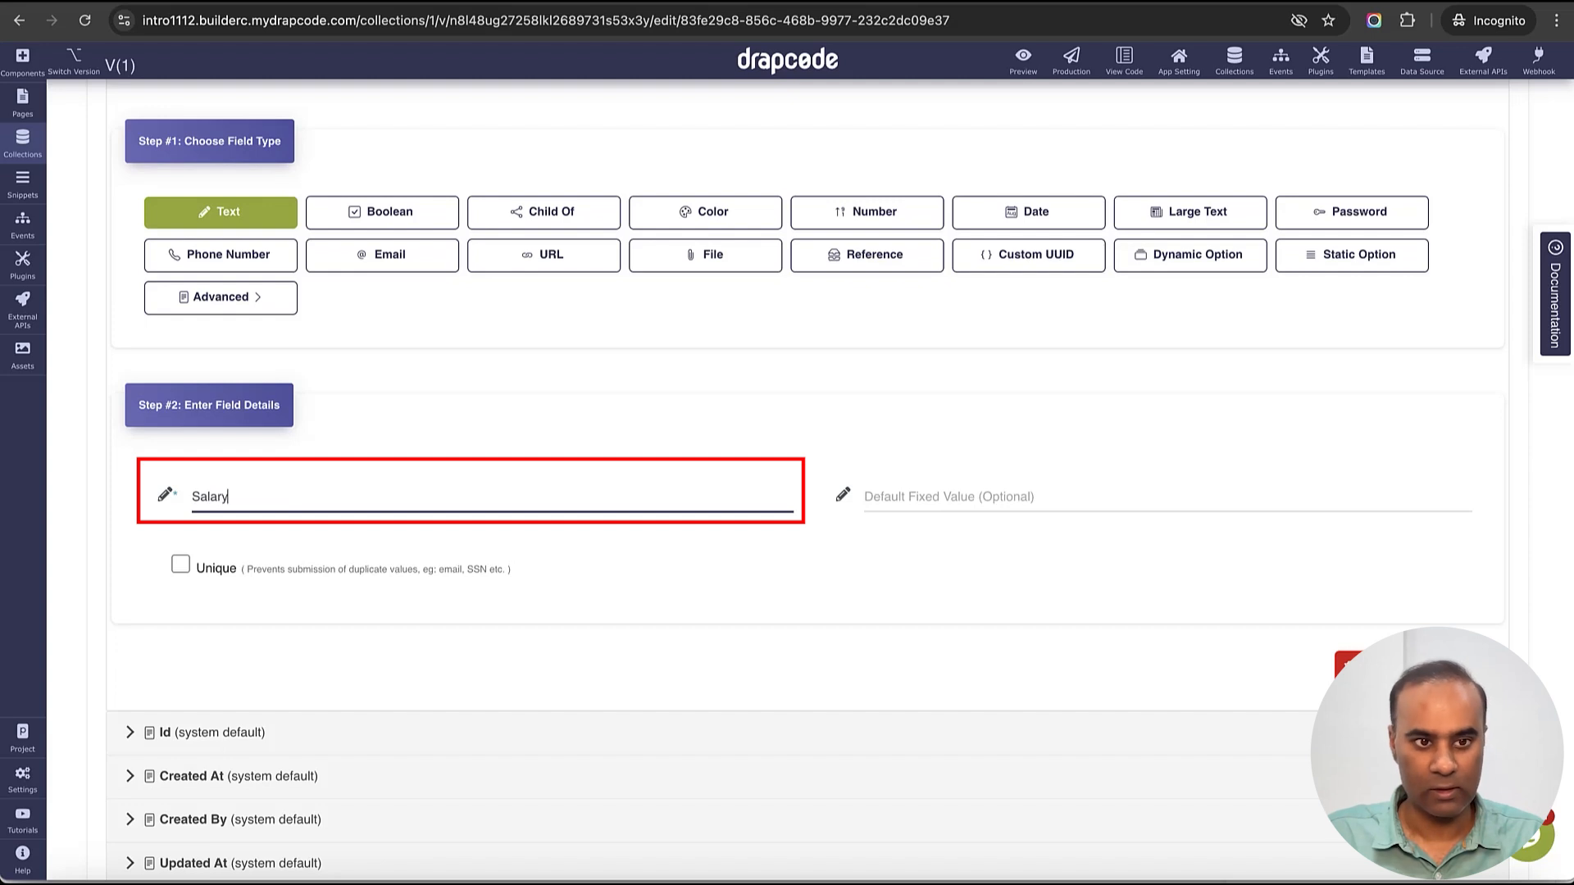
{"action": "left_click", "coordinate": [1448, 665]}
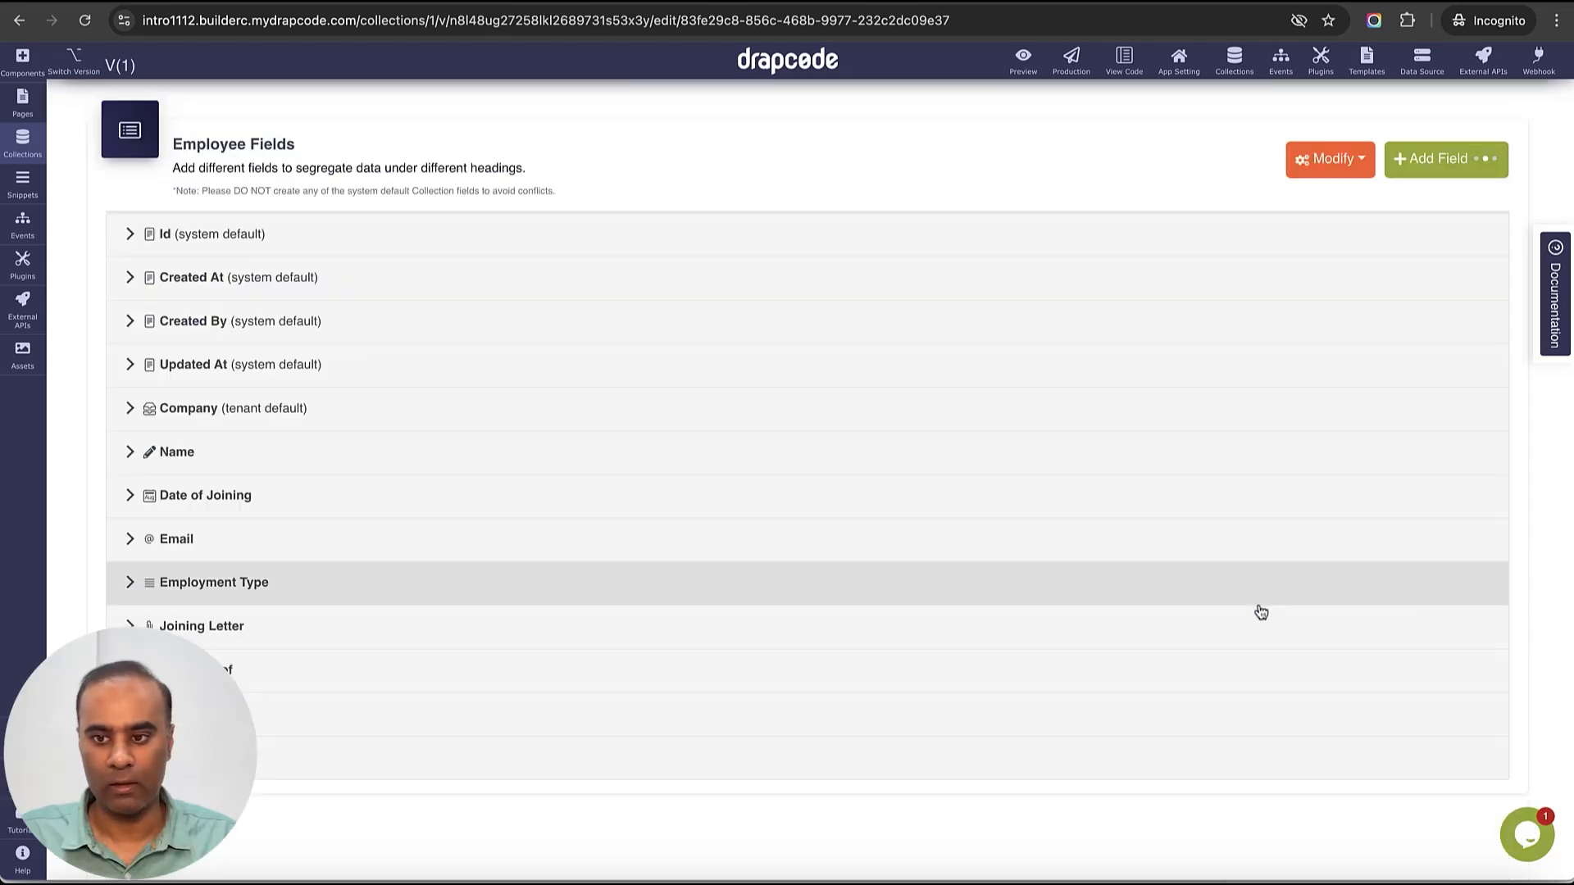
{"action": "scroll", "coordinate": [1042, 506], "scroll_direction": "up", "scroll_amount": 2}
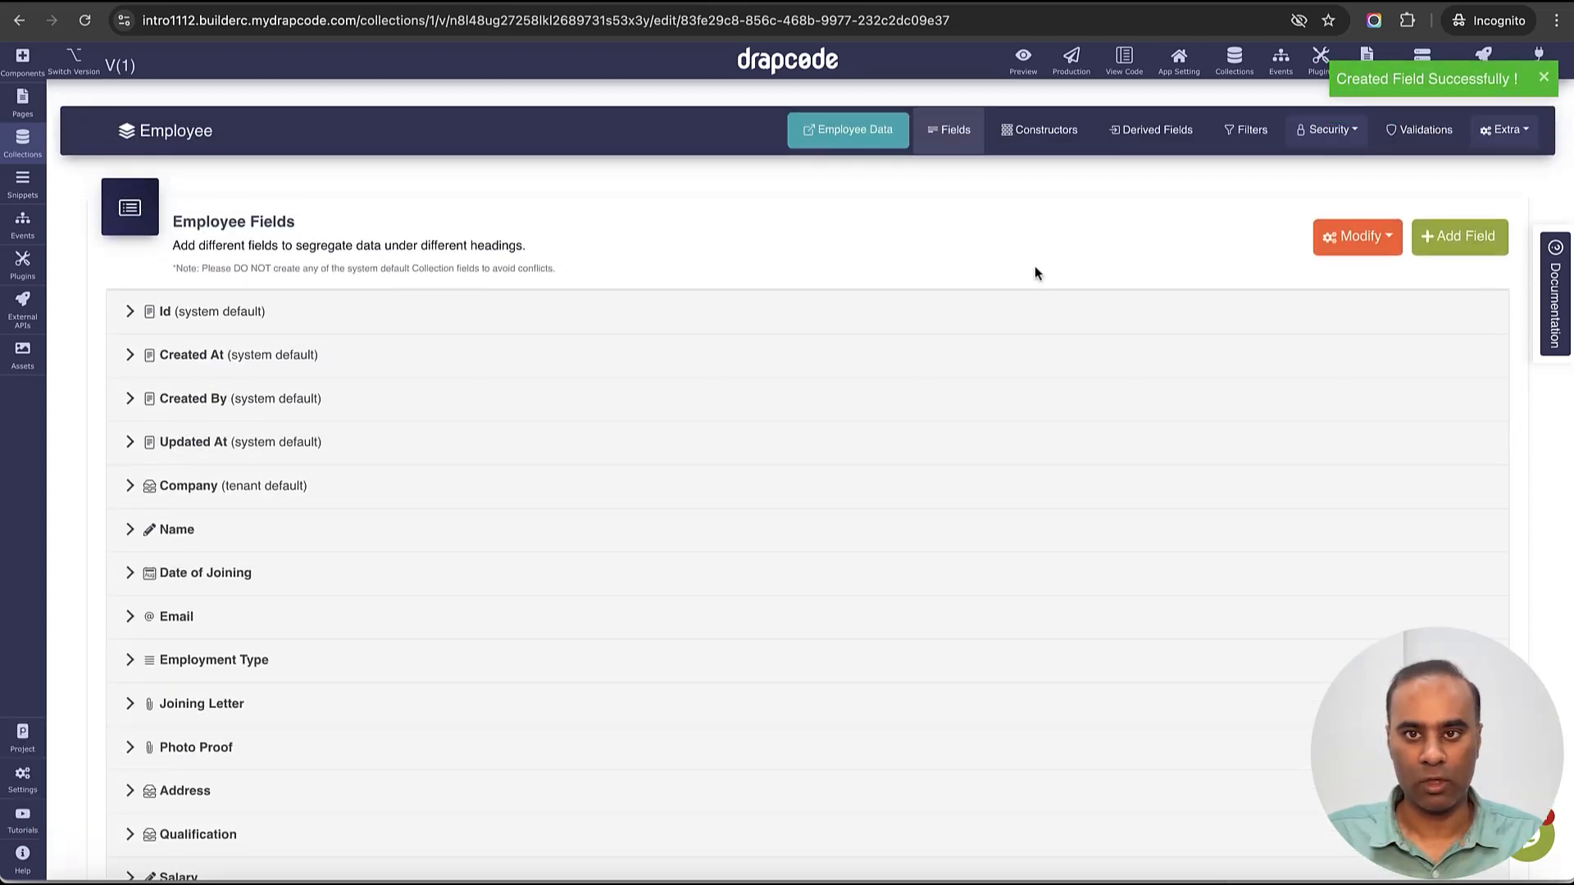
{"action": "left_click", "coordinate": [847, 131]}
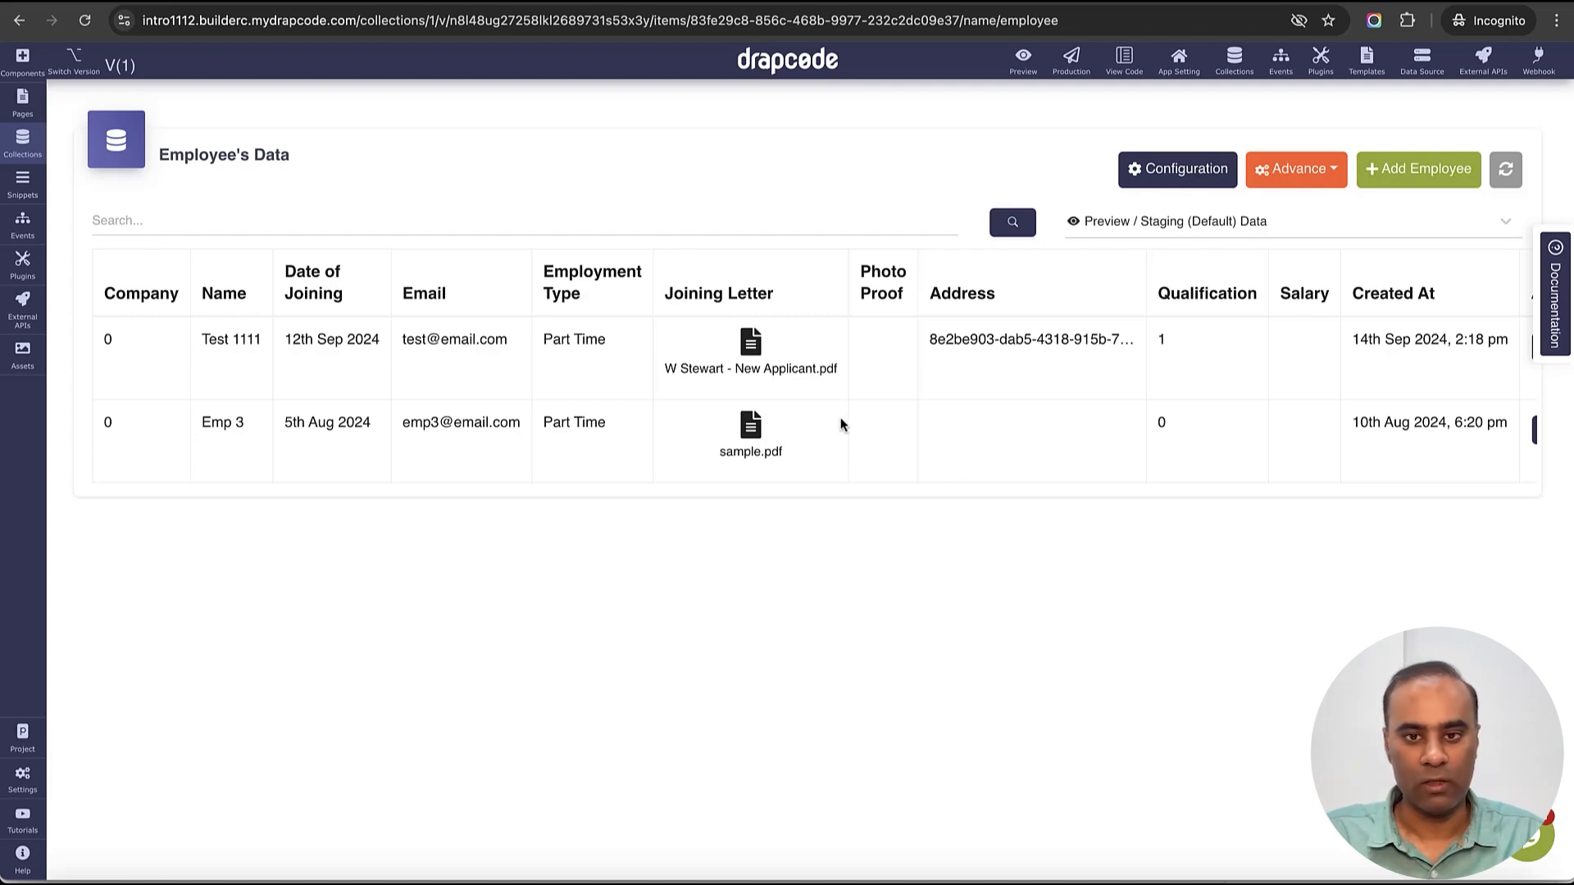
- Open the Employee collection's Configuration and expand its Security dropdown
{"action": "left_click", "coordinate": [1162, 168]}
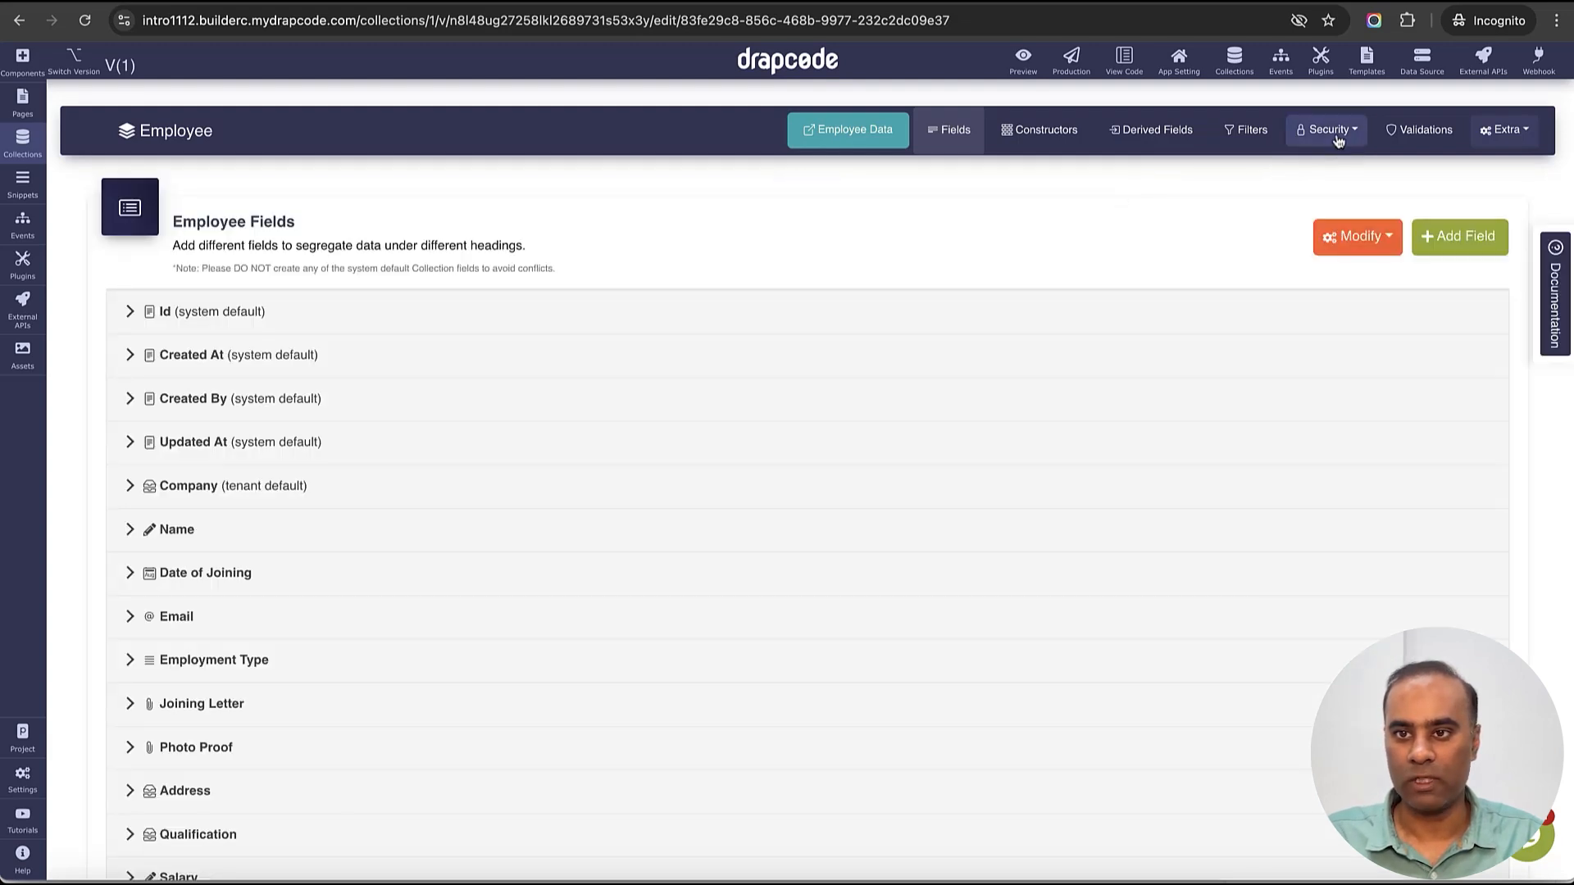
{"action": "left_click", "coordinate": [1343, 138]}
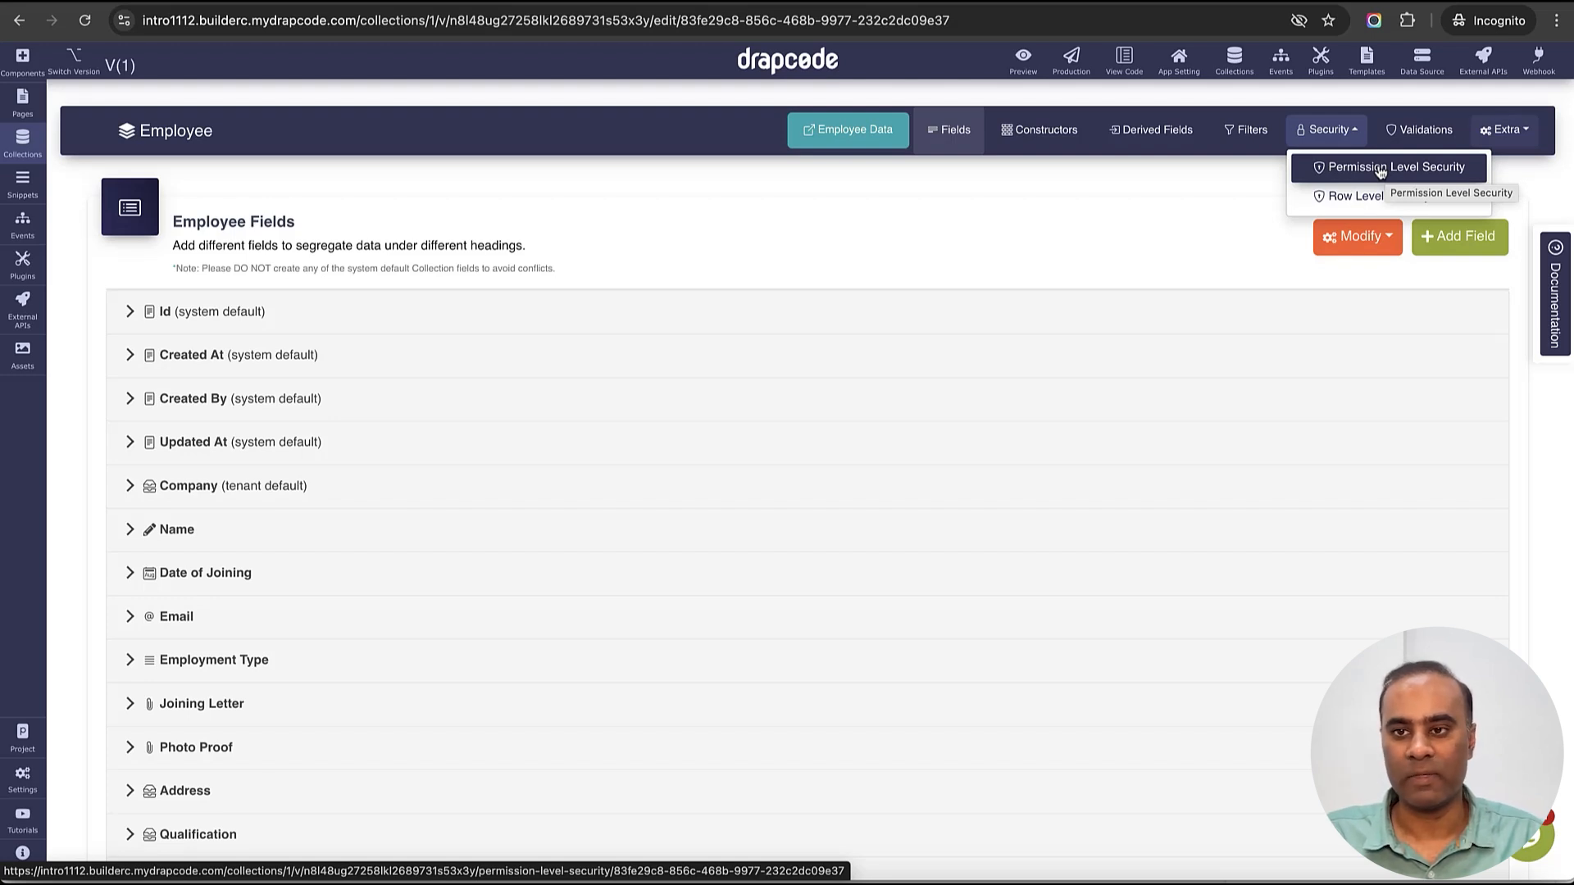
- Open Permission Level Security for Employee and scroll through its field permissions
{"action": "left_click", "coordinate": [1380, 169]}
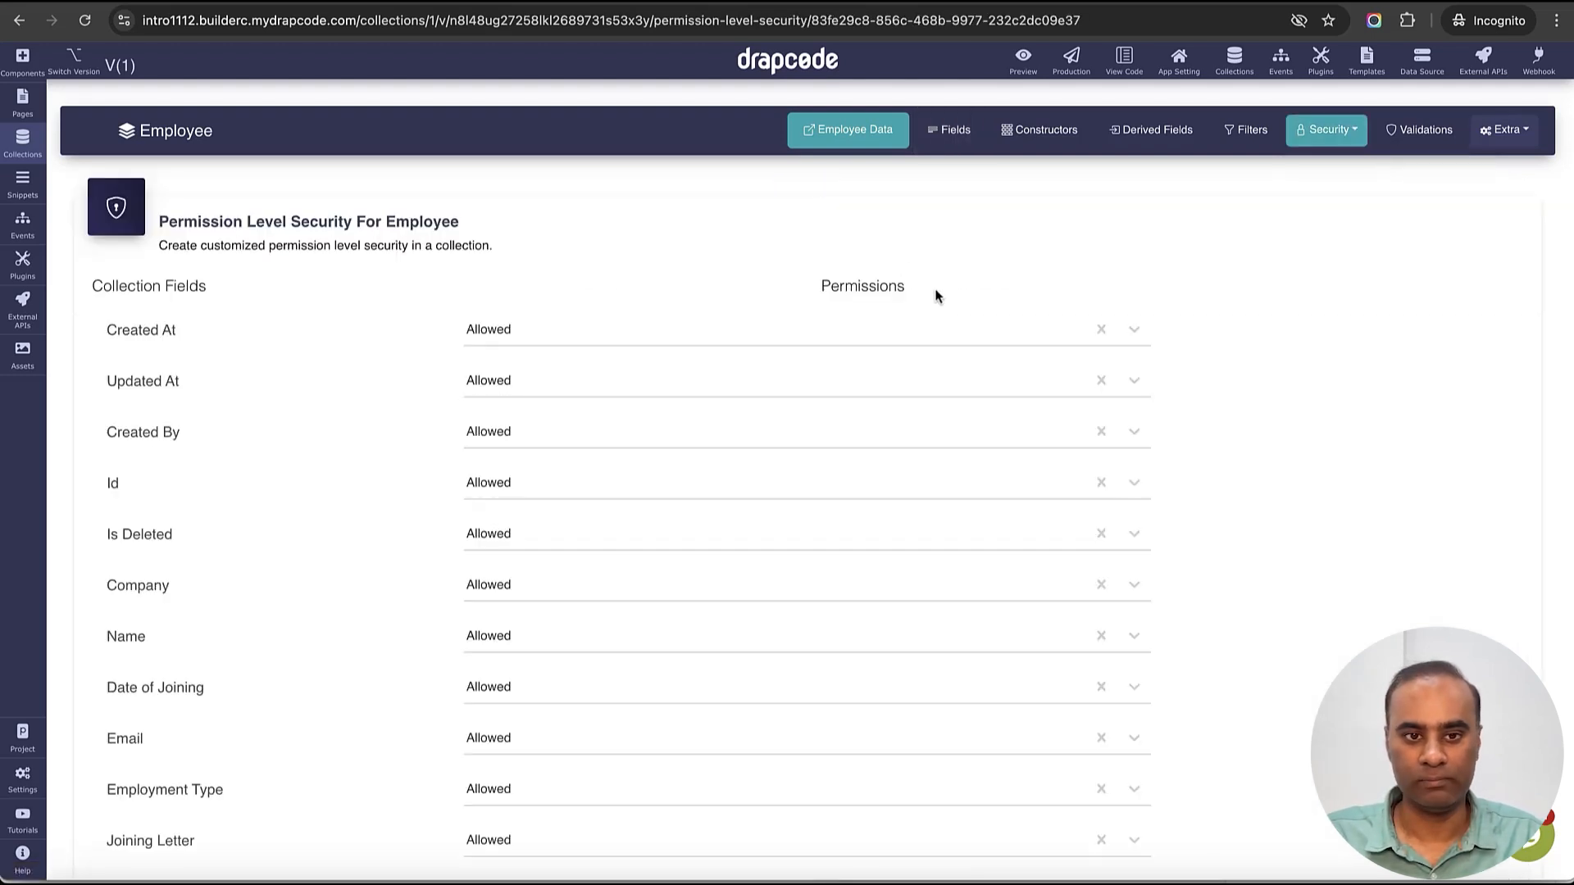
{"action": "scroll", "coordinate": [922, 328], "scroll_direction": "down", "scroll_amount": 3}
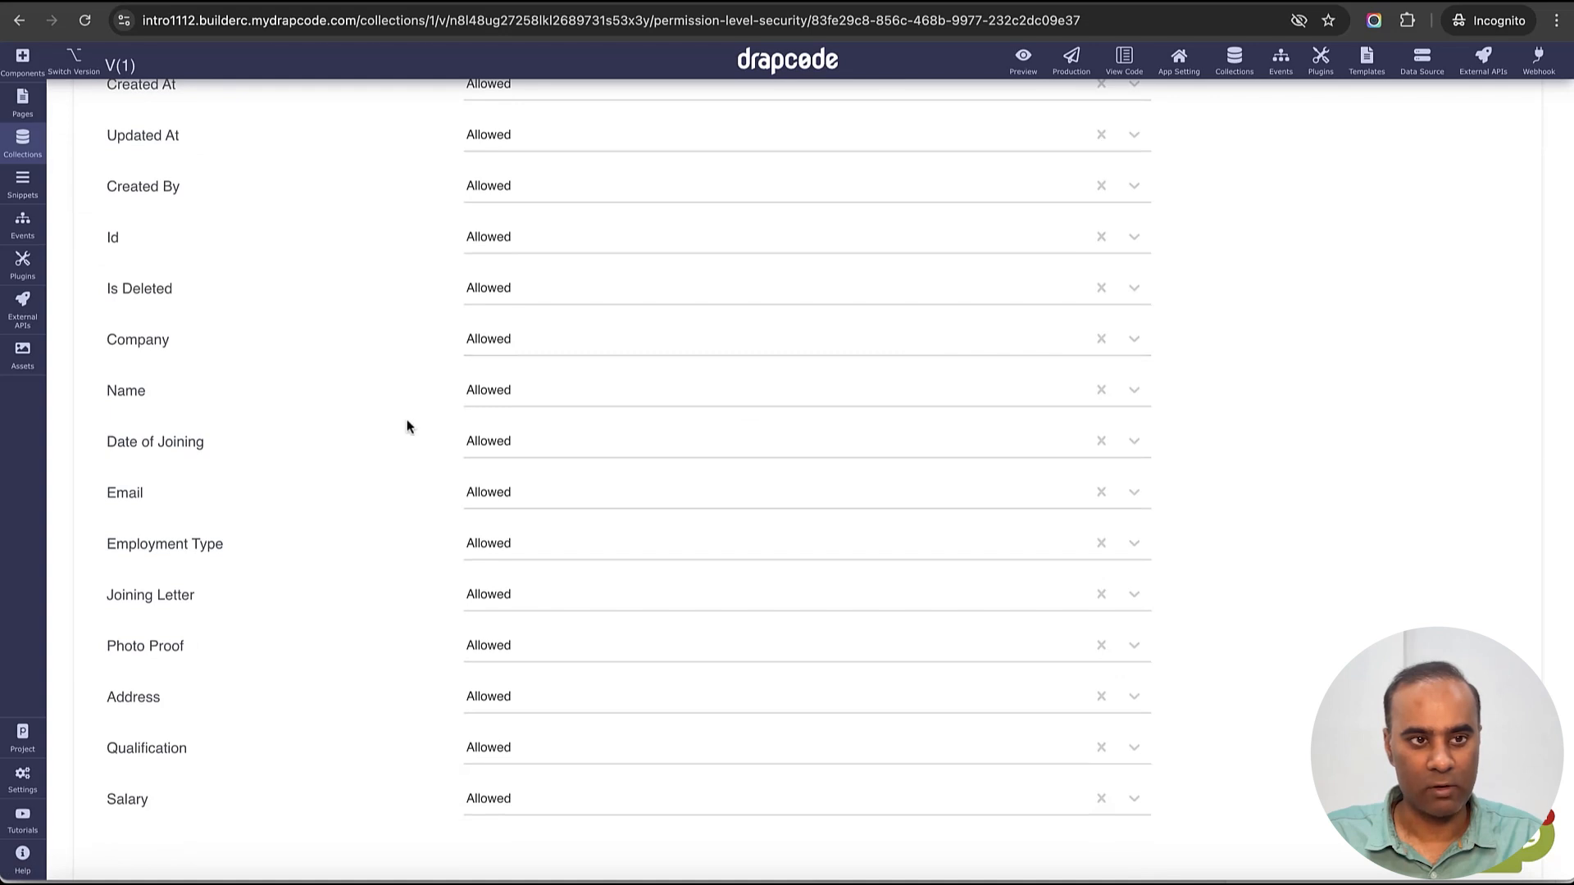
{"action": "scroll", "coordinate": [327, 377], "scroll_direction": "up", "scroll_amount": 2}
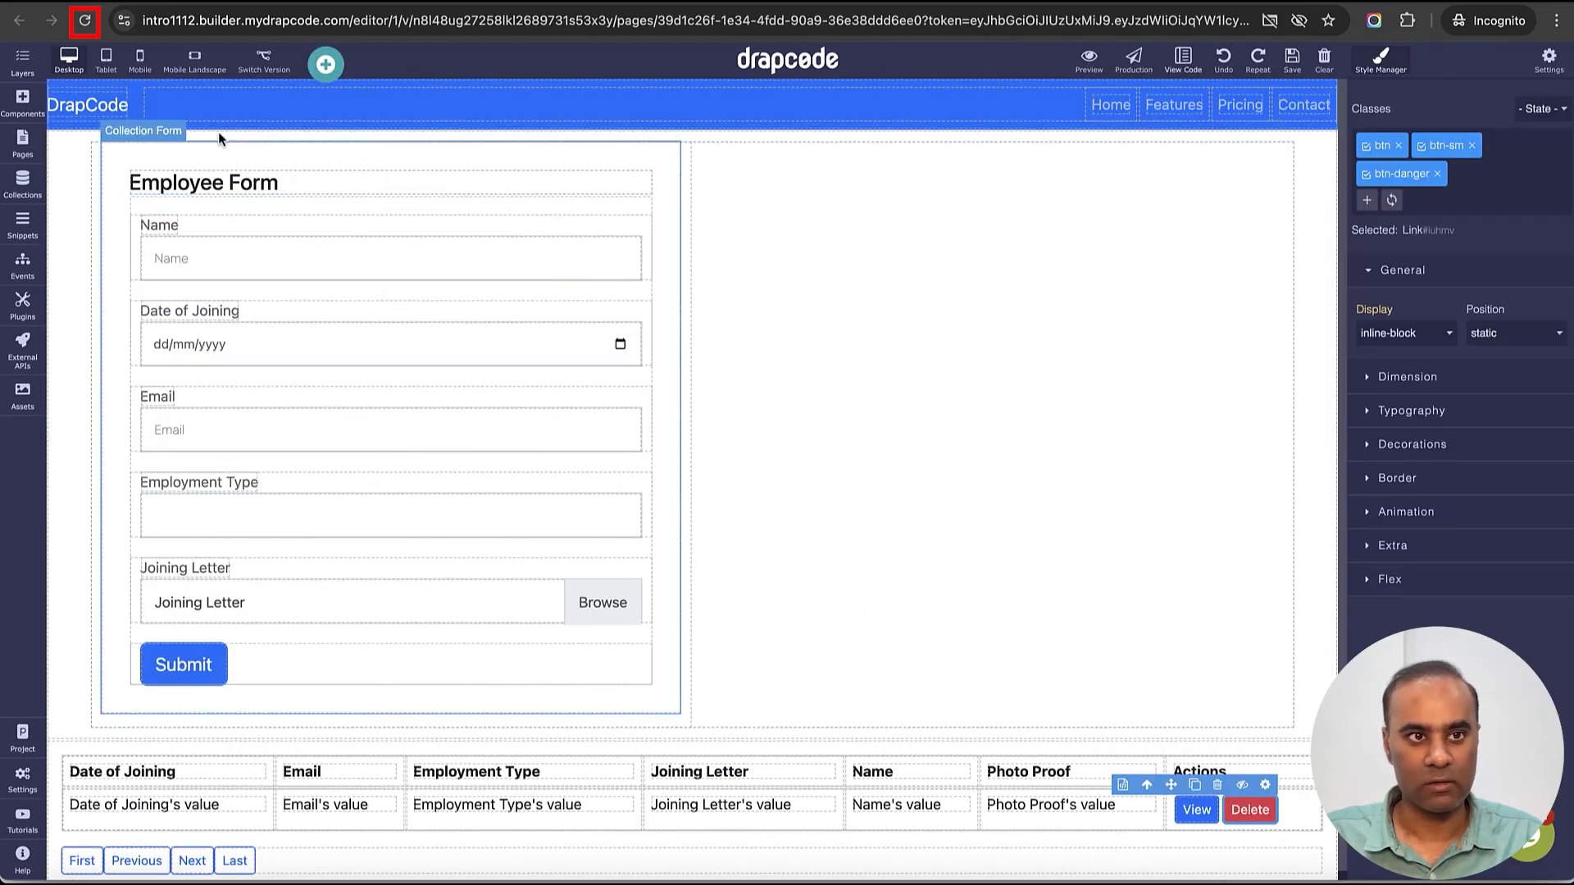
- Duplicate the Employment Type header and value cells to make a new table column
{"action": "left_click", "coordinate": [85, 20]}
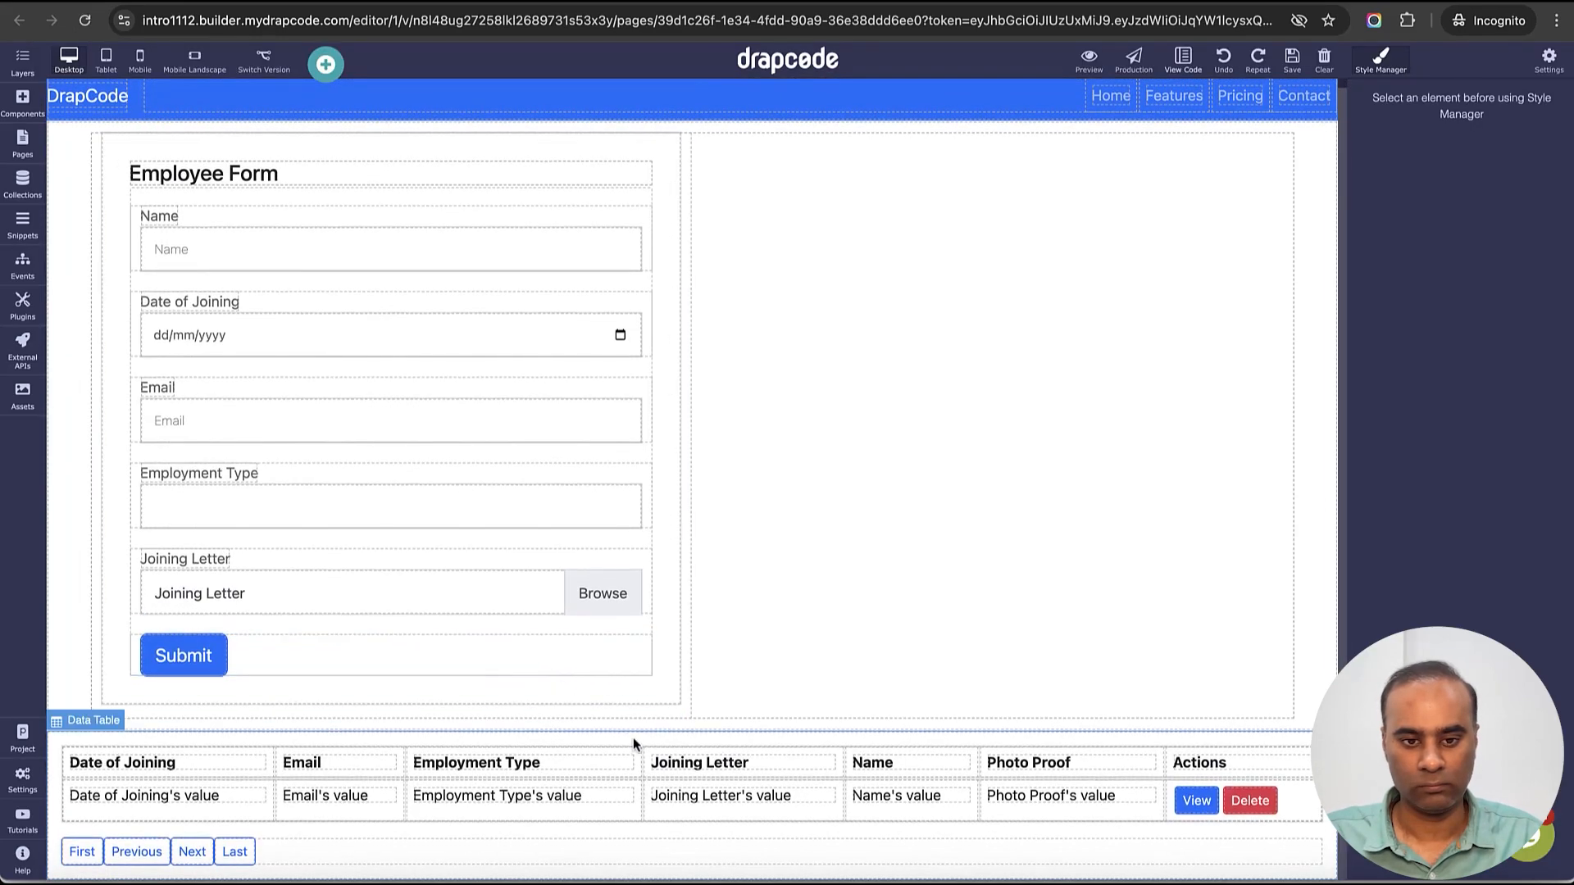
{"action": "left_click", "coordinate": [636, 754]}
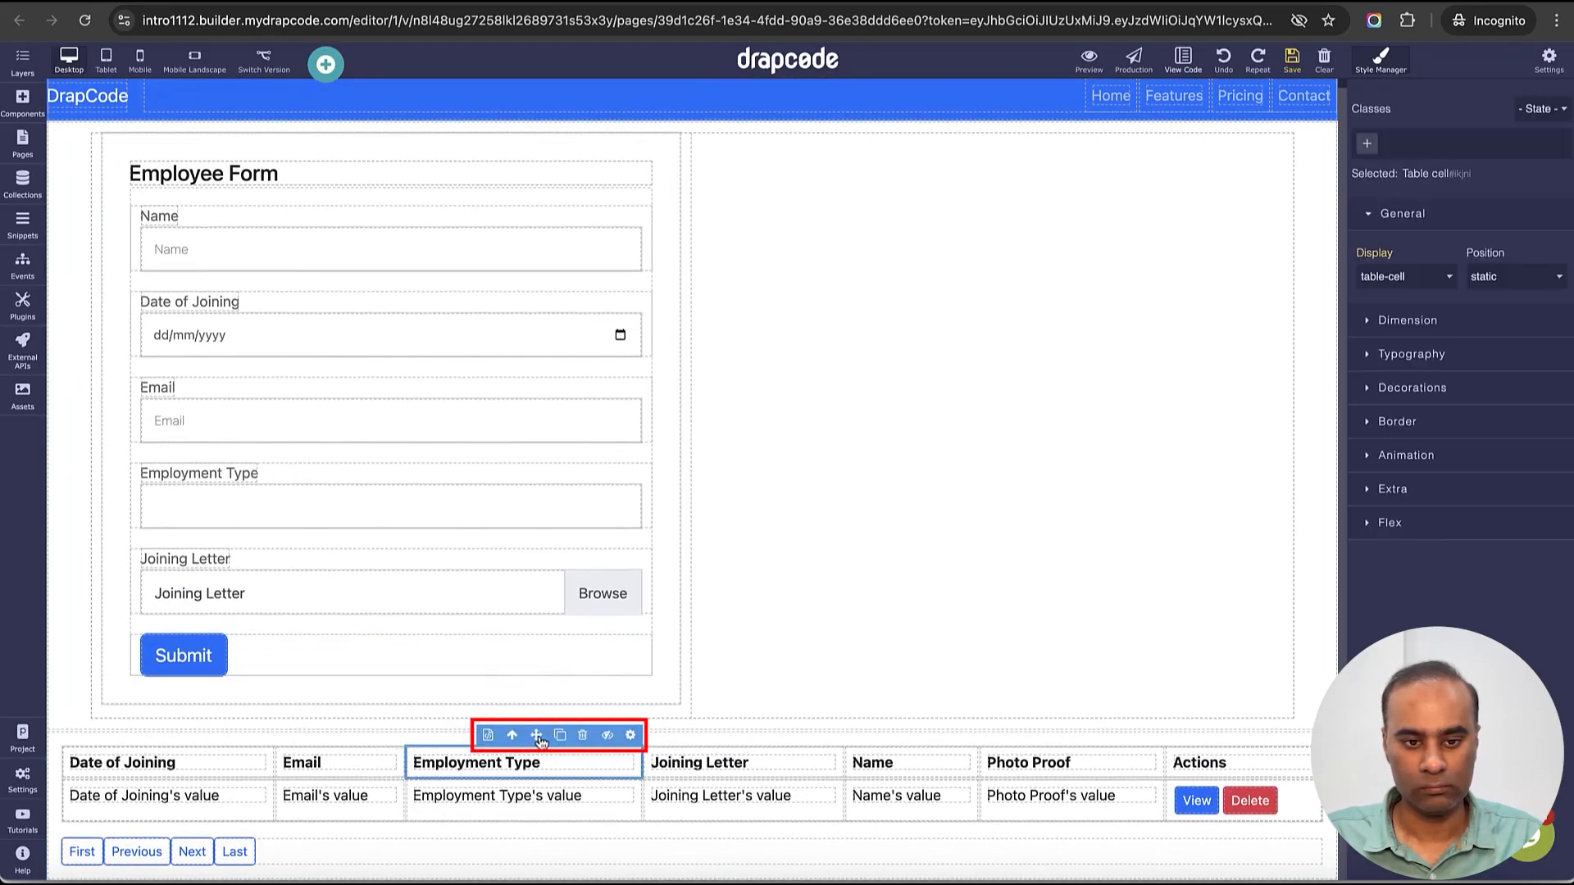
{"action": "left_click", "coordinate": [561, 740]}
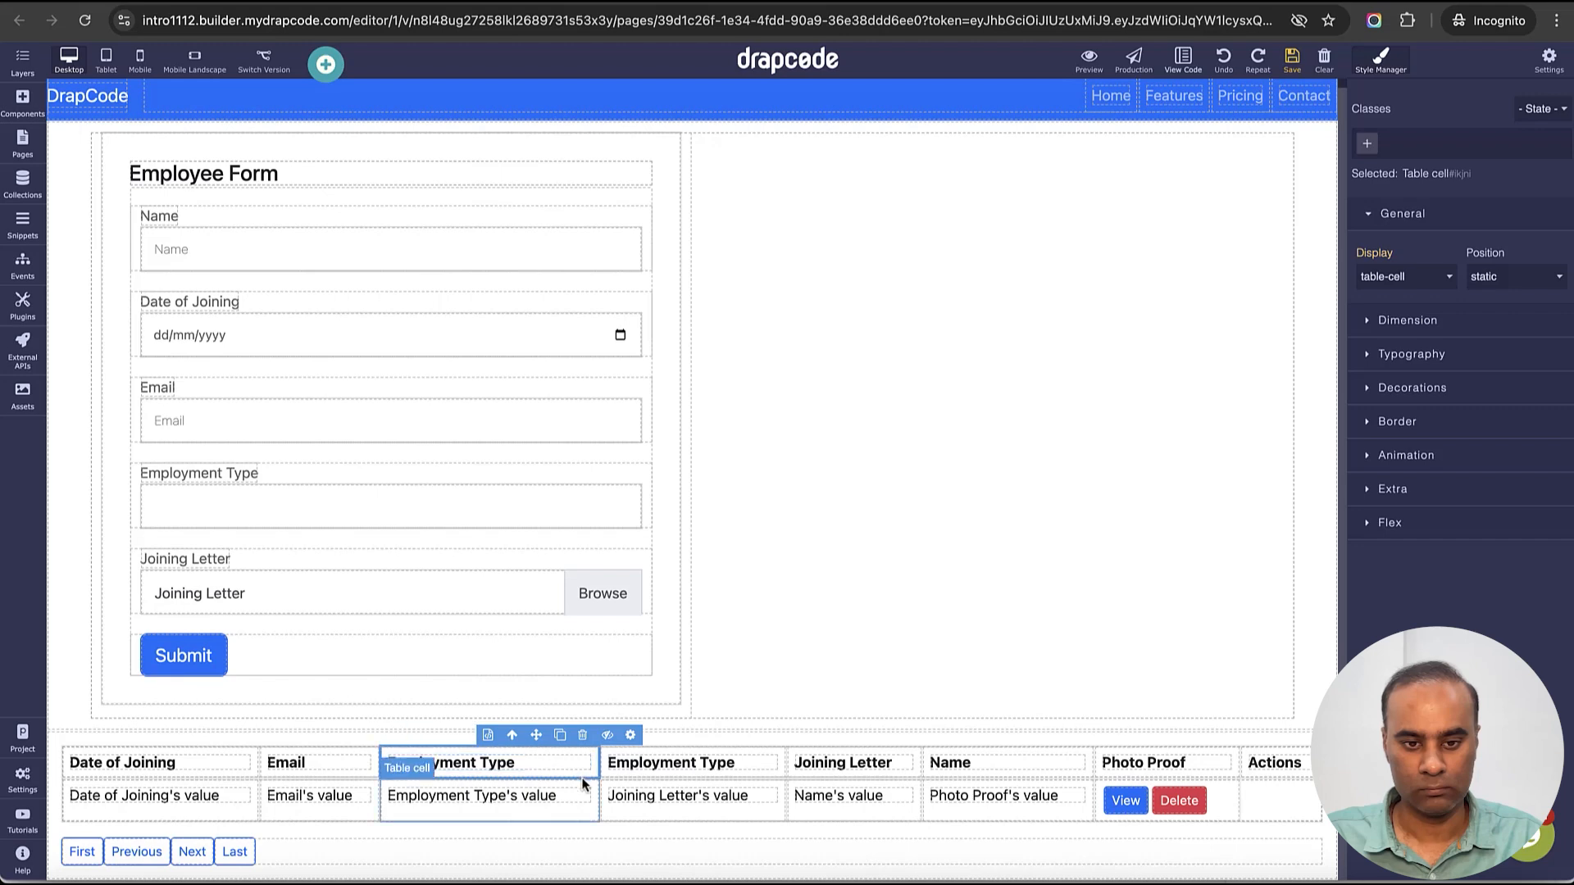
{"action": "left_click", "coordinate": [585, 788]}
{"action": "left_click", "coordinate": [510, 767]}
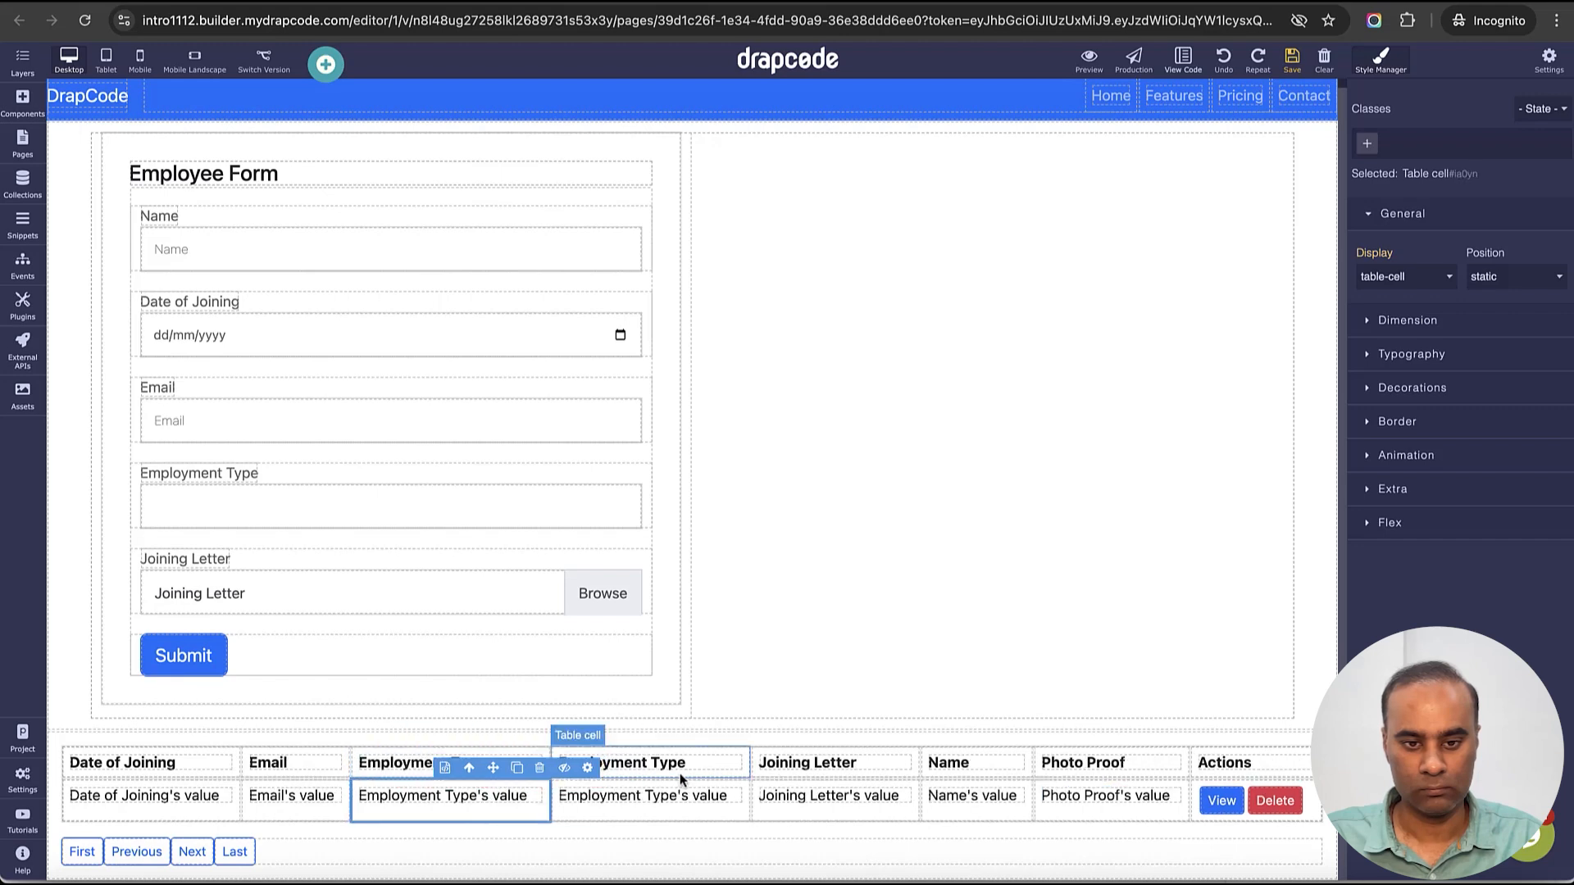
- Rename the new column header to Salary, bind it to the Salary field, and save the page
{"action": "left_click", "coordinate": [695, 764]}
{"action": "double_click", "coordinate": [695, 767]}
{"action": "key", "text": "super+a"}
{"action": "type", "text": "Salary"}
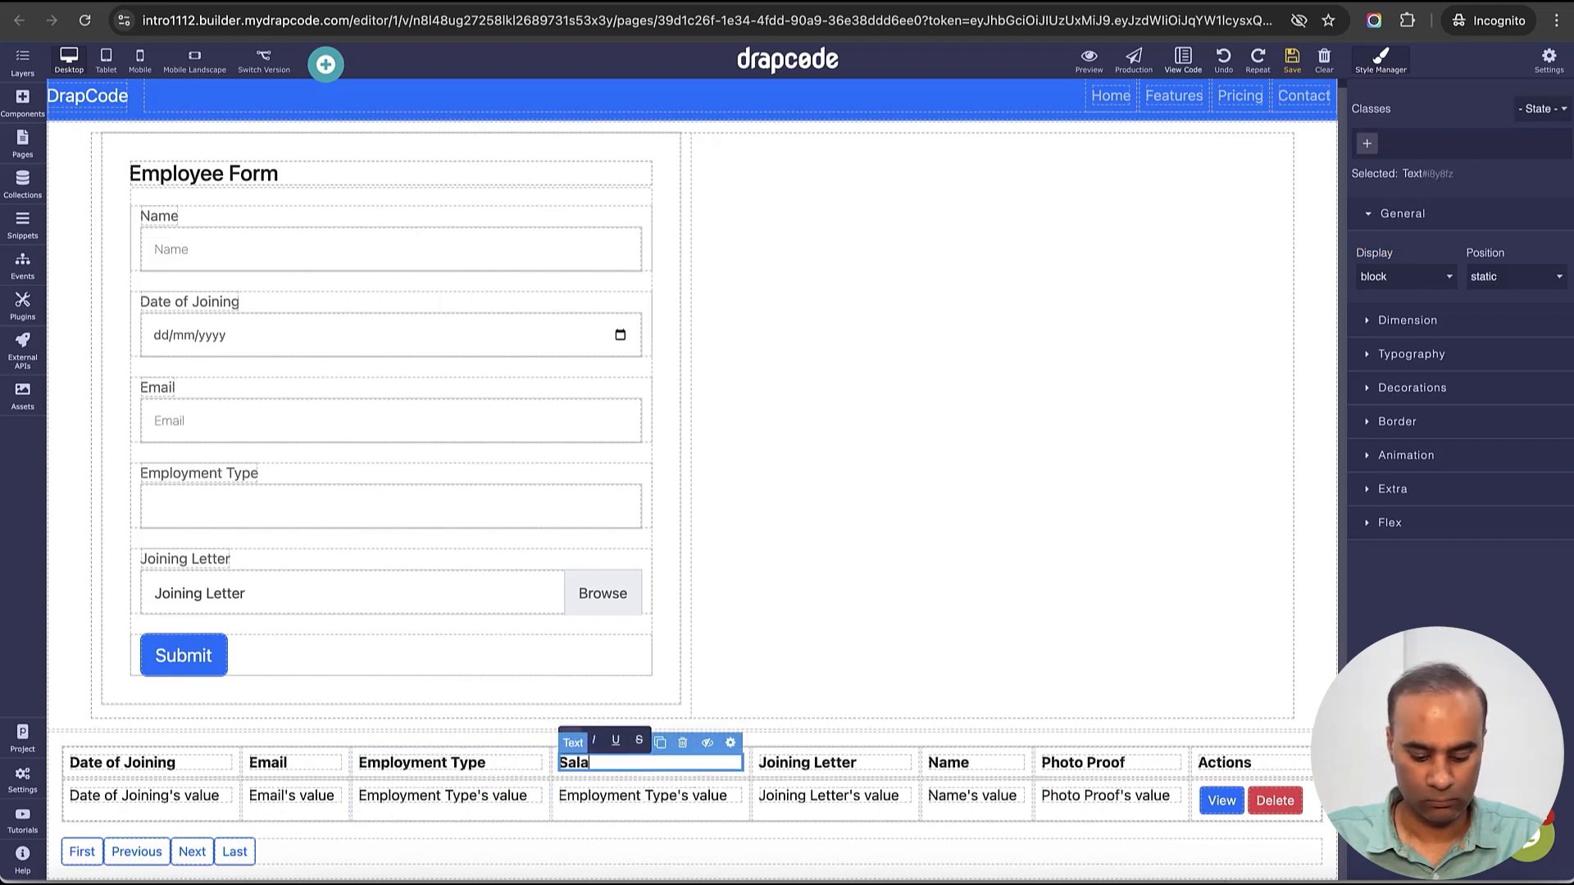
{"action": "left_click", "coordinate": [742, 767]}
{"action": "left_click", "coordinate": [737, 735]}
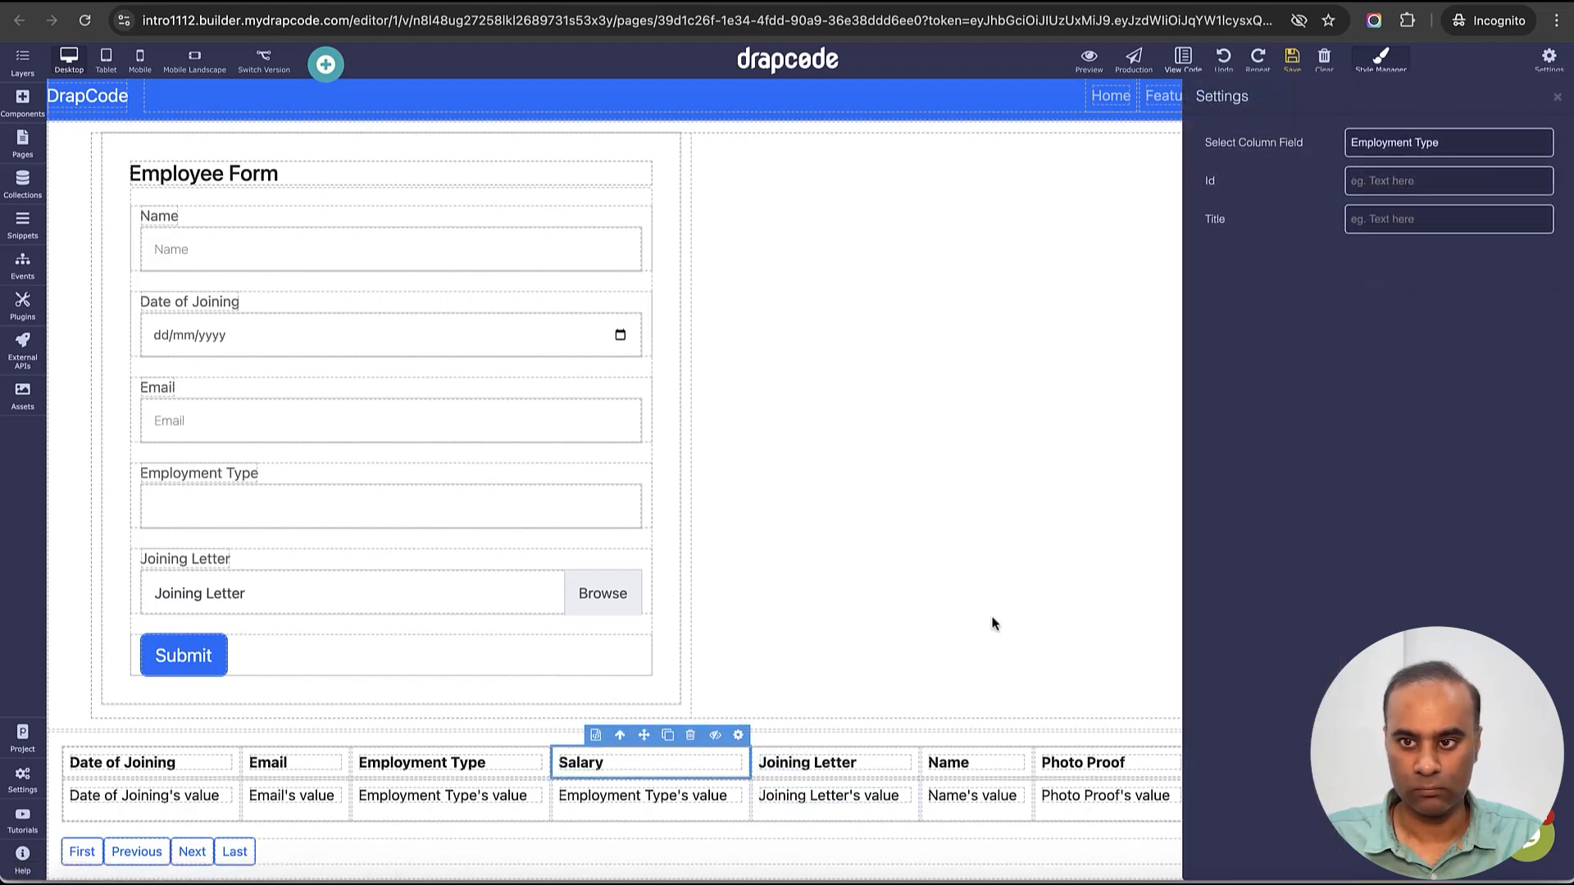
{"action": "left_click", "coordinate": [1426, 142]}
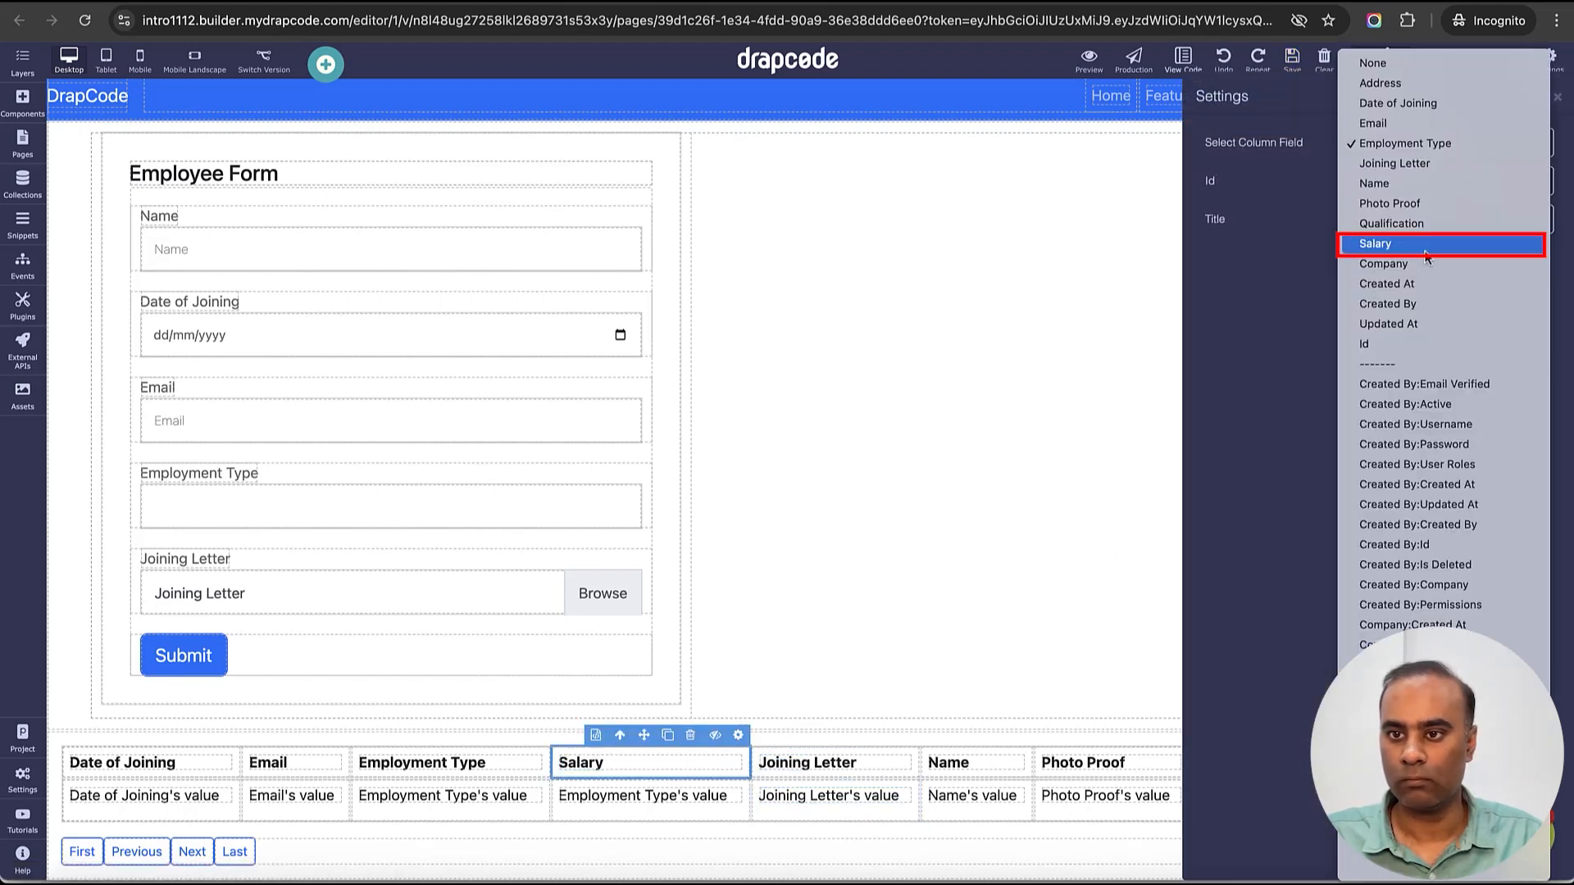
{"action": "left_click", "coordinate": [1424, 245]}
{"action": "left_click", "coordinate": [1557, 98]}
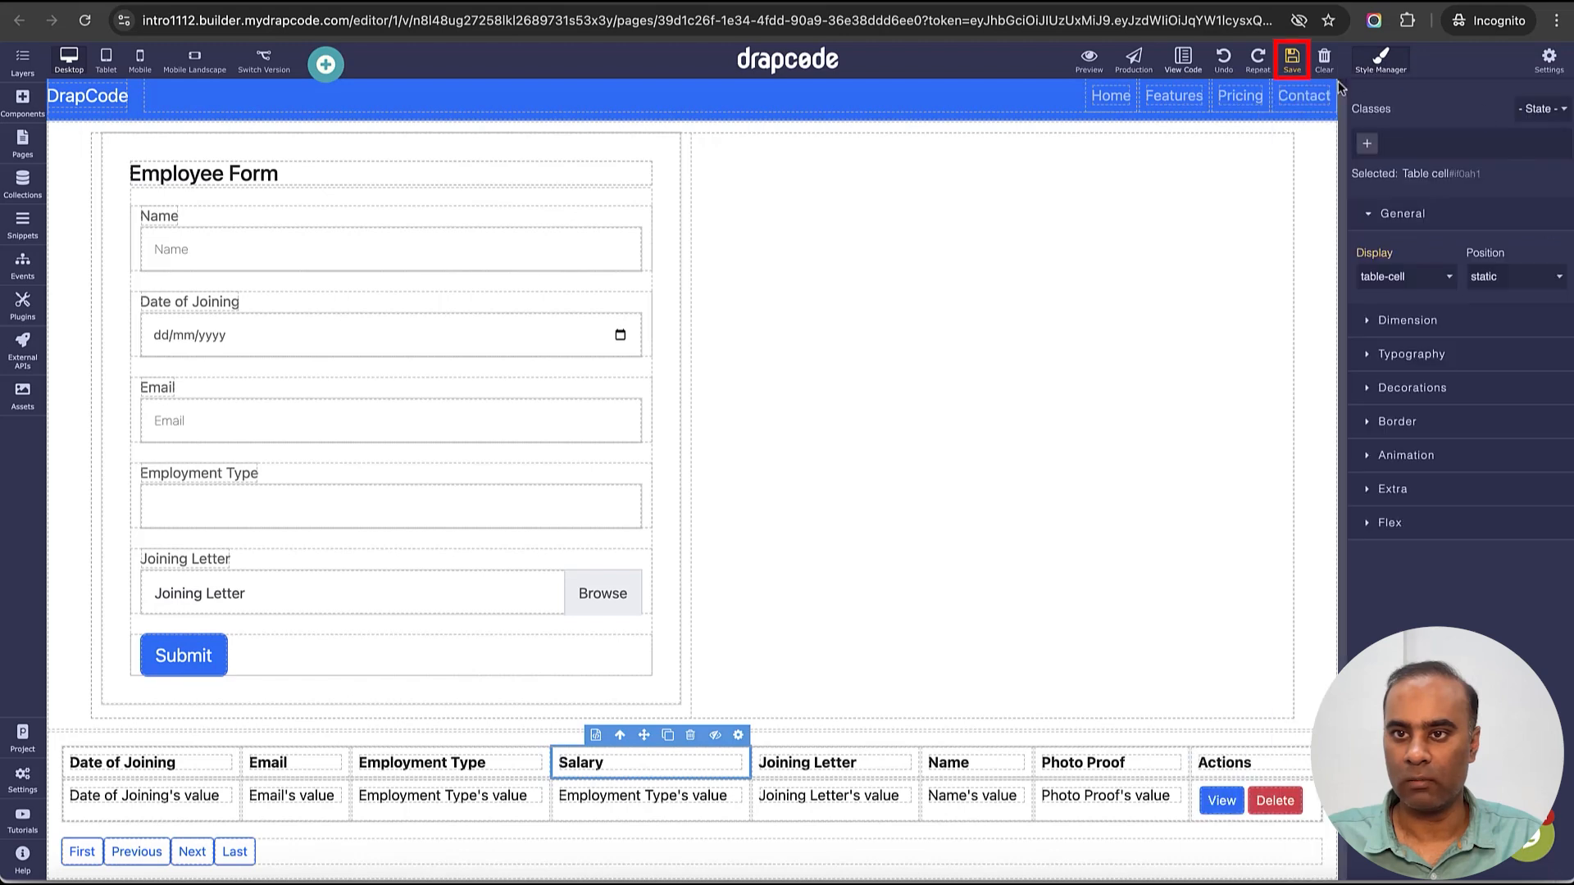
{"action": "left_click", "coordinate": [1292, 65]}
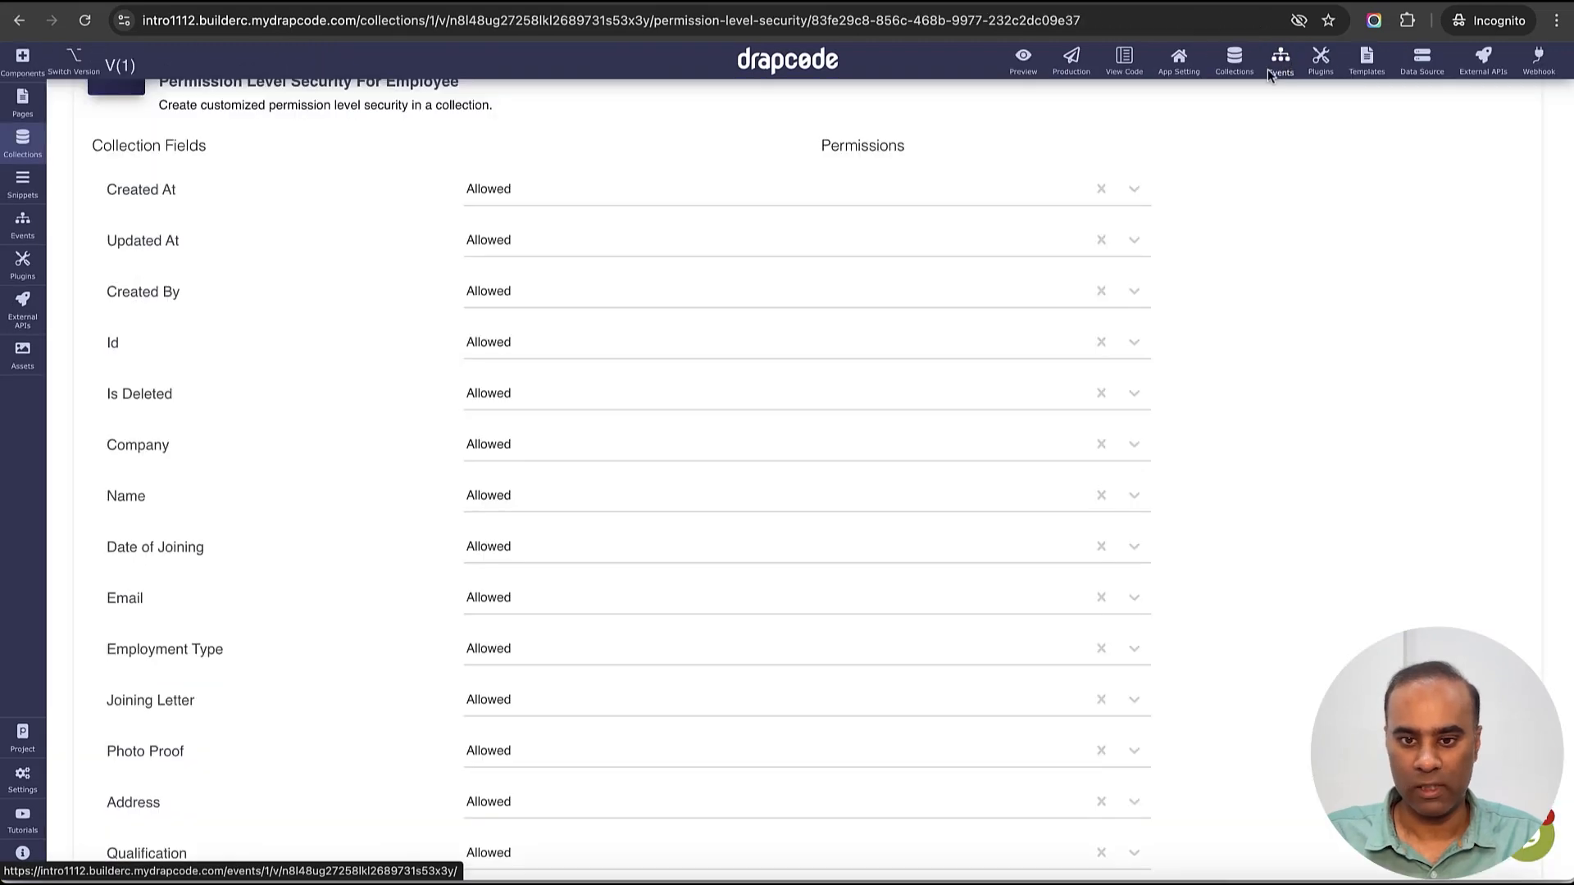
- Set the Test 1111 employee's Salary to 120000 and save the record
{"action": "scroll", "coordinate": [943, 311], "scroll_direction": "up", "scroll_amount": 3}
{"action": "left_click", "coordinate": [865, 132]}
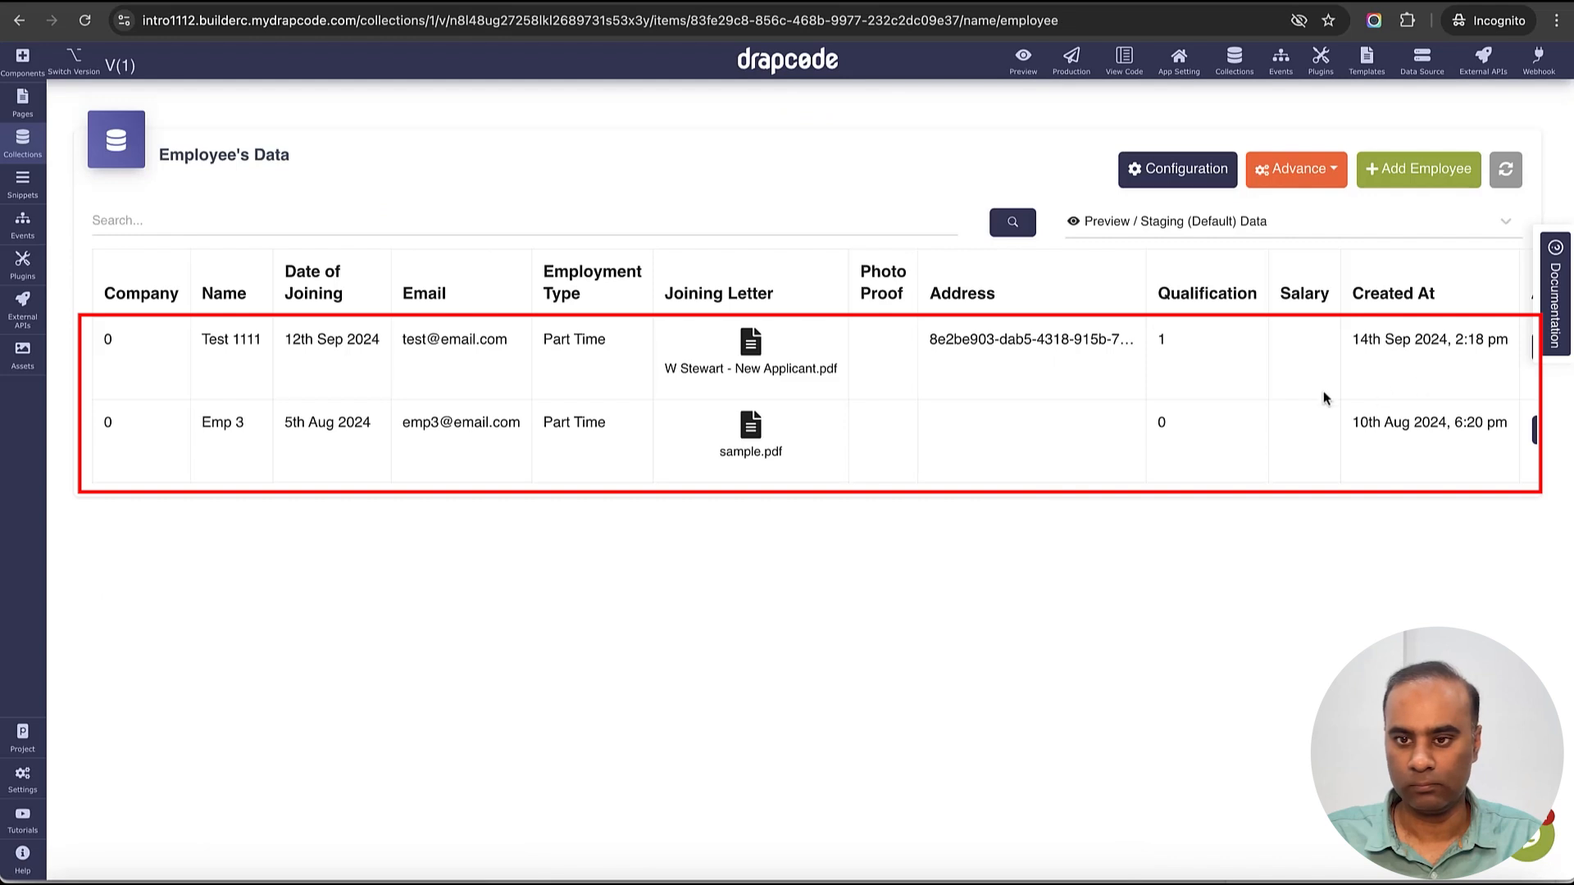
{"action": "scroll", "coordinate": [1118, 376], "scroll_direction": "right", "scroll_amount": 3}
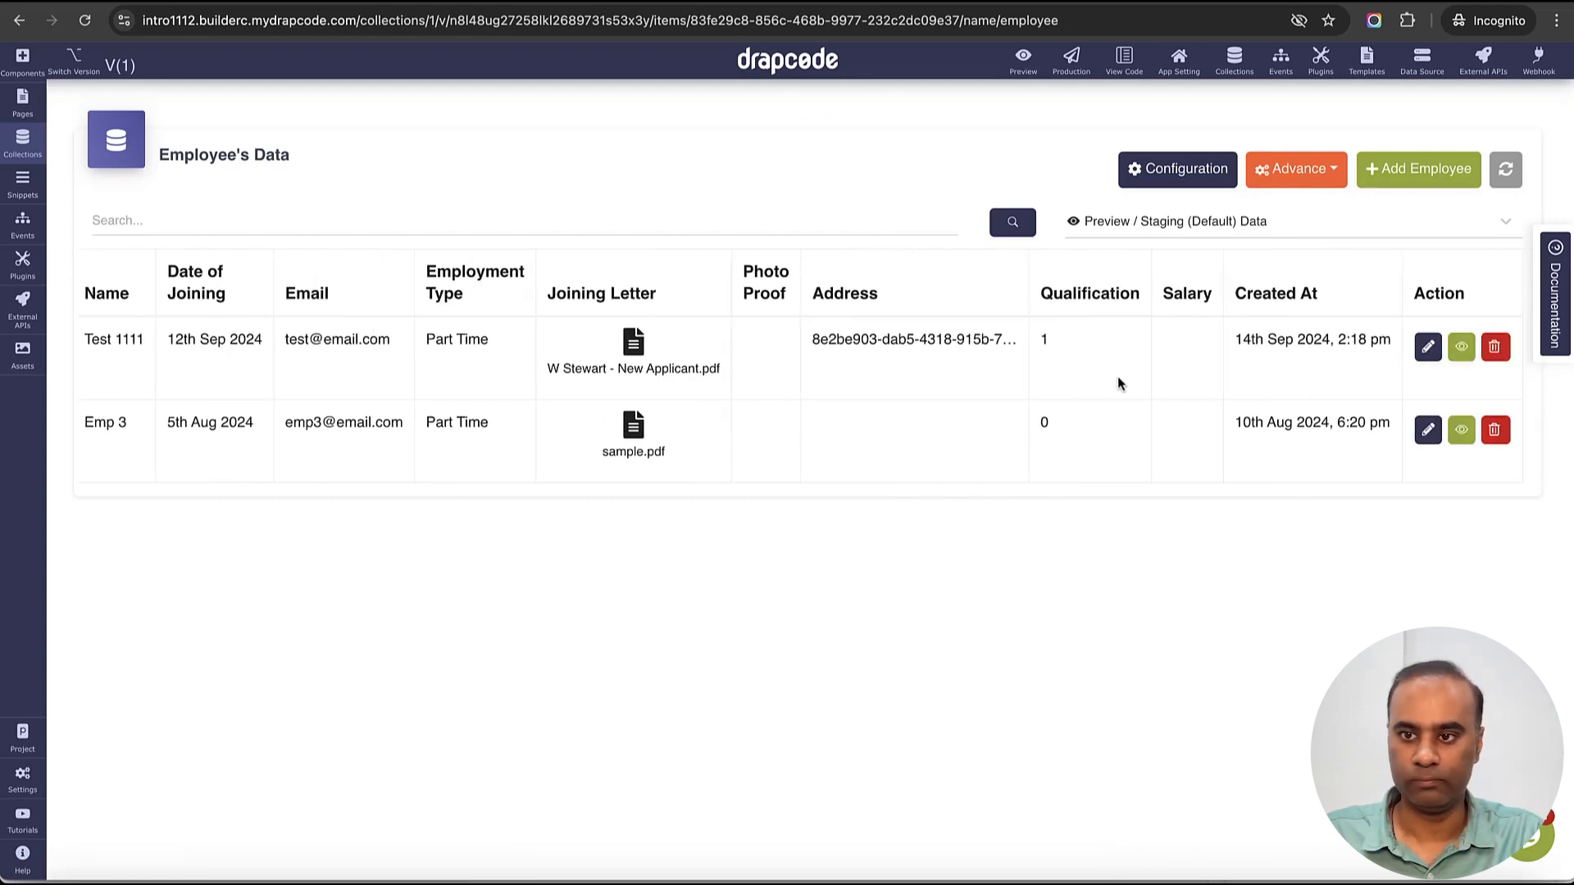
{"action": "left_click", "coordinate": [1427, 350]}
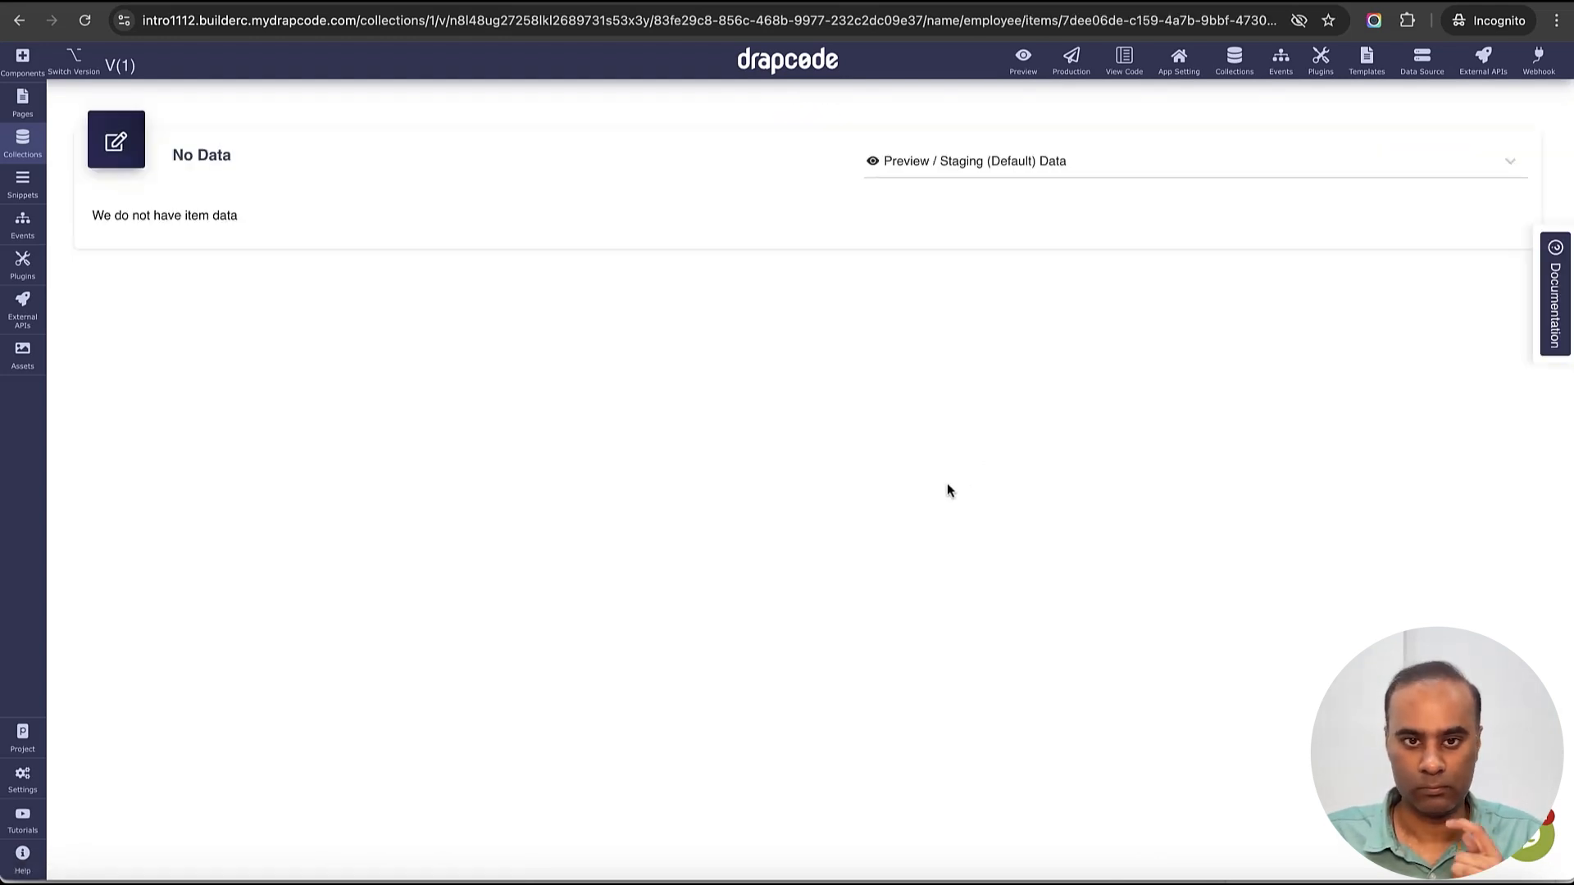
{"action": "scroll", "coordinate": [587, 607], "scroll_direction": "down", "scroll_amount": 2}
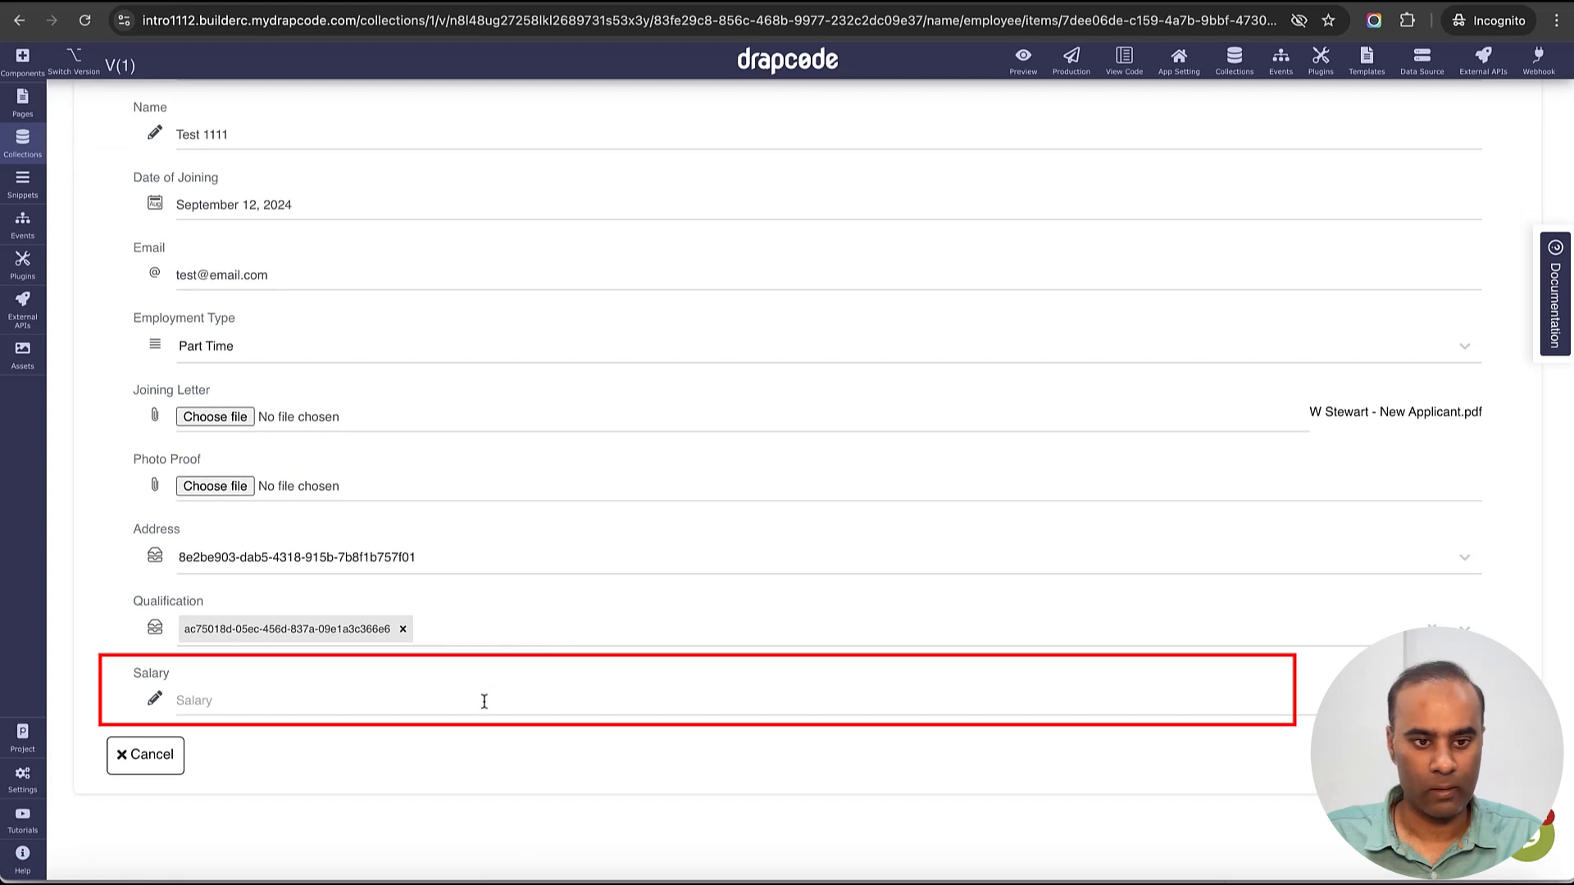
{"action": "left_click", "coordinate": [481, 701]}
{"action": "type", "text": "12000"}
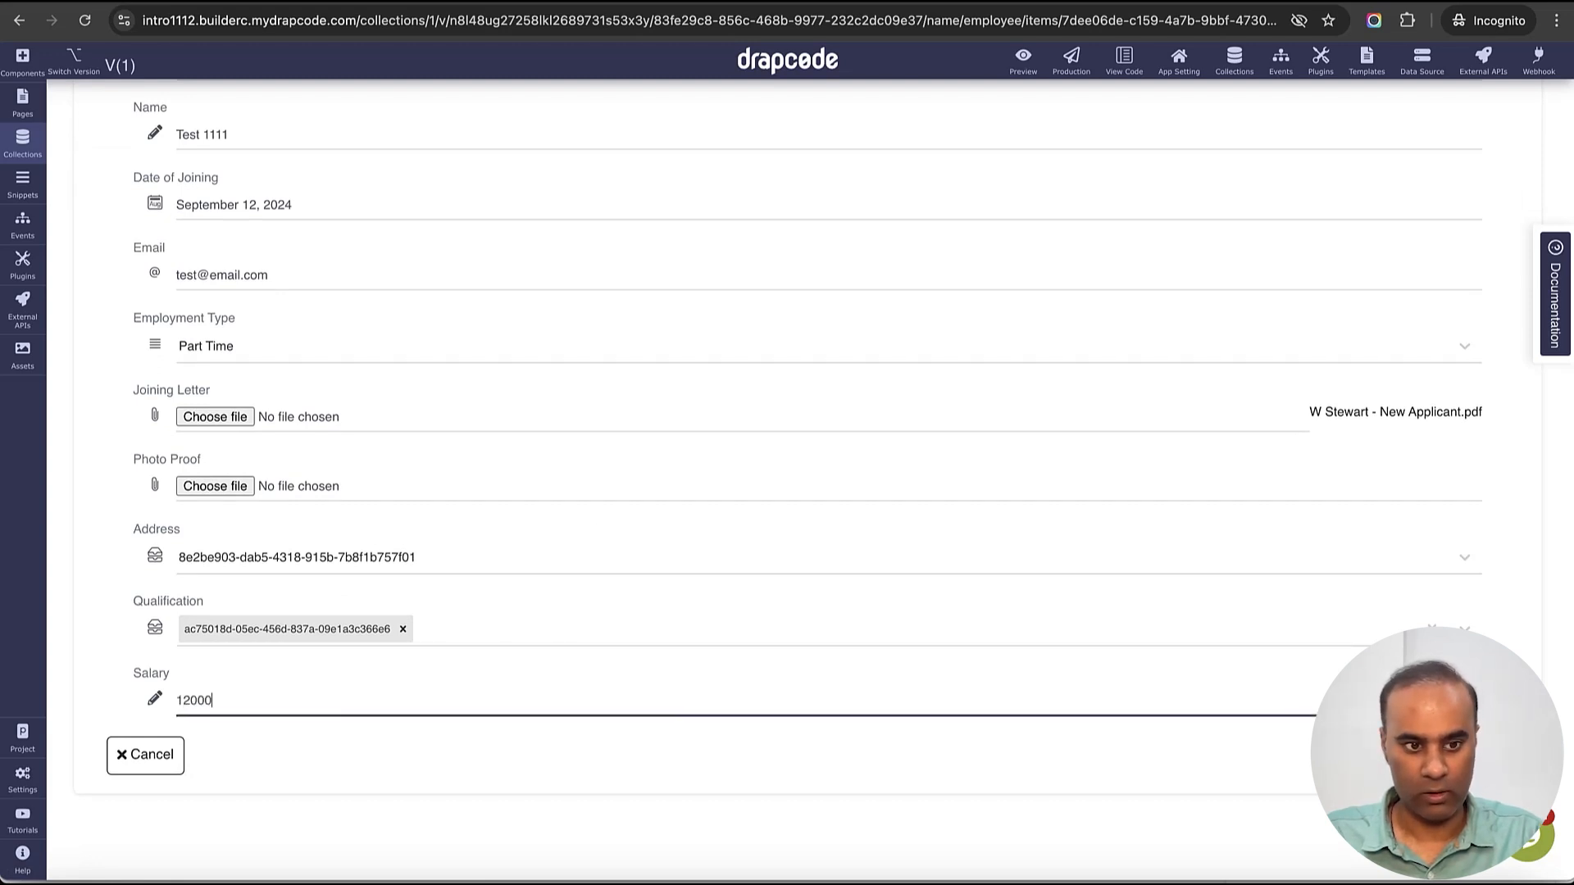
{"action": "type", "text": "0"}
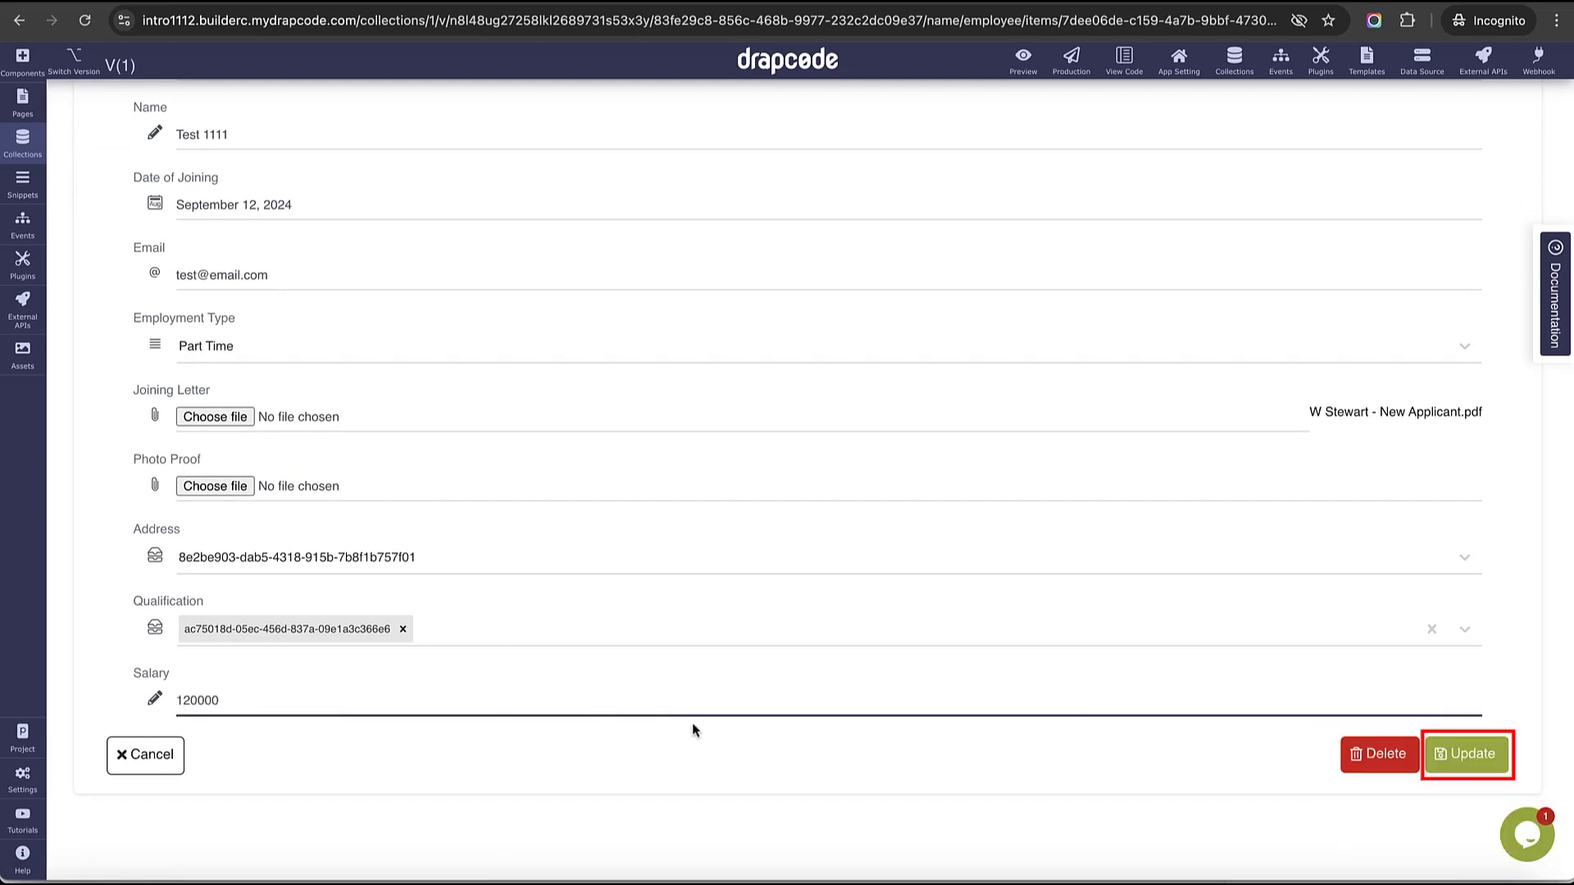
{"action": "left_click", "coordinate": [1449, 767]}
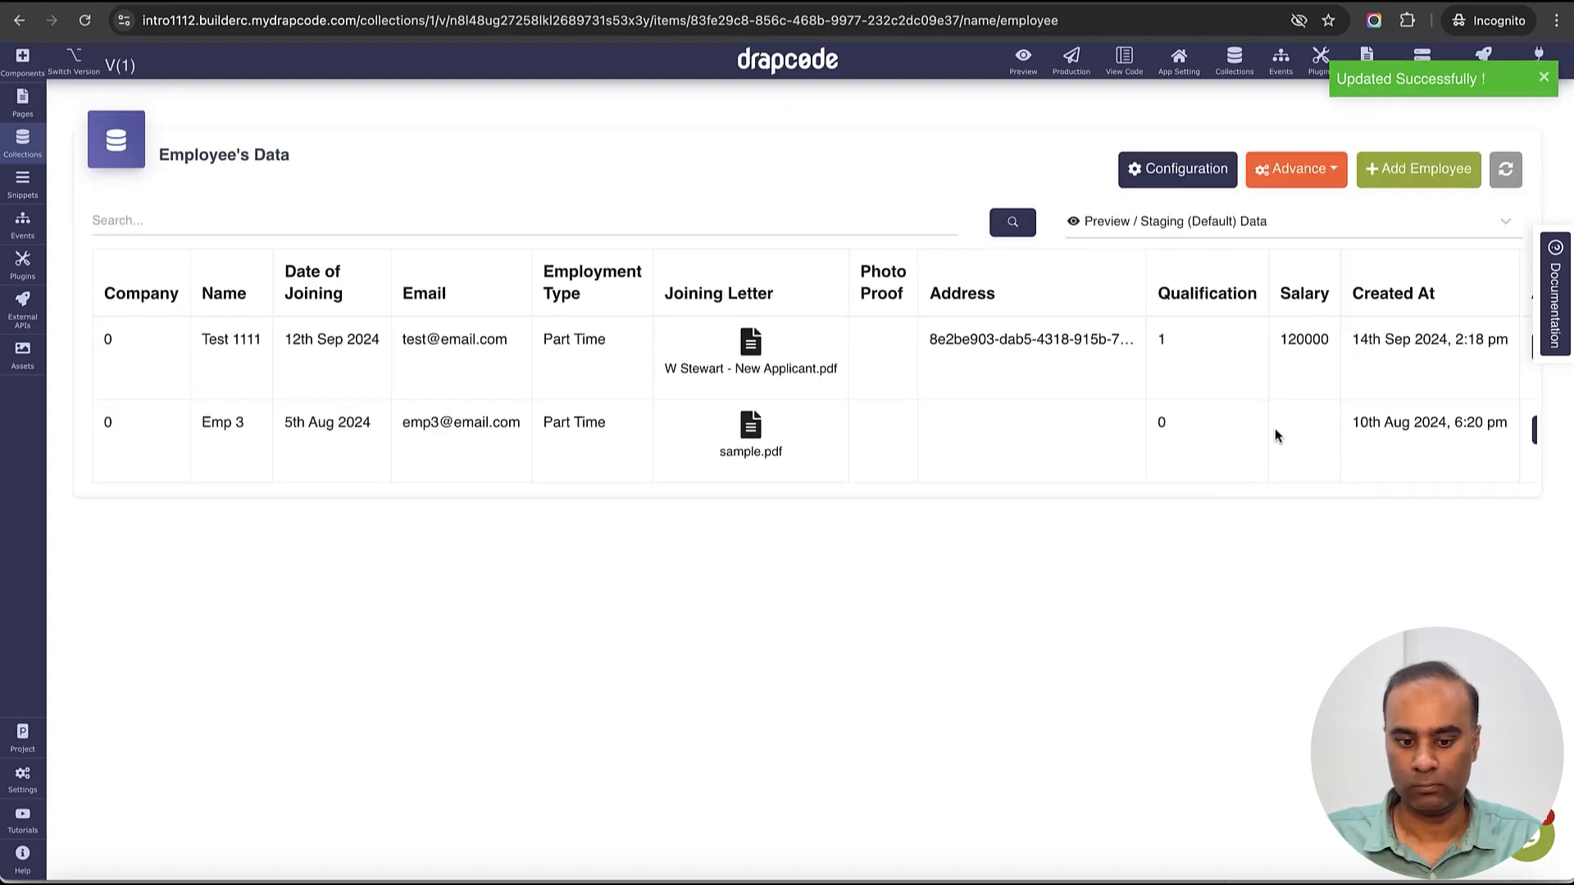
- Give Emp 3 Salary 200000, the first address and first qualification, and save
{"action": "scroll", "coordinate": [1274, 432], "scroll_direction": "right", "scroll_amount": 3}
{"action": "left_click", "coordinate": [1428, 430]}
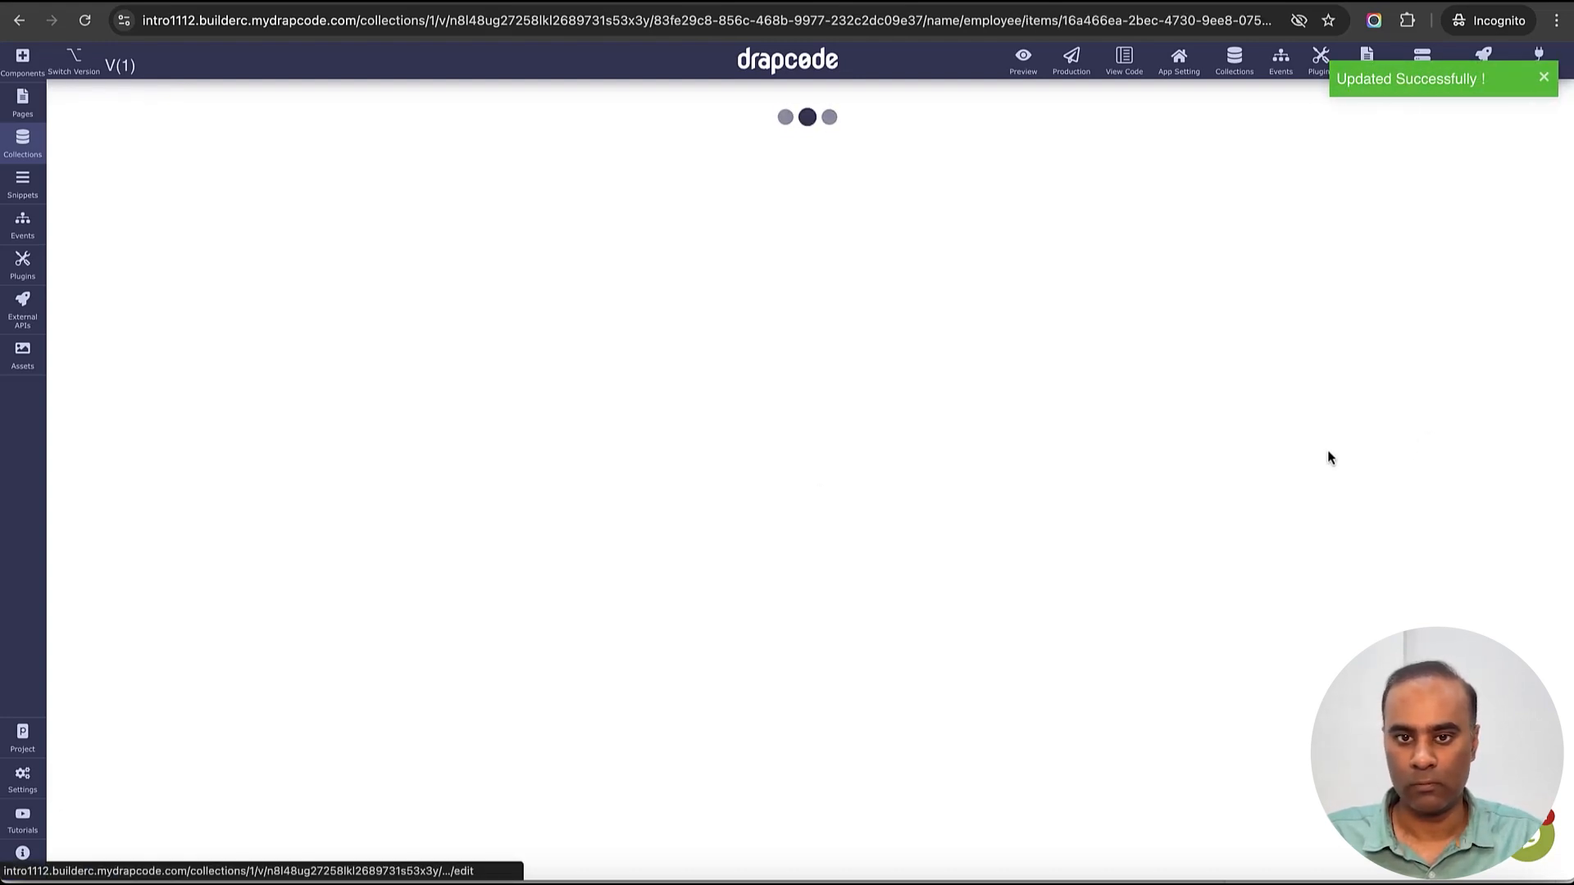
{"action": "scroll", "coordinate": [422, 652], "scroll_direction": "down", "scroll_amount": 2}
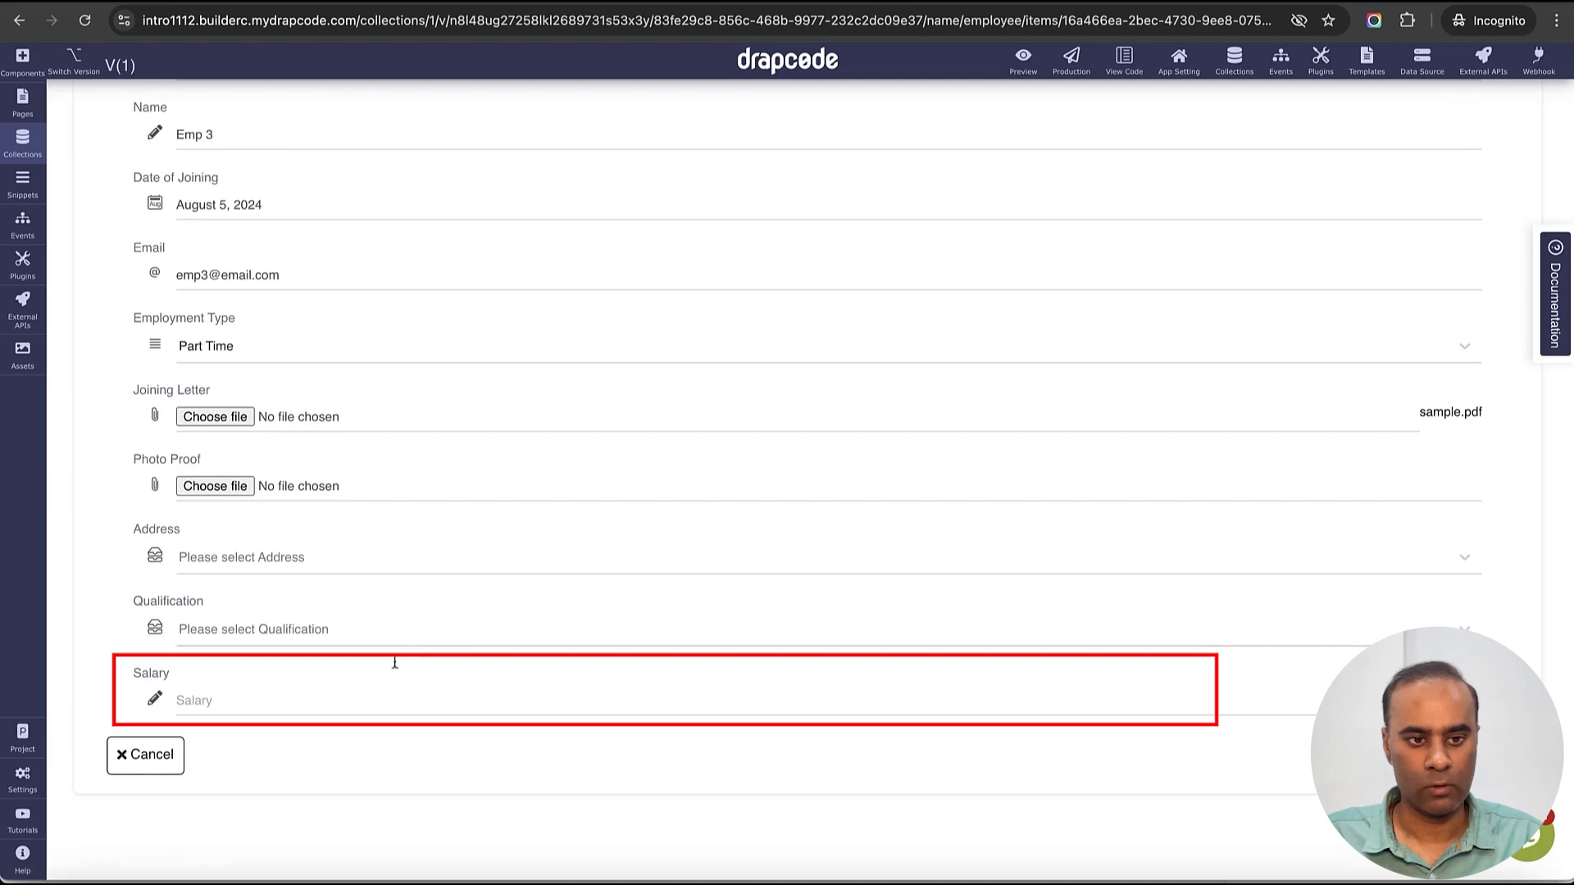
{"action": "left_click", "coordinate": [351, 696]}
{"action": "type", "text": "200000"}
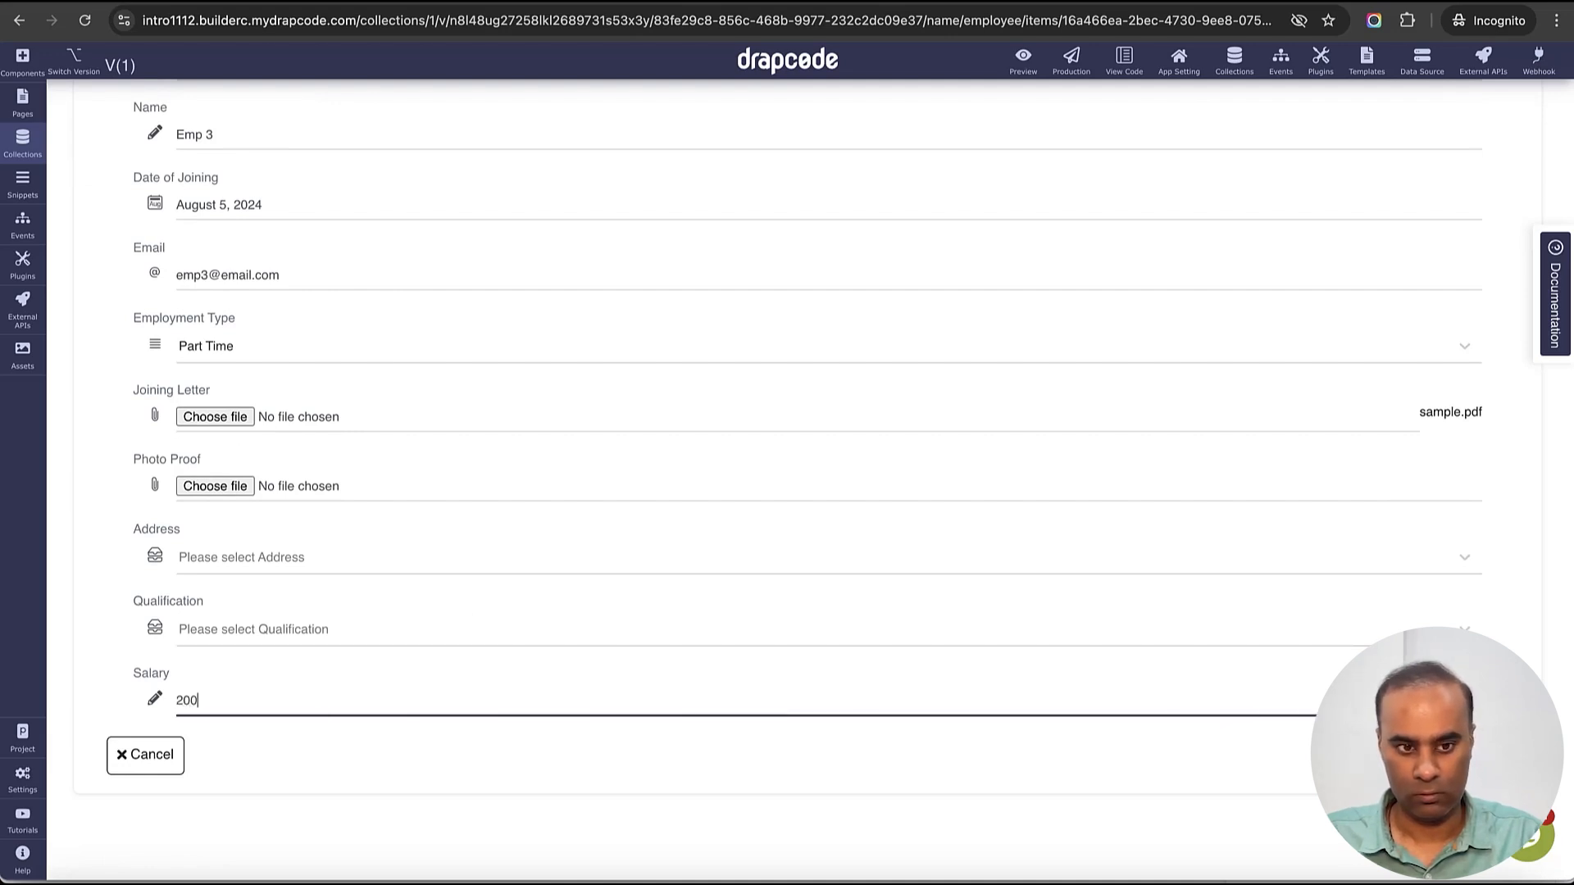
{"action": "left_click", "coordinate": [336, 566]}
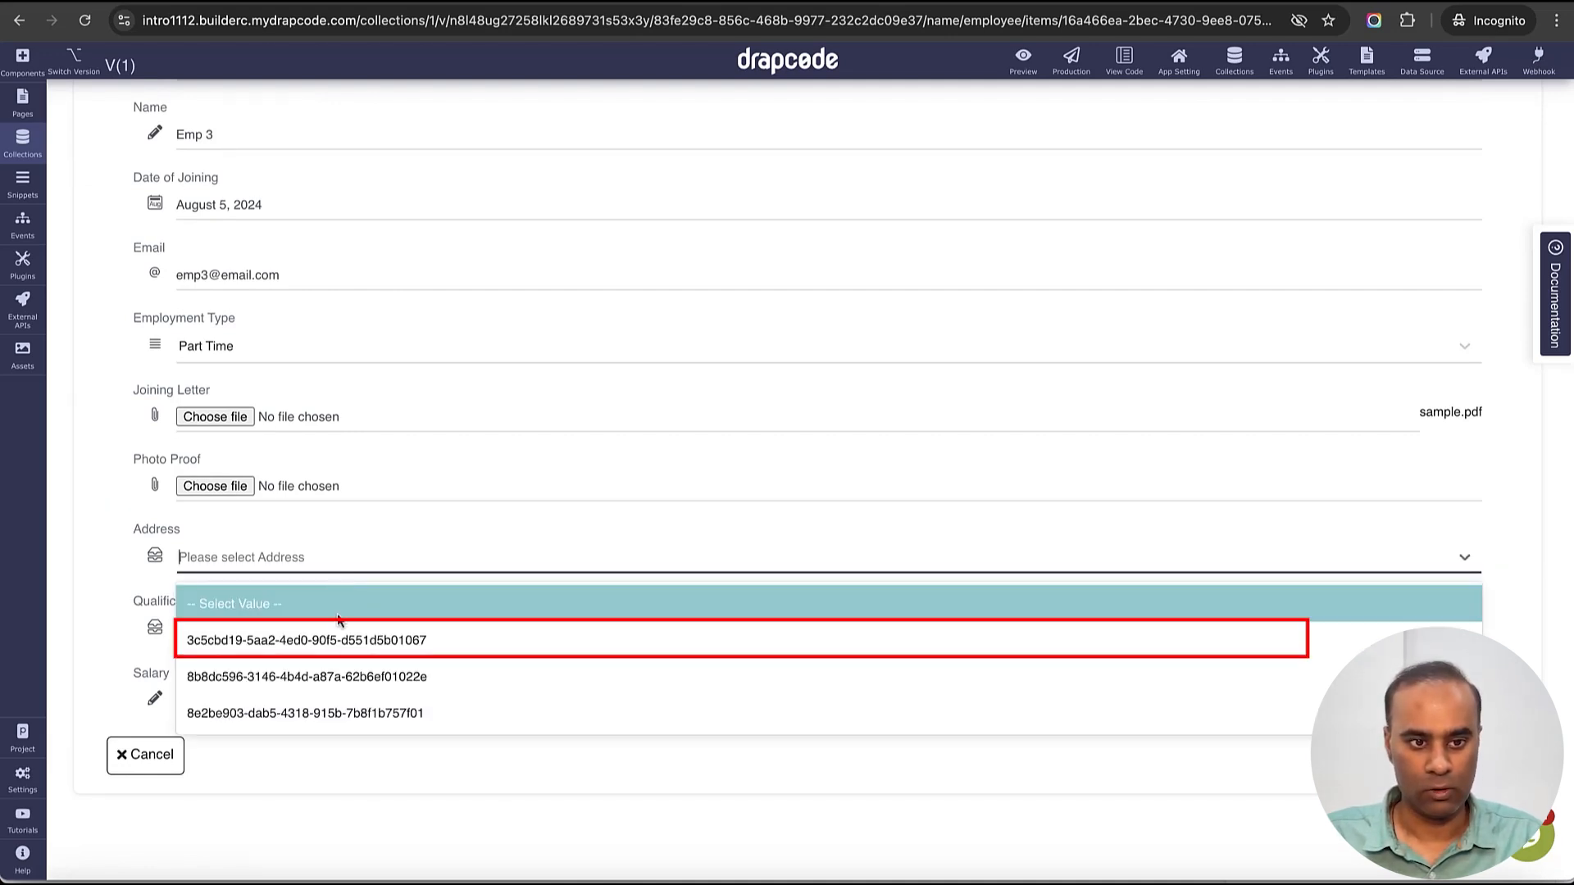
{"action": "left_click", "coordinate": [336, 636]}
{"action": "left_click", "coordinate": [432, 628]}
{"action": "left_click", "coordinate": [426, 705]}
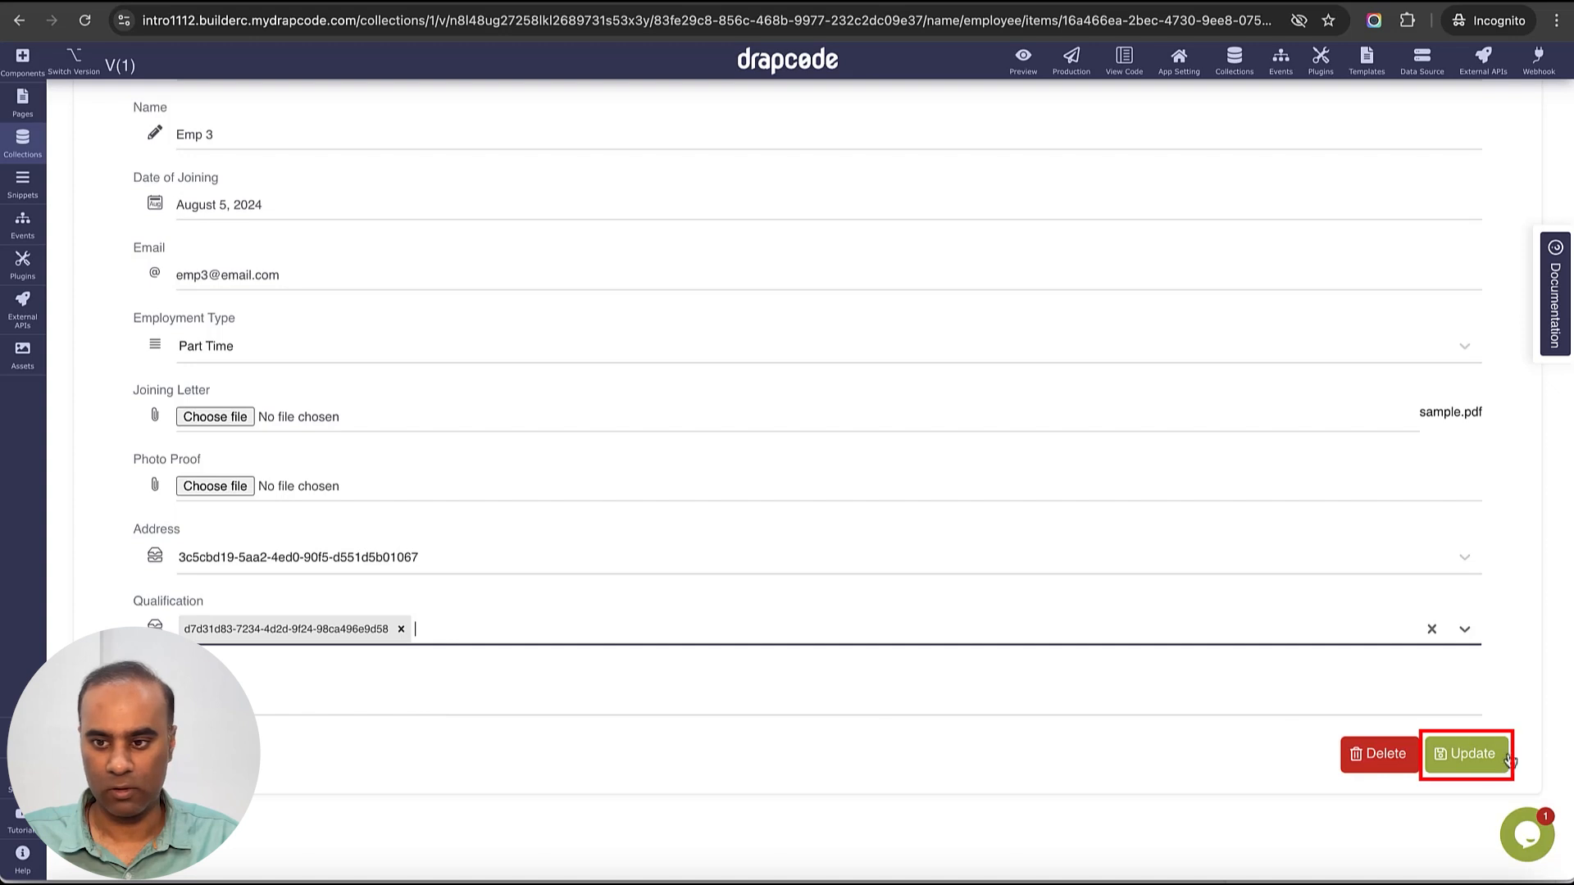
{"action": "left_click", "coordinate": [1466, 754]}
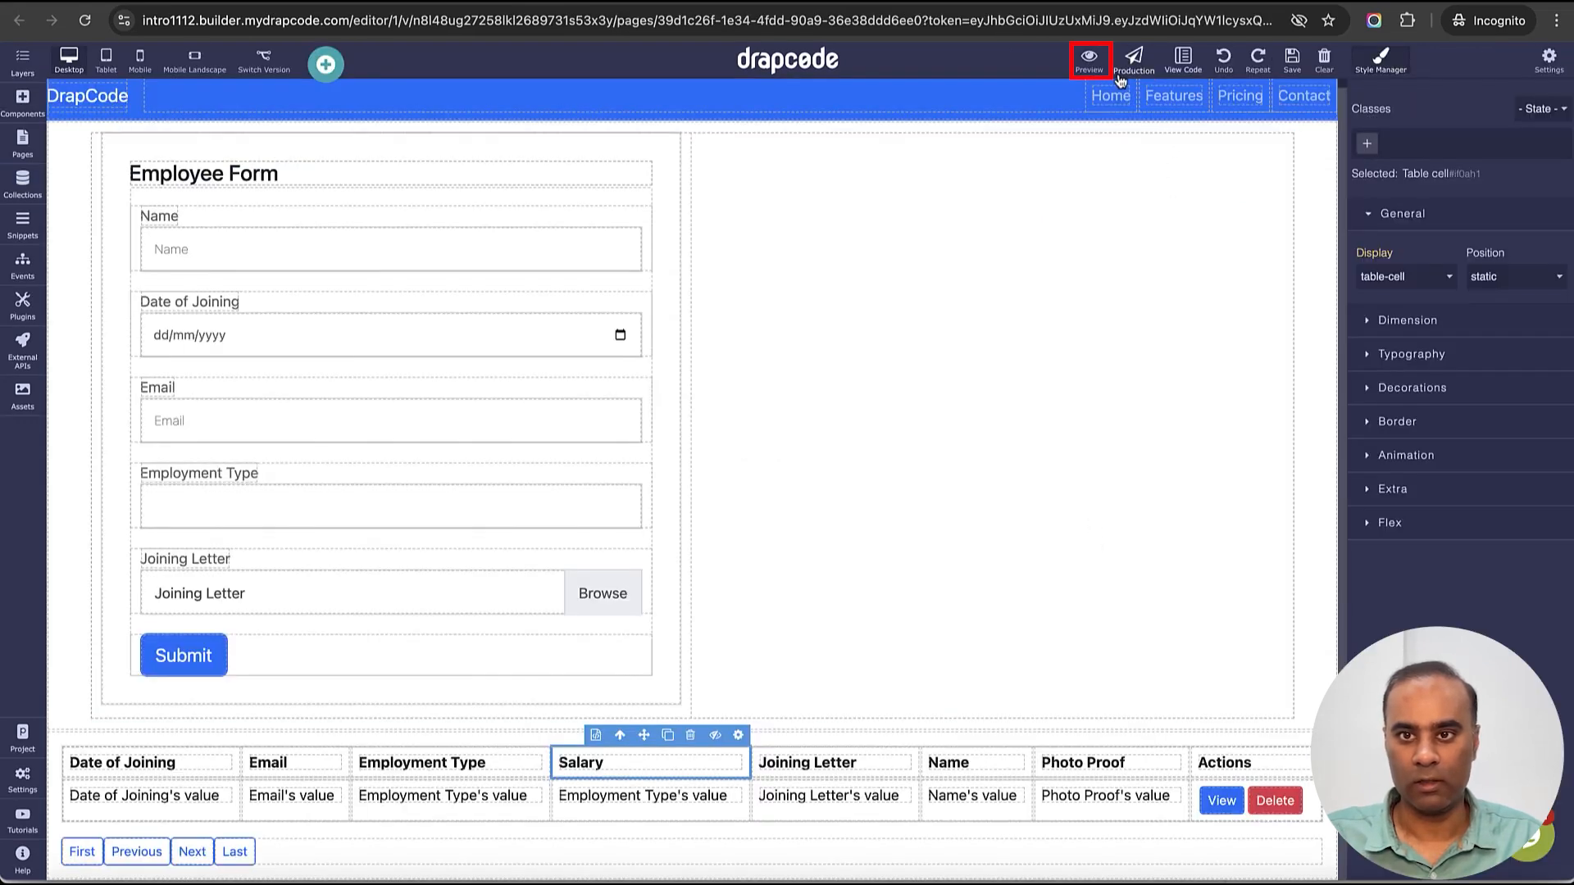
- Publish the app to preview and open the published page
{"action": "left_click", "coordinate": [1089, 57]}
{"action": "left_click", "coordinate": [1035, 236]}
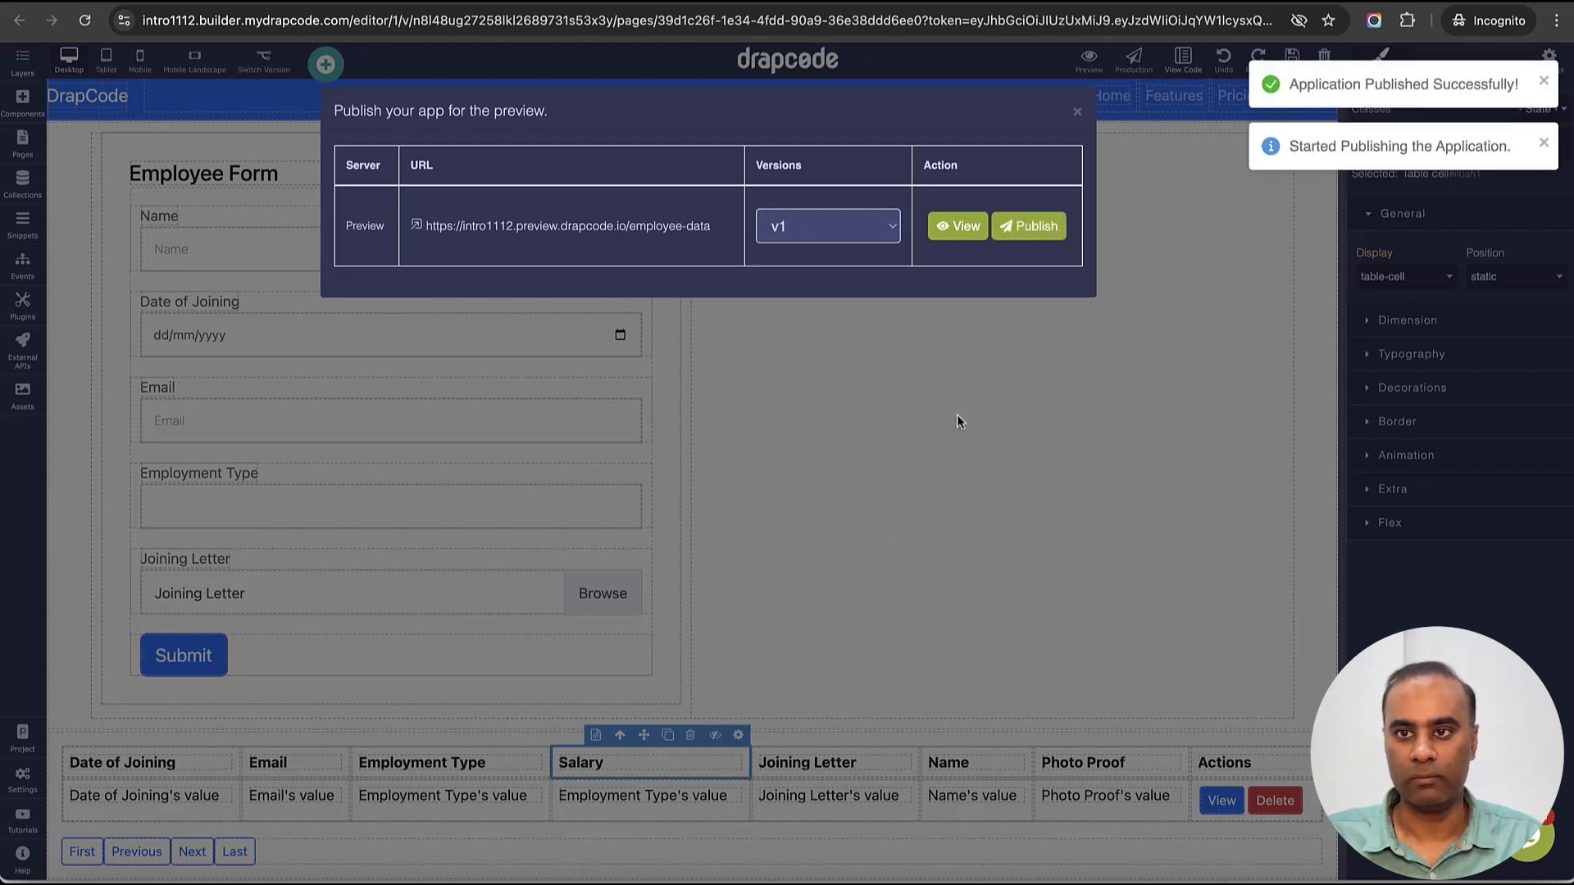
{"action": "left_click", "coordinate": [955, 227]}
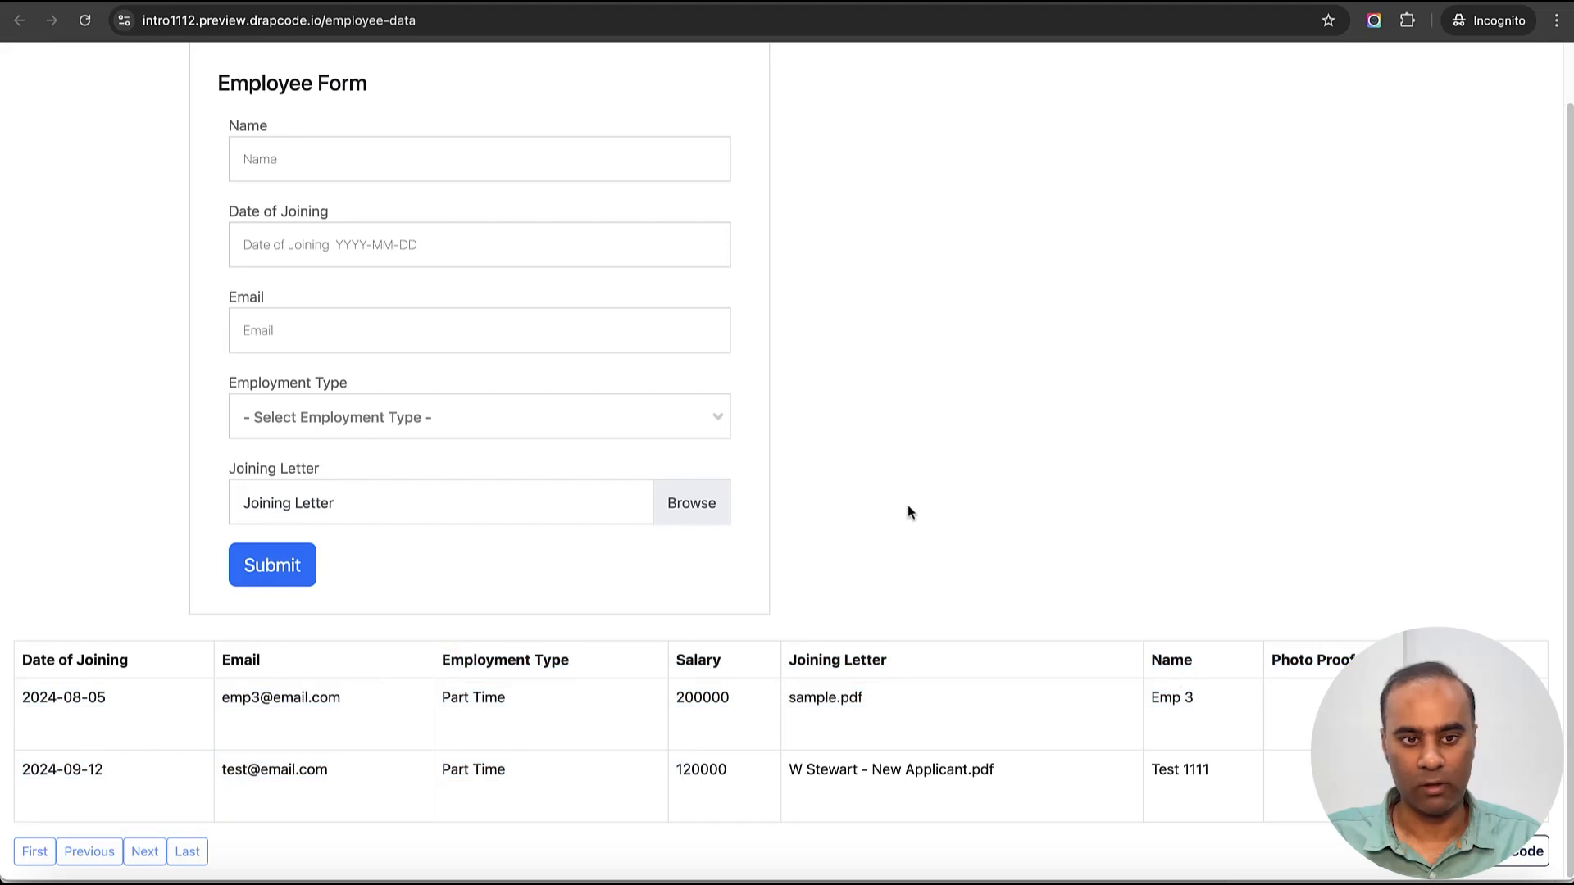
- Inspect the employee table's salary and email values, then return to the builder tab
{"action": "left_click_drag", "start_coordinate": [788, 660], "coordinate": [734, 765]}
{"action": "left_click", "coordinate": [968, 534]}
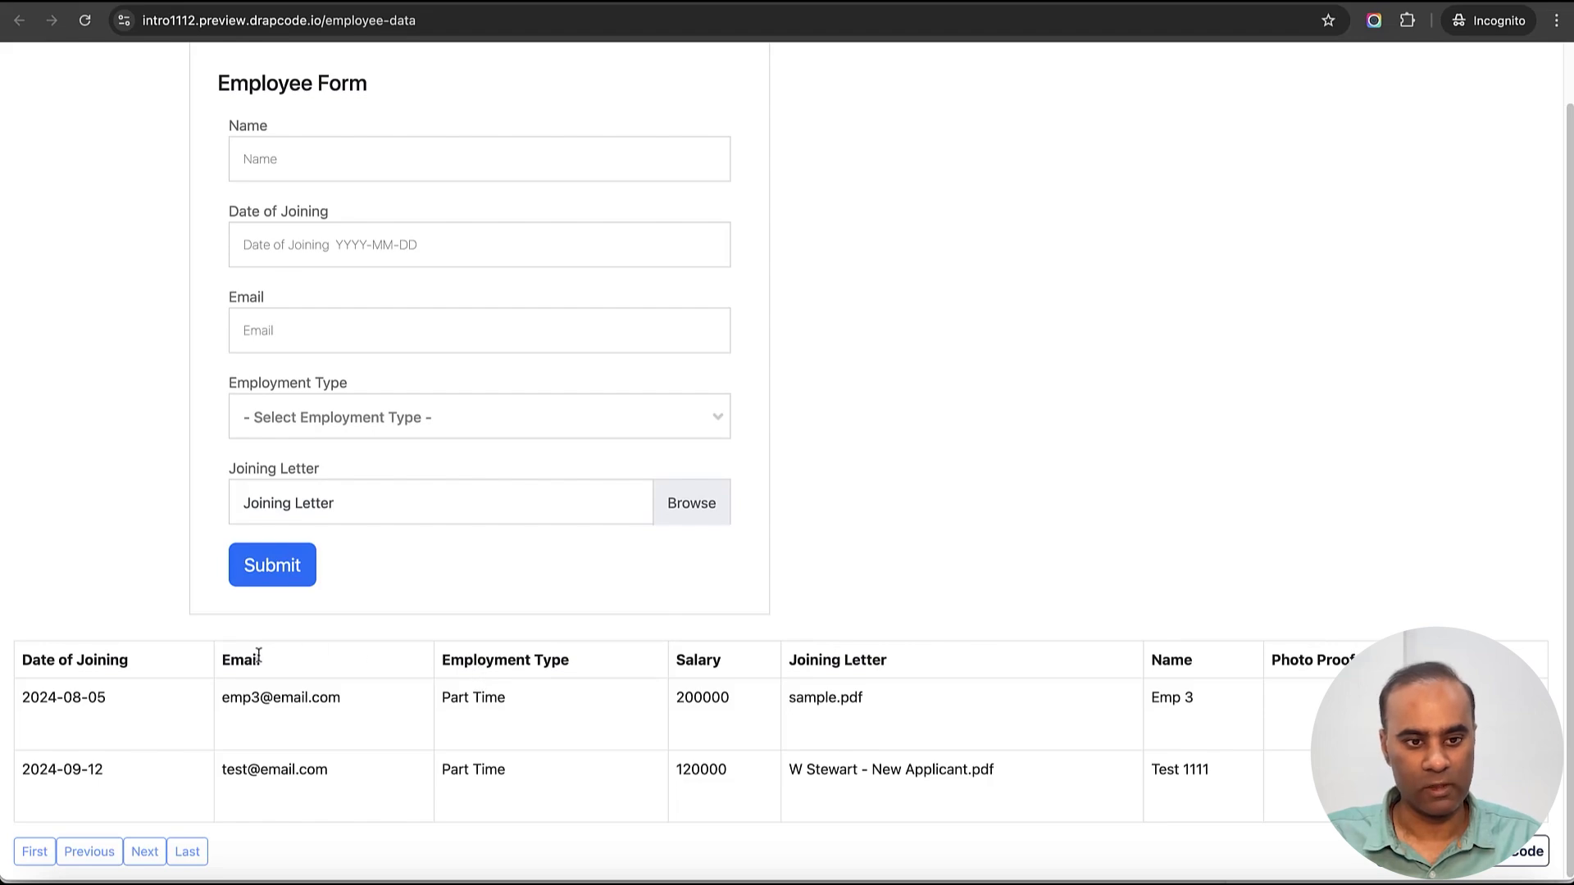
{"action": "left_click_drag", "start_coordinate": [259, 656], "coordinate": [271, 723]}
{"action": "left_click", "coordinate": [903, 465]}
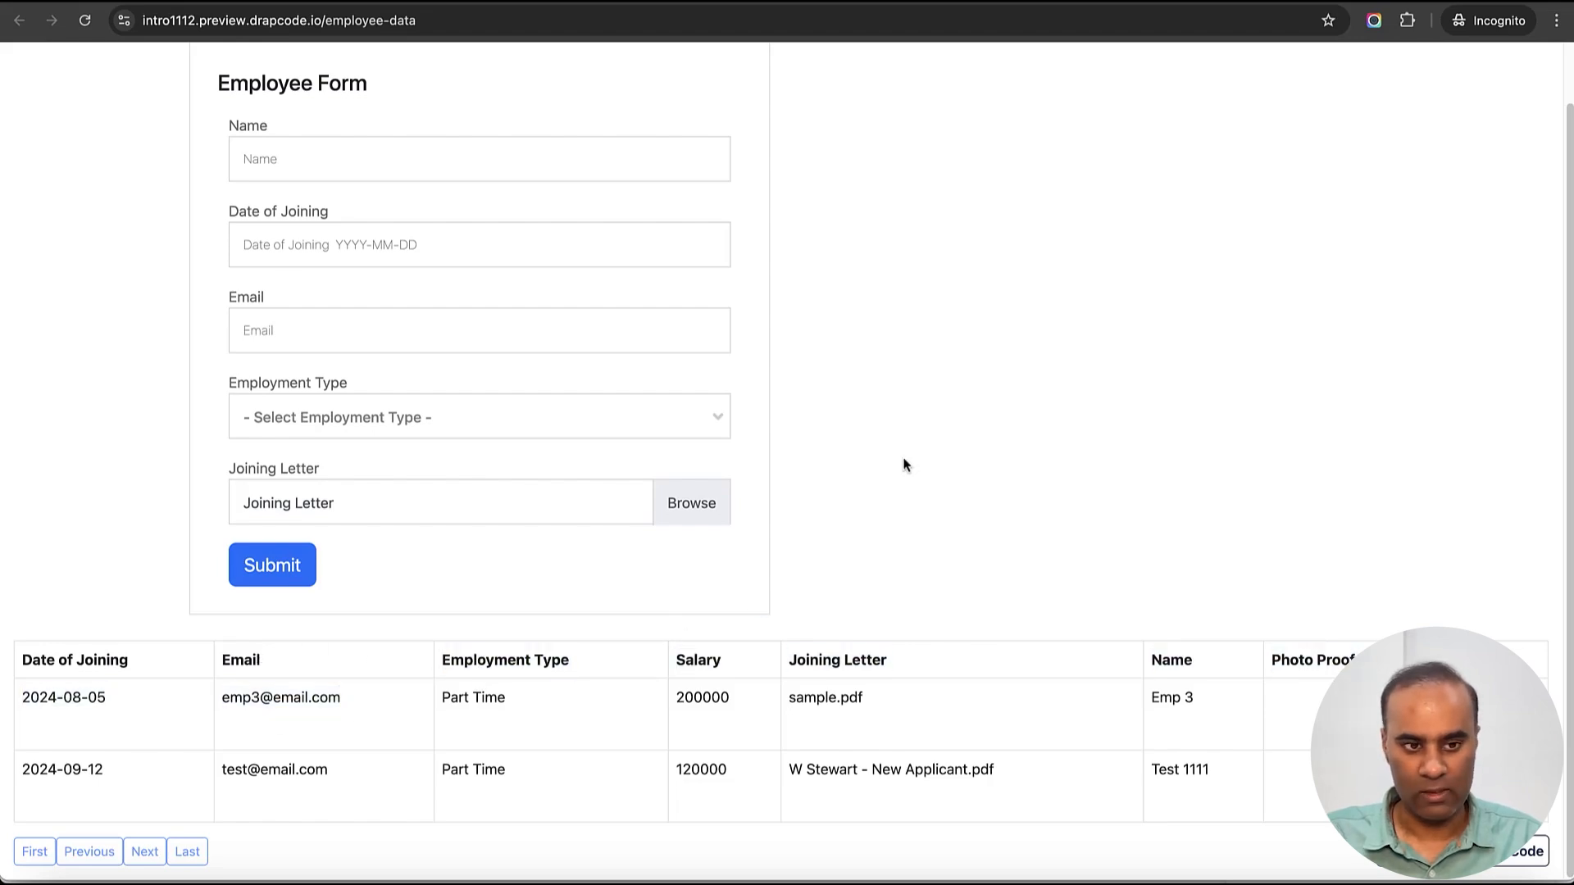
{"action": "key", "text": "ctrl+shift+Tab"}
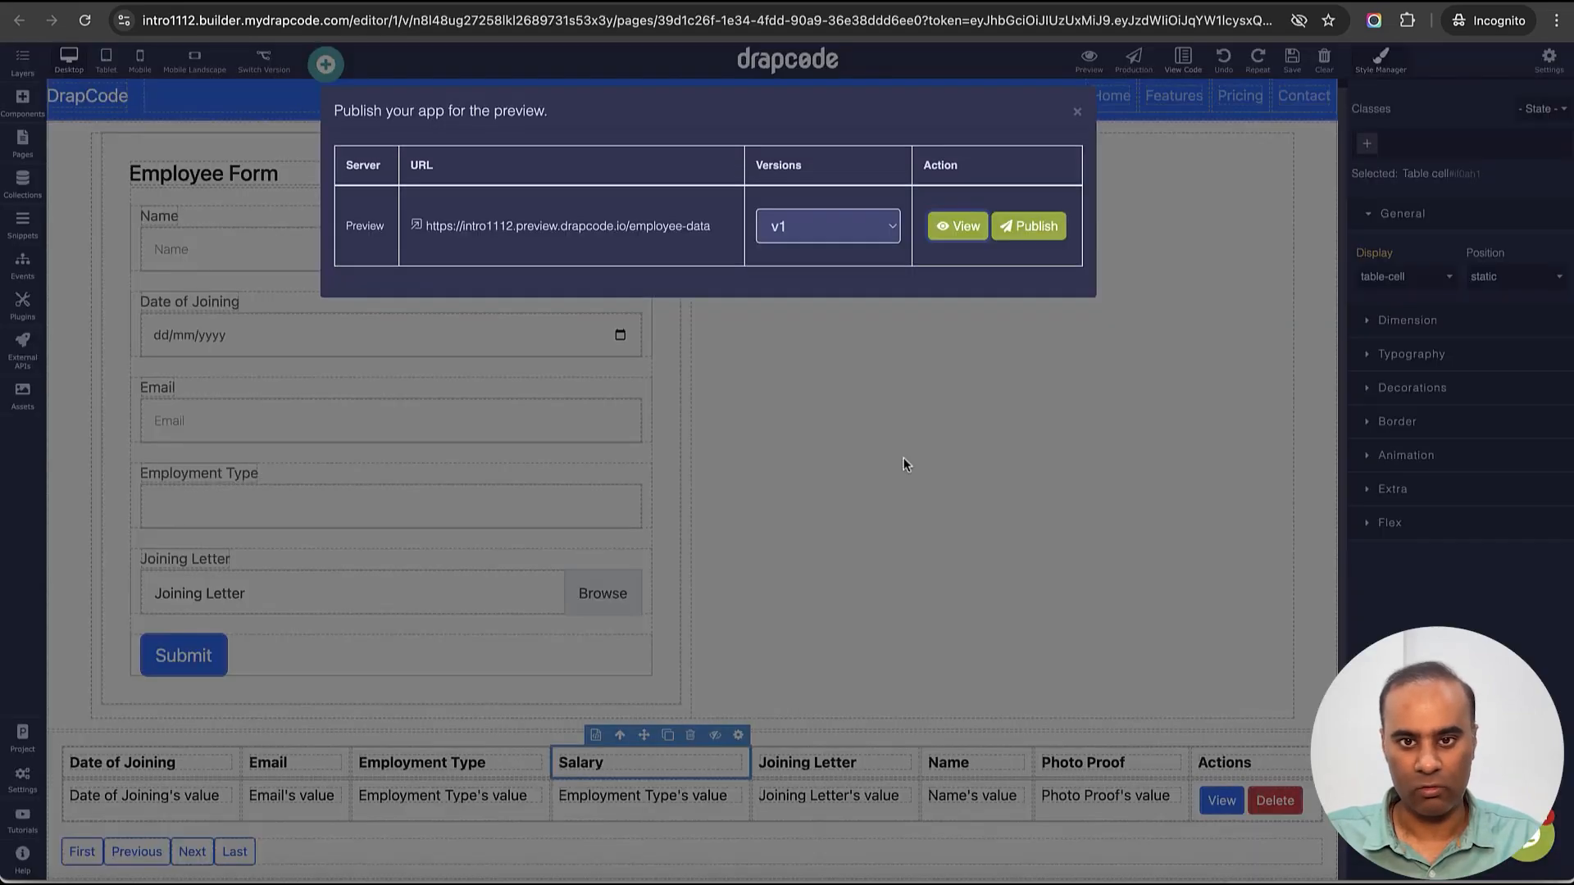
- Open Employee's Permission Level Security and review the system and Company field permissions
{"action": "left_click", "coordinate": [1077, 114]}
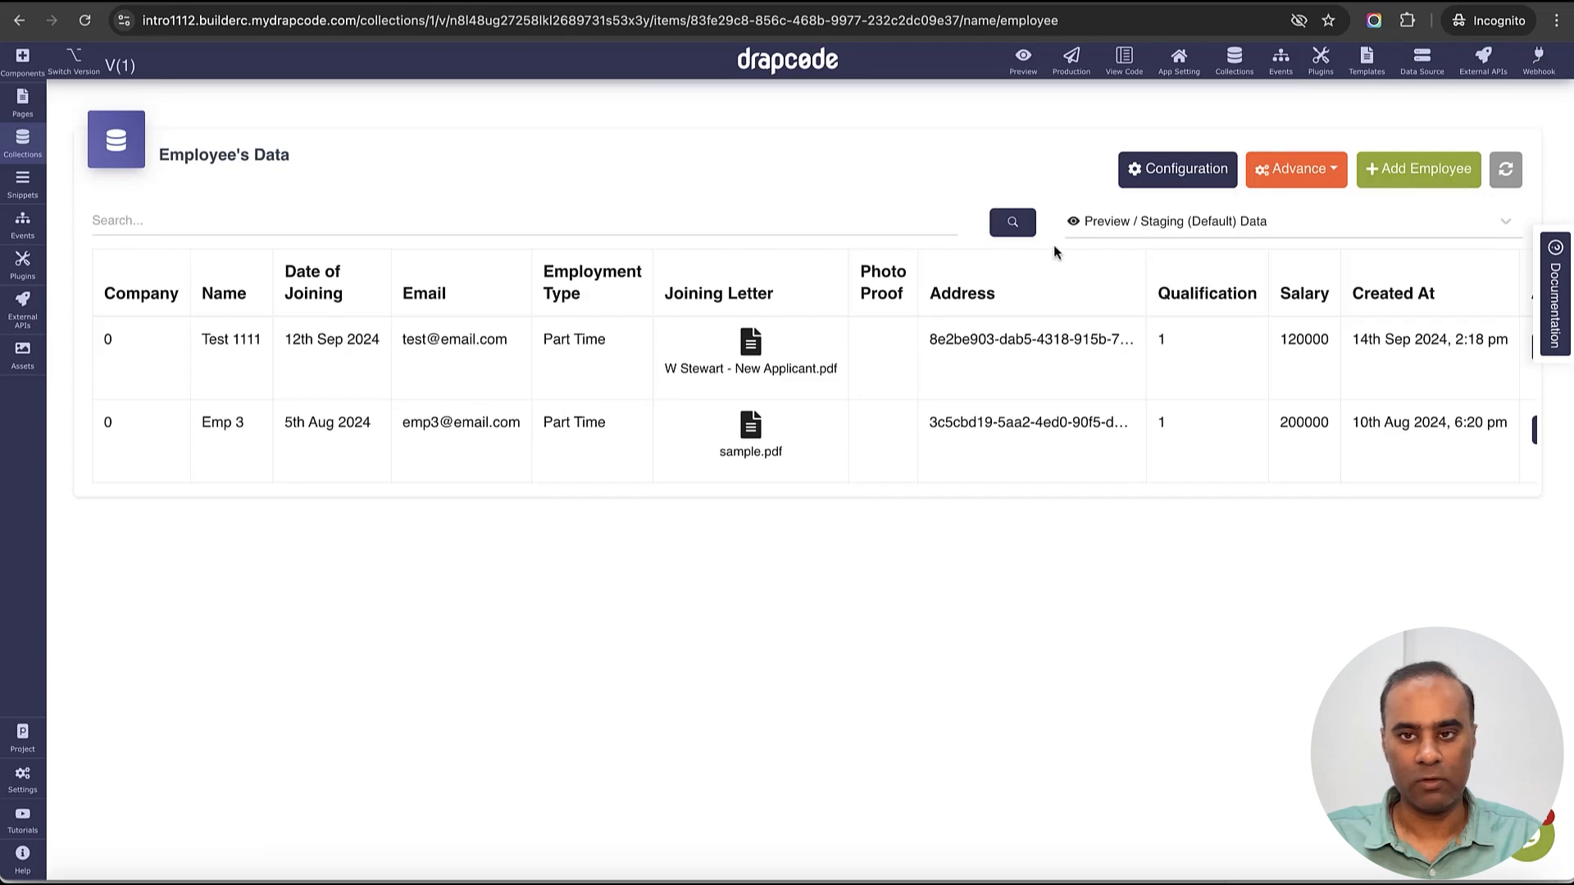
{"action": "left_click", "coordinate": [1176, 169]}
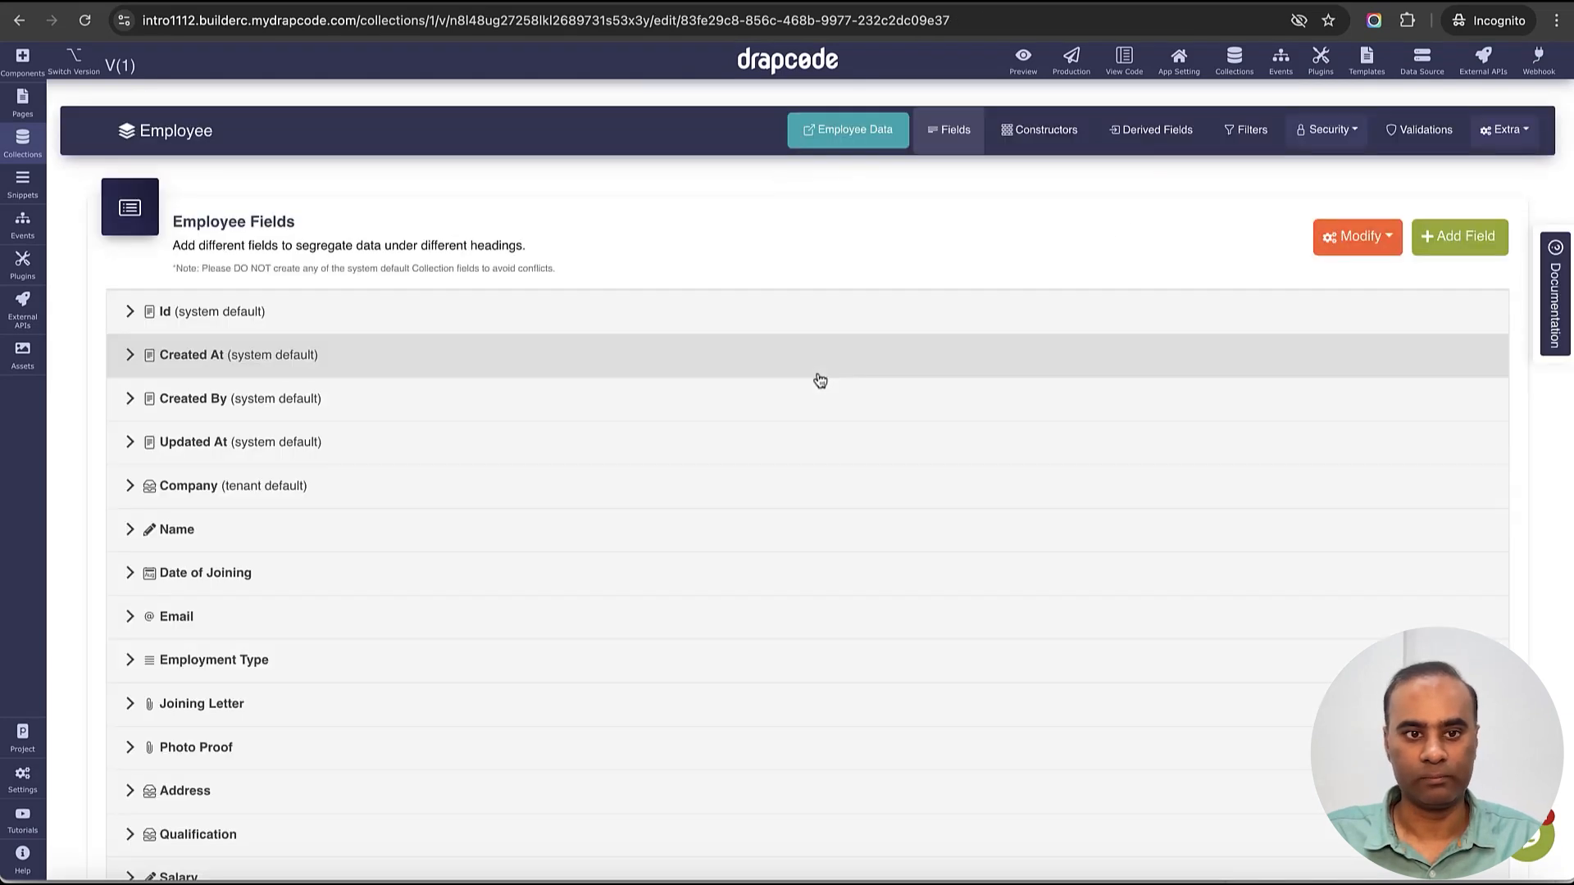
{"action": "left_click", "coordinate": [1328, 129]}
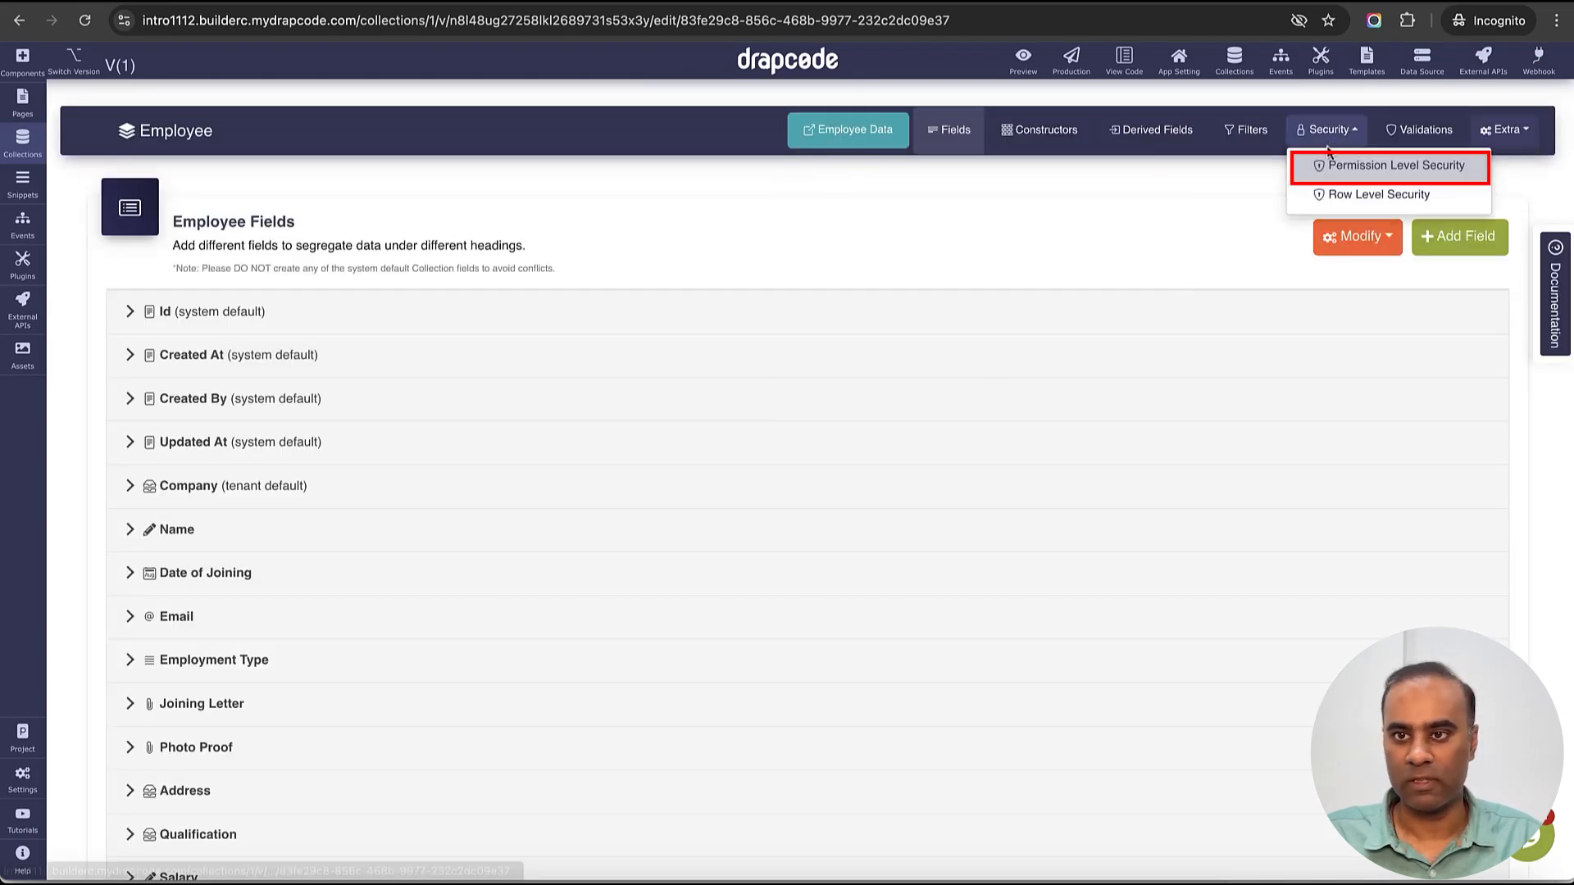
{"action": "left_click", "coordinate": [1325, 160]}
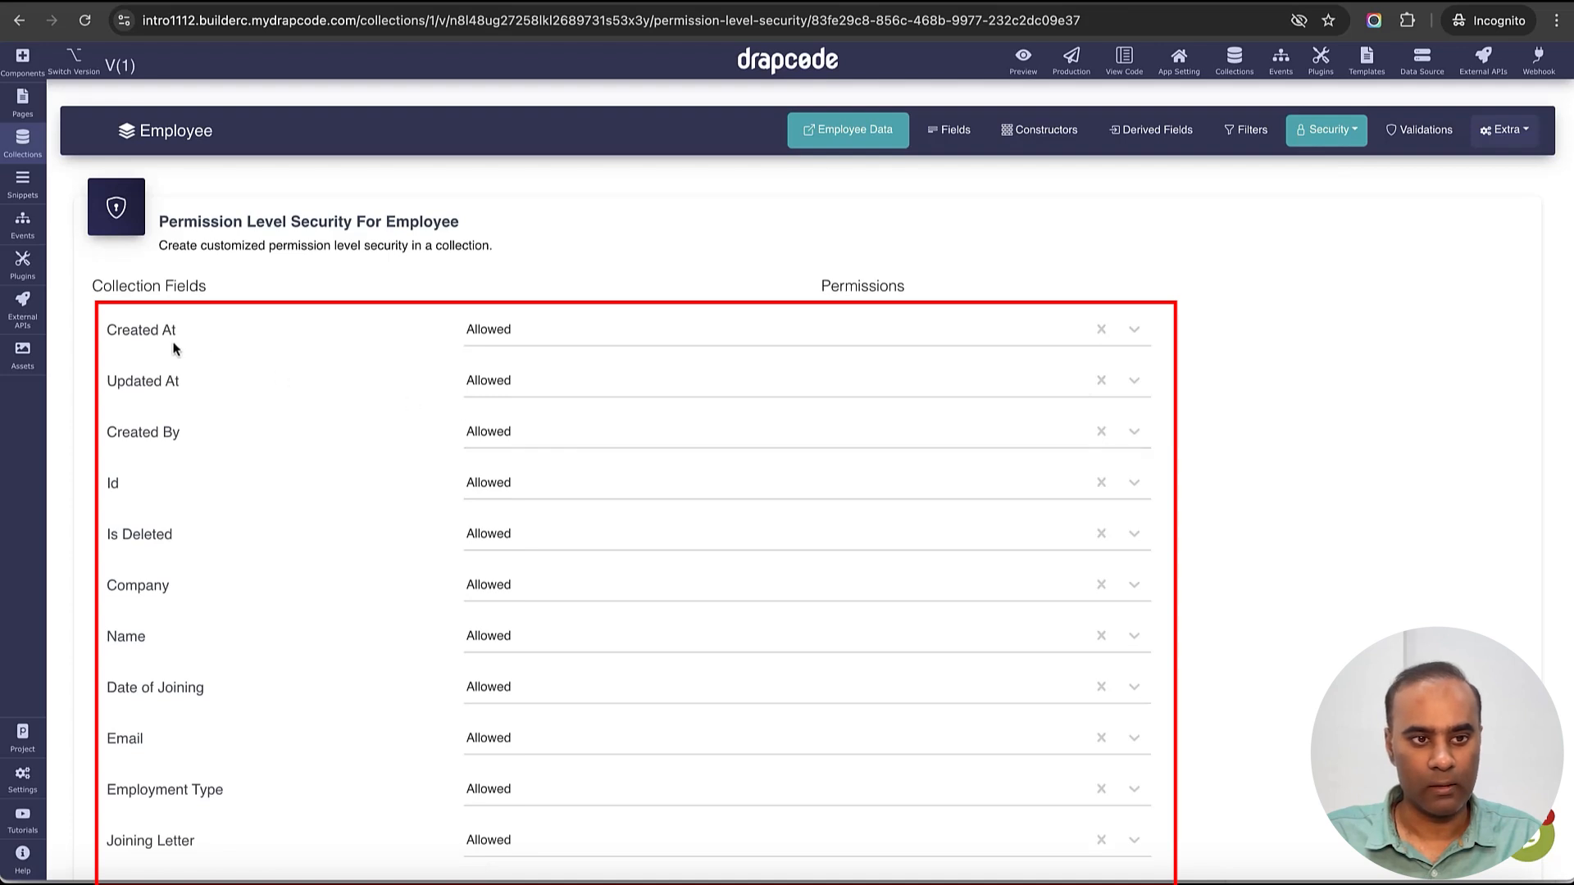
{"action": "mouse_move", "coordinate": [106, 331]}
{"action": "left_mouse_down"}
{"action": "mouse_move", "coordinate": [183, 428]}
{"action": "mouse_move", "coordinate": [397, 425]}
{"action": "left_mouse_up"}
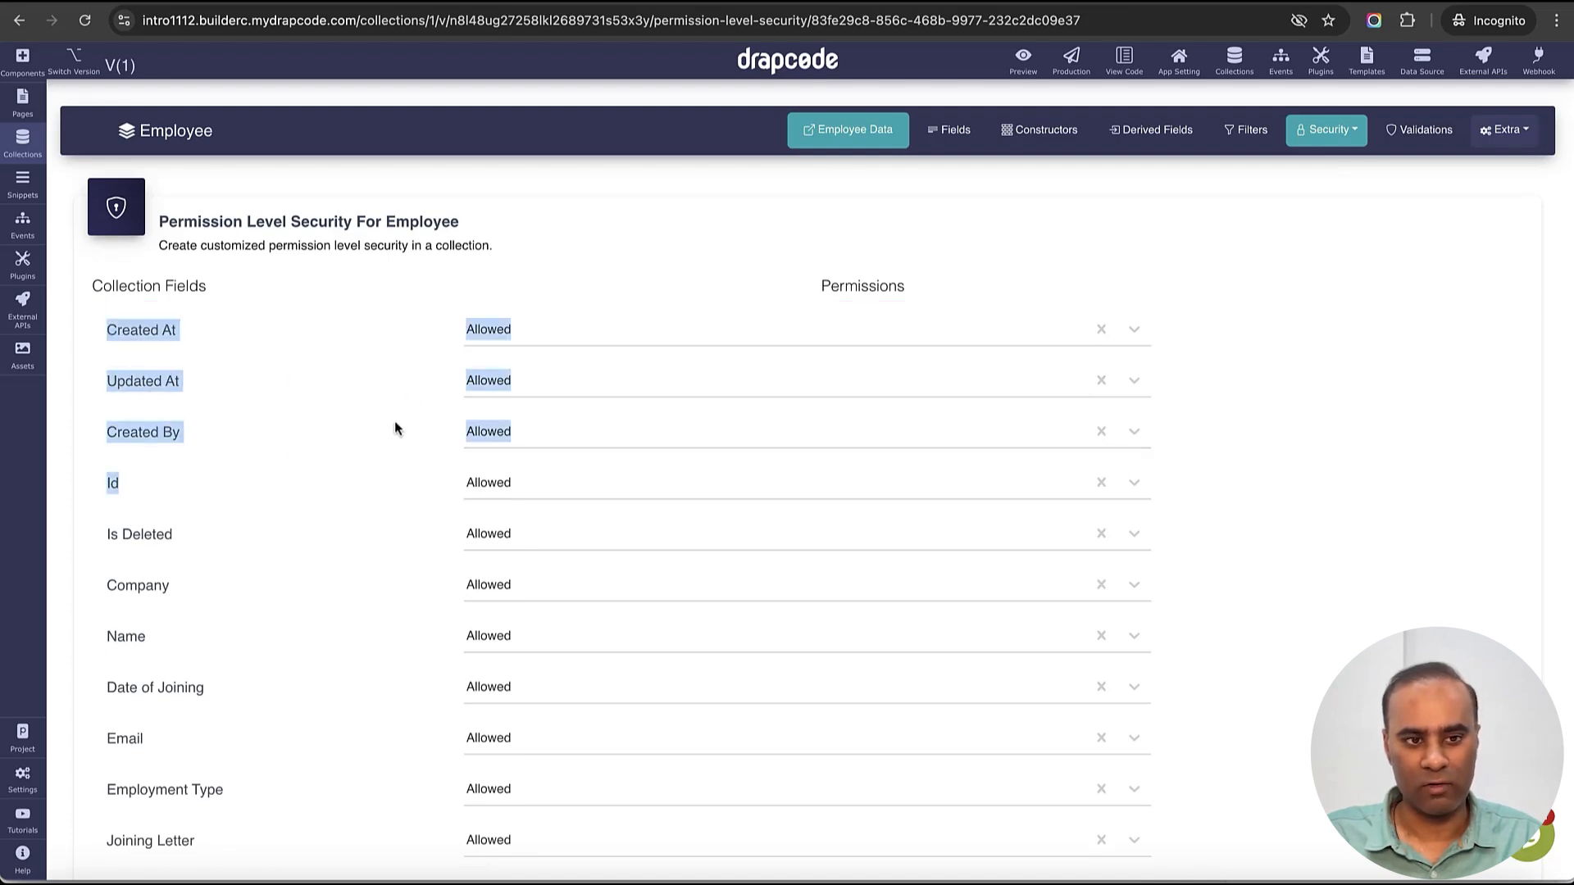
{"action": "left_click", "coordinate": [401, 430]}
{"action": "scroll", "coordinate": [406, 436], "scroll_direction": "down", "scroll_amount": 2}
{"action": "left_click_drag", "start_coordinate": [119, 494], "coordinate": [359, 502]}
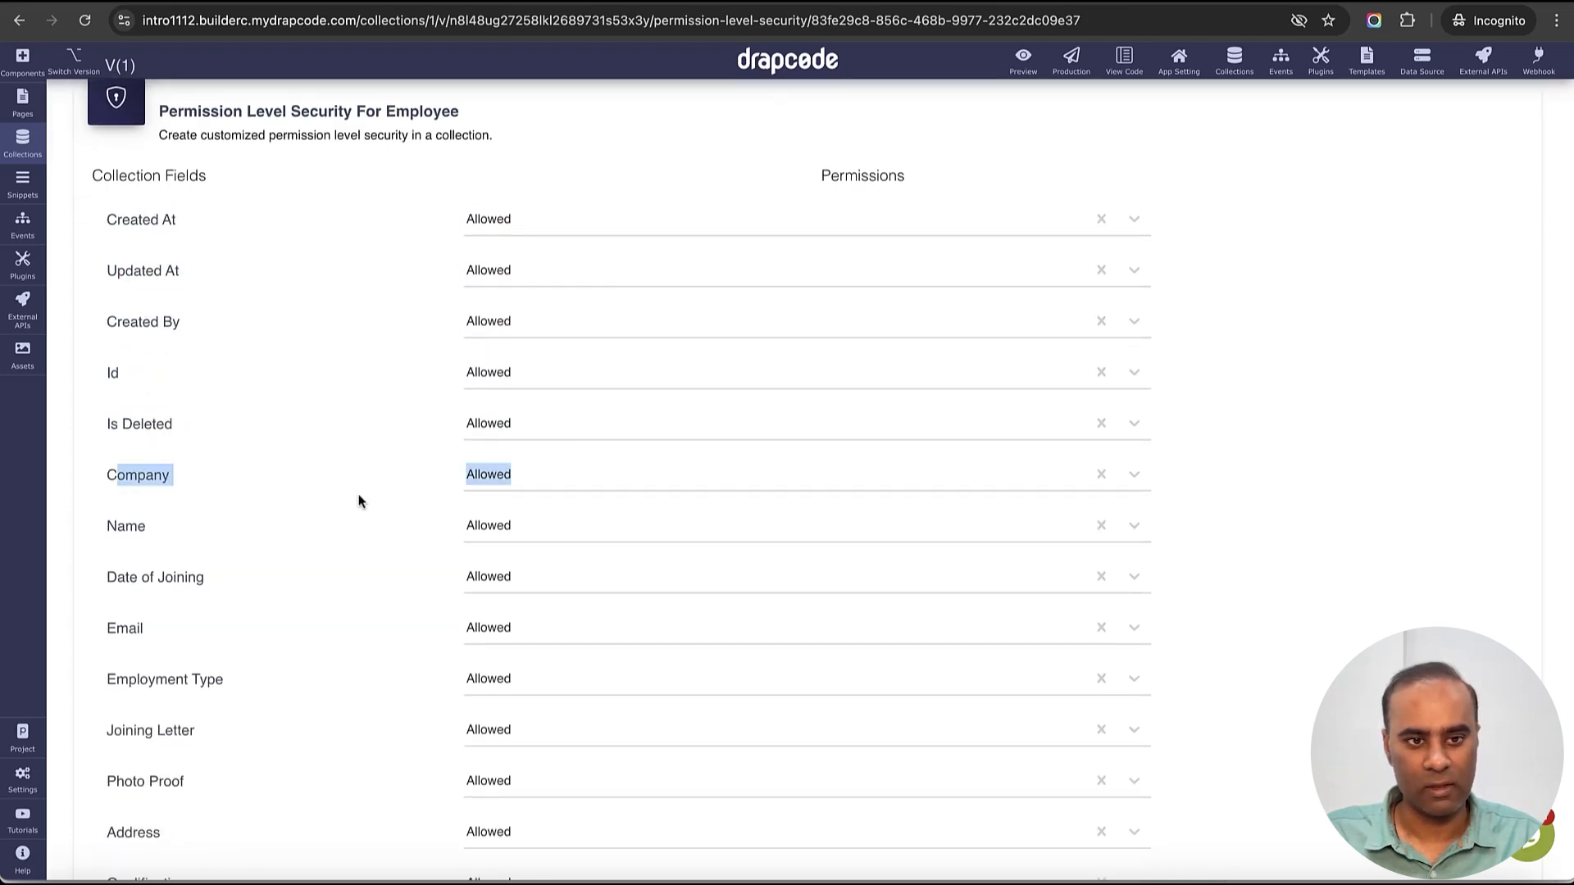
{"action": "scroll", "coordinate": [441, 497], "scroll_direction": "down", "scroll_amount": 1}
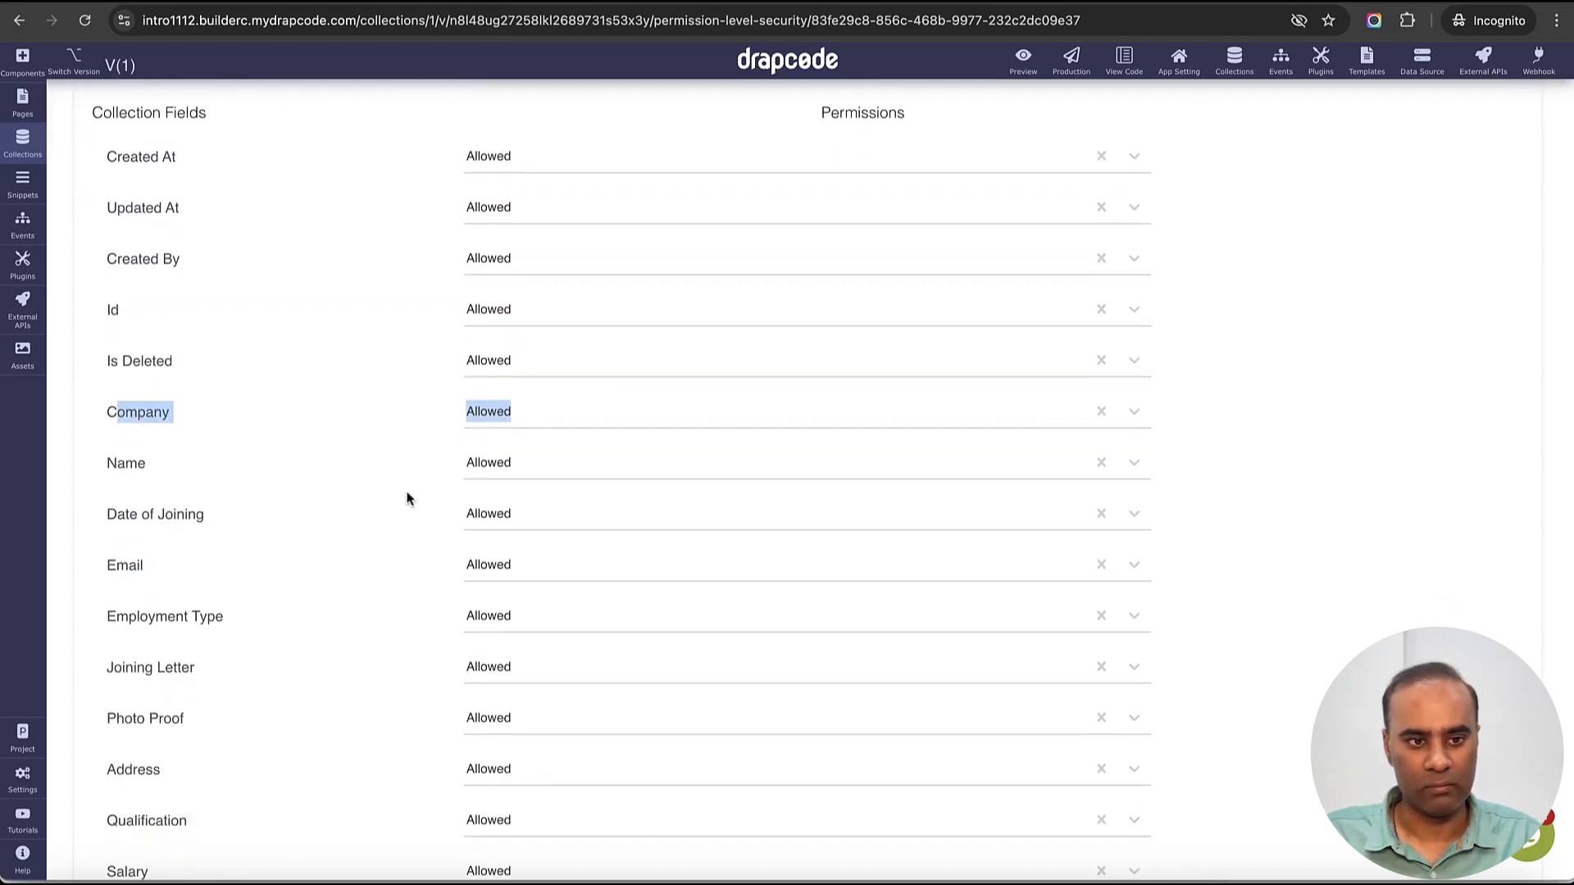
- Make Date of Joining and Email Not Allowed, keep Name Allowed, and save
{"action": "left_click", "coordinate": [560, 440]}
{"action": "left_click", "coordinate": [535, 493]}
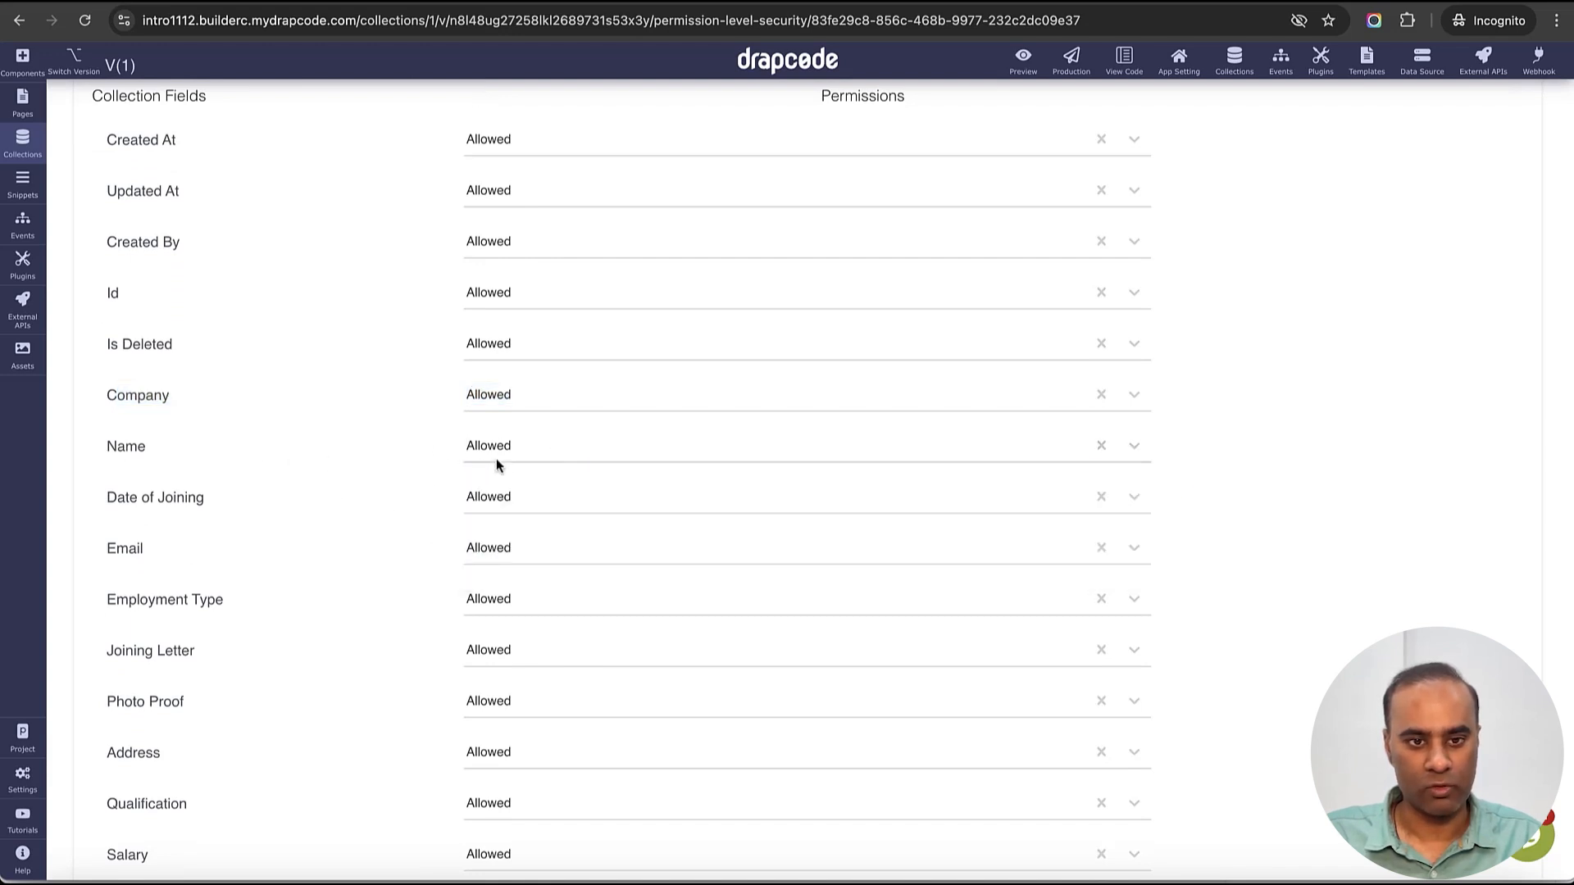
{"action": "double_click", "coordinate": [205, 513]}
{"action": "left_click", "coordinate": [560, 495]}
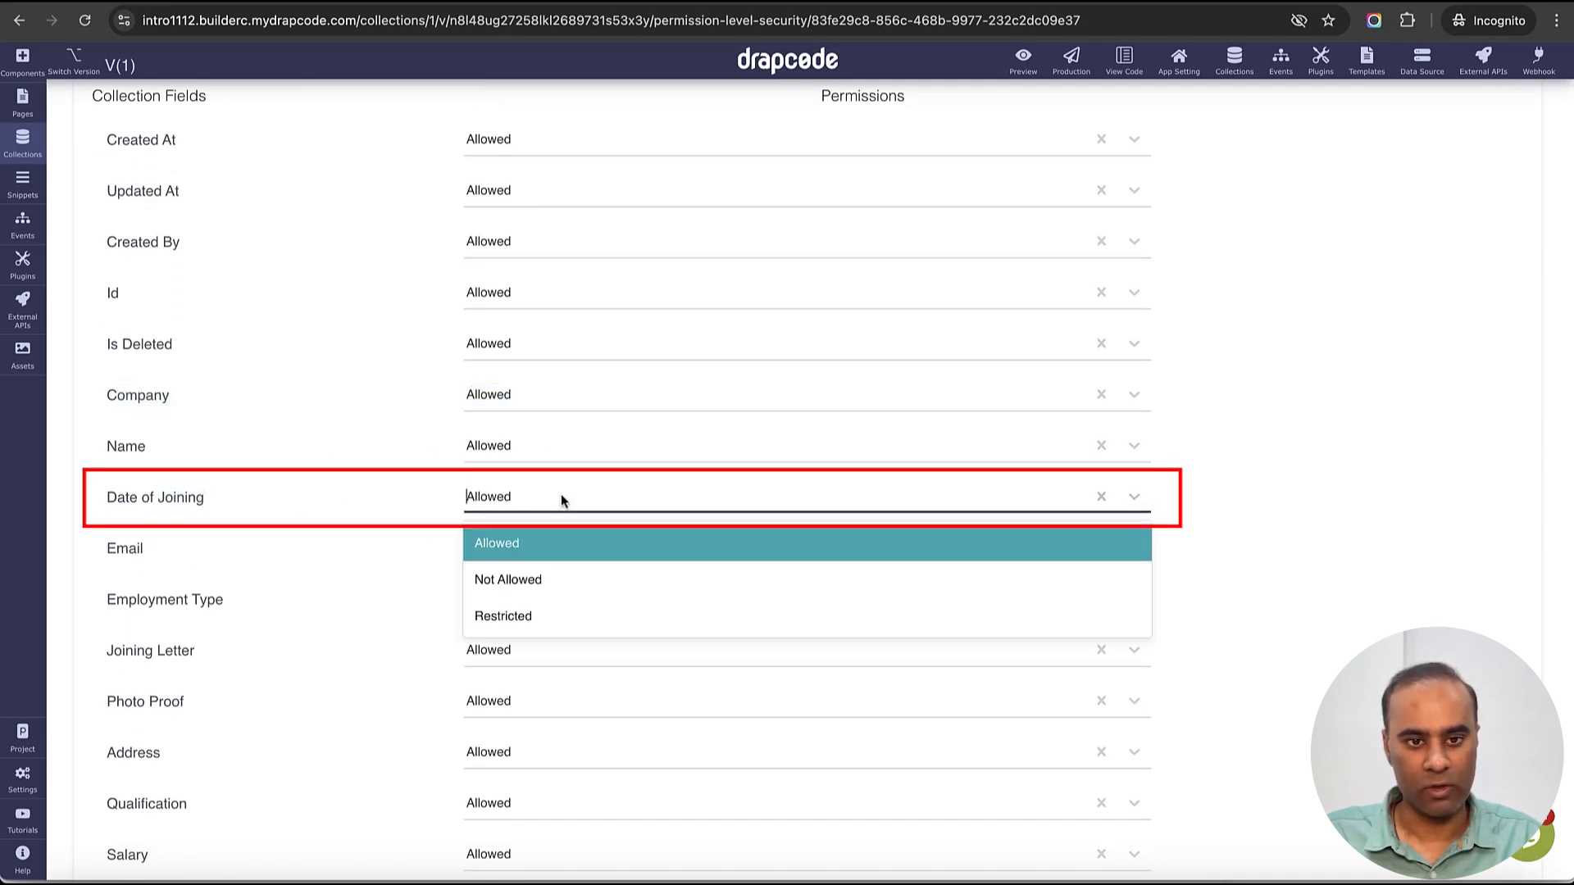
{"action": "left_click", "coordinate": [562, 579]}
{"action": "scroll", "coordinate": [426, 582], "scroll_direction": "down", "scroll_amount": 3}
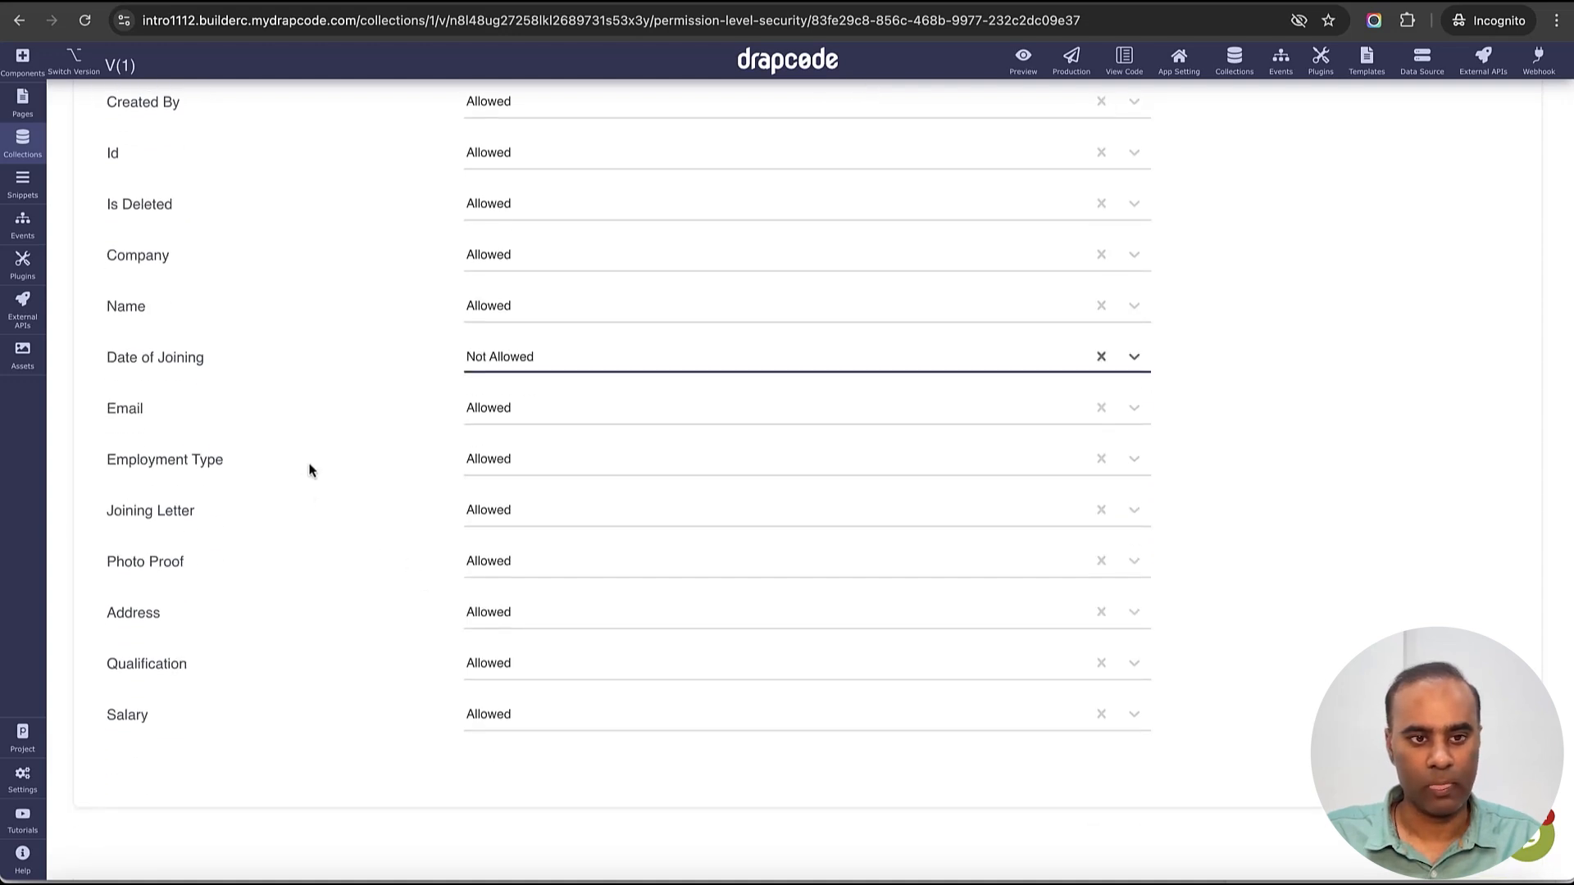
{"action": "left_click", "coordinate": [538, 413]}
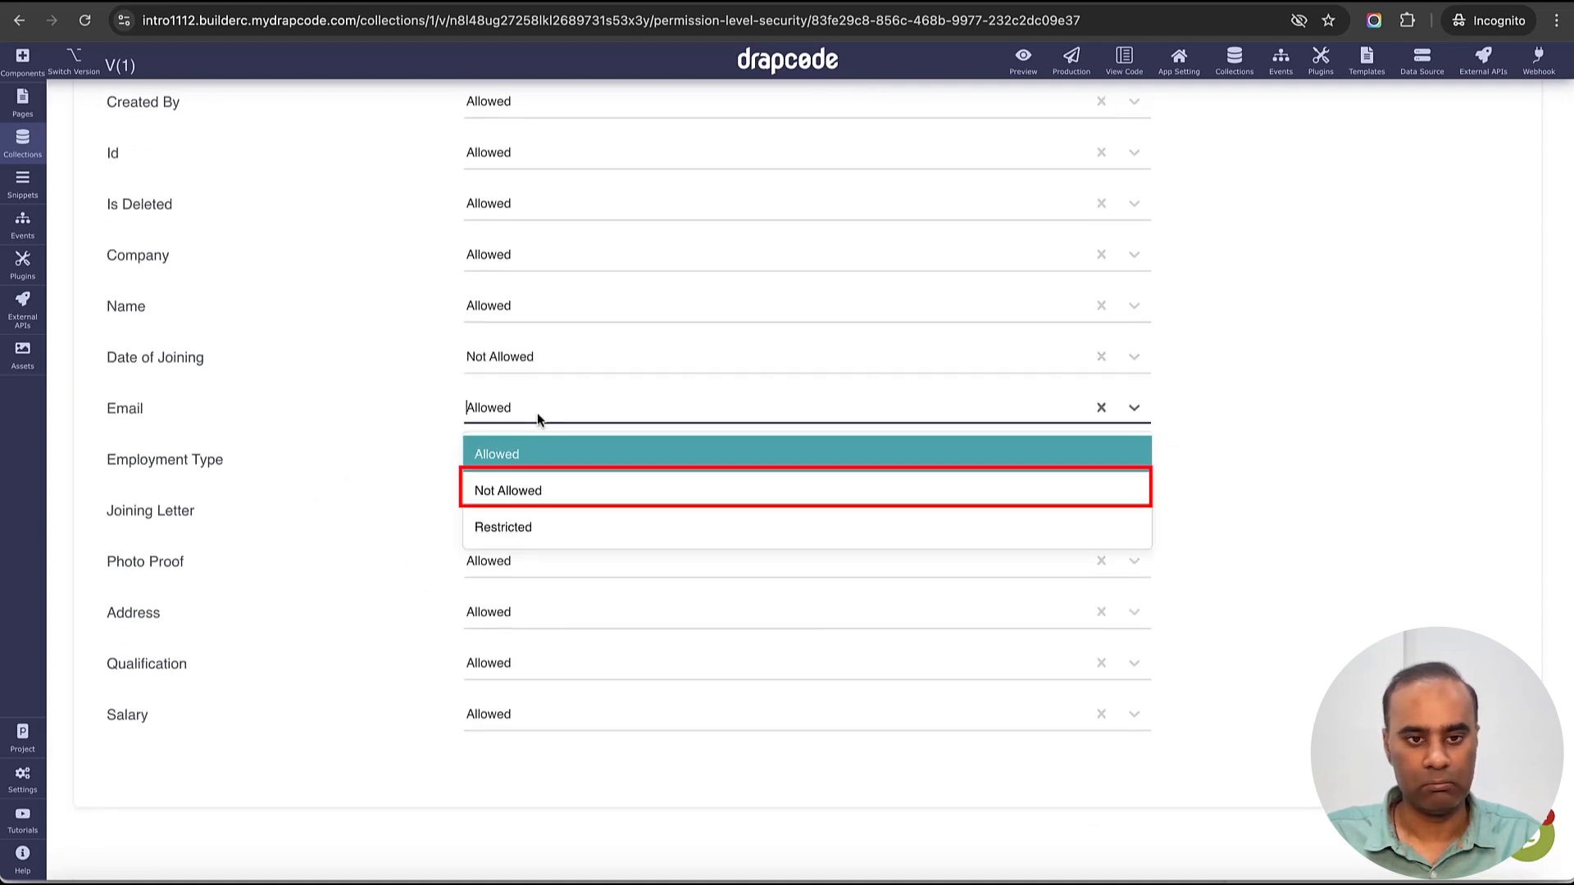
{"action": "left_click", "coordinate": [537, 484]}
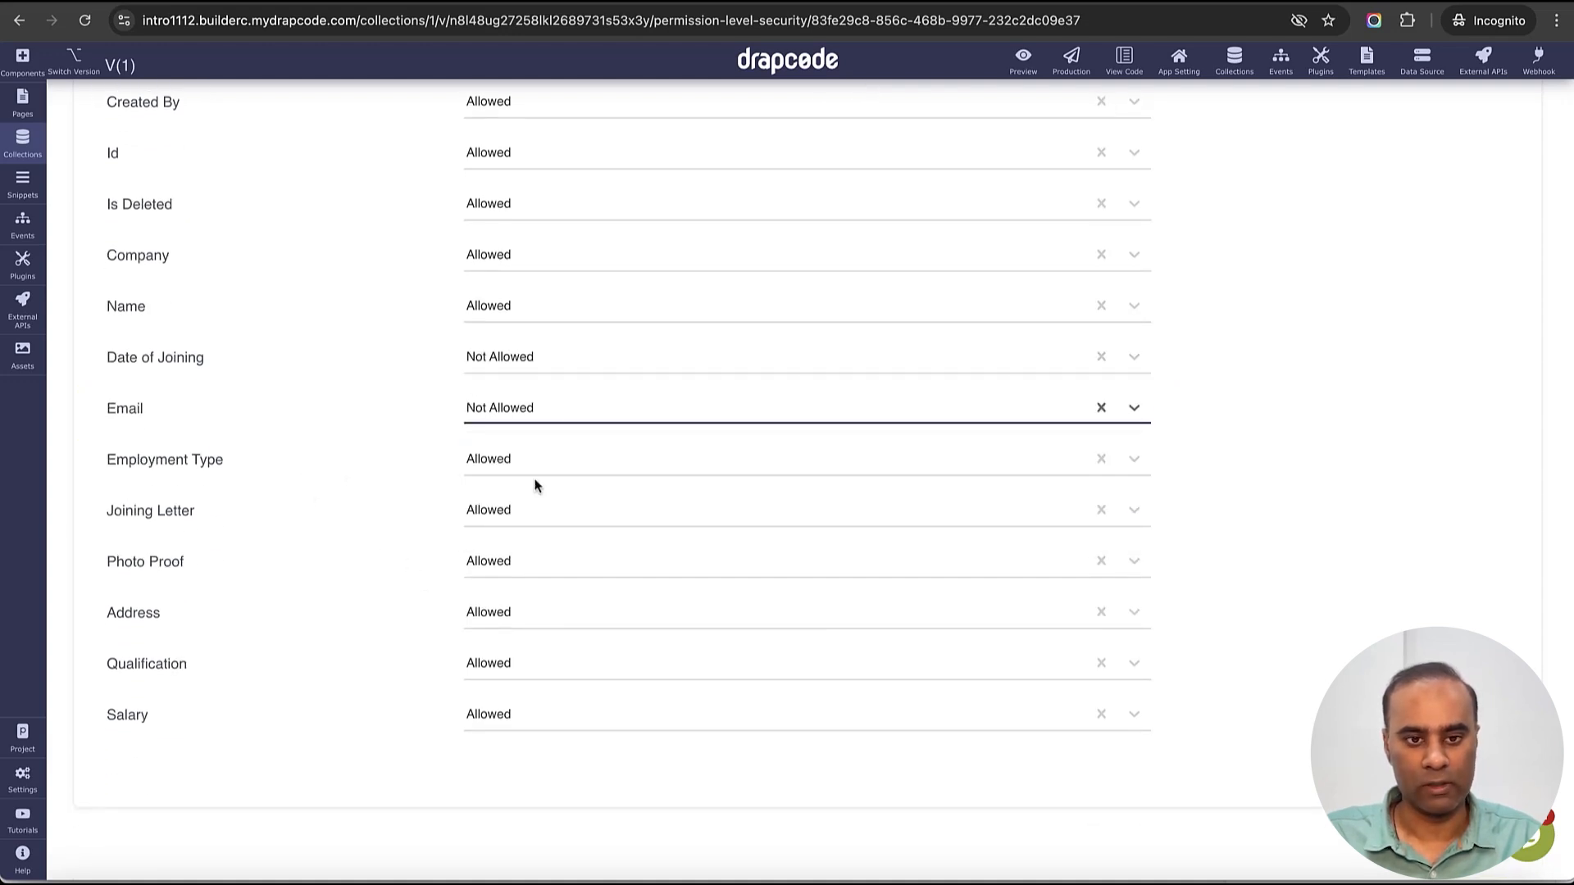
{"action": "left_click", "coordinate": [367, 507]}
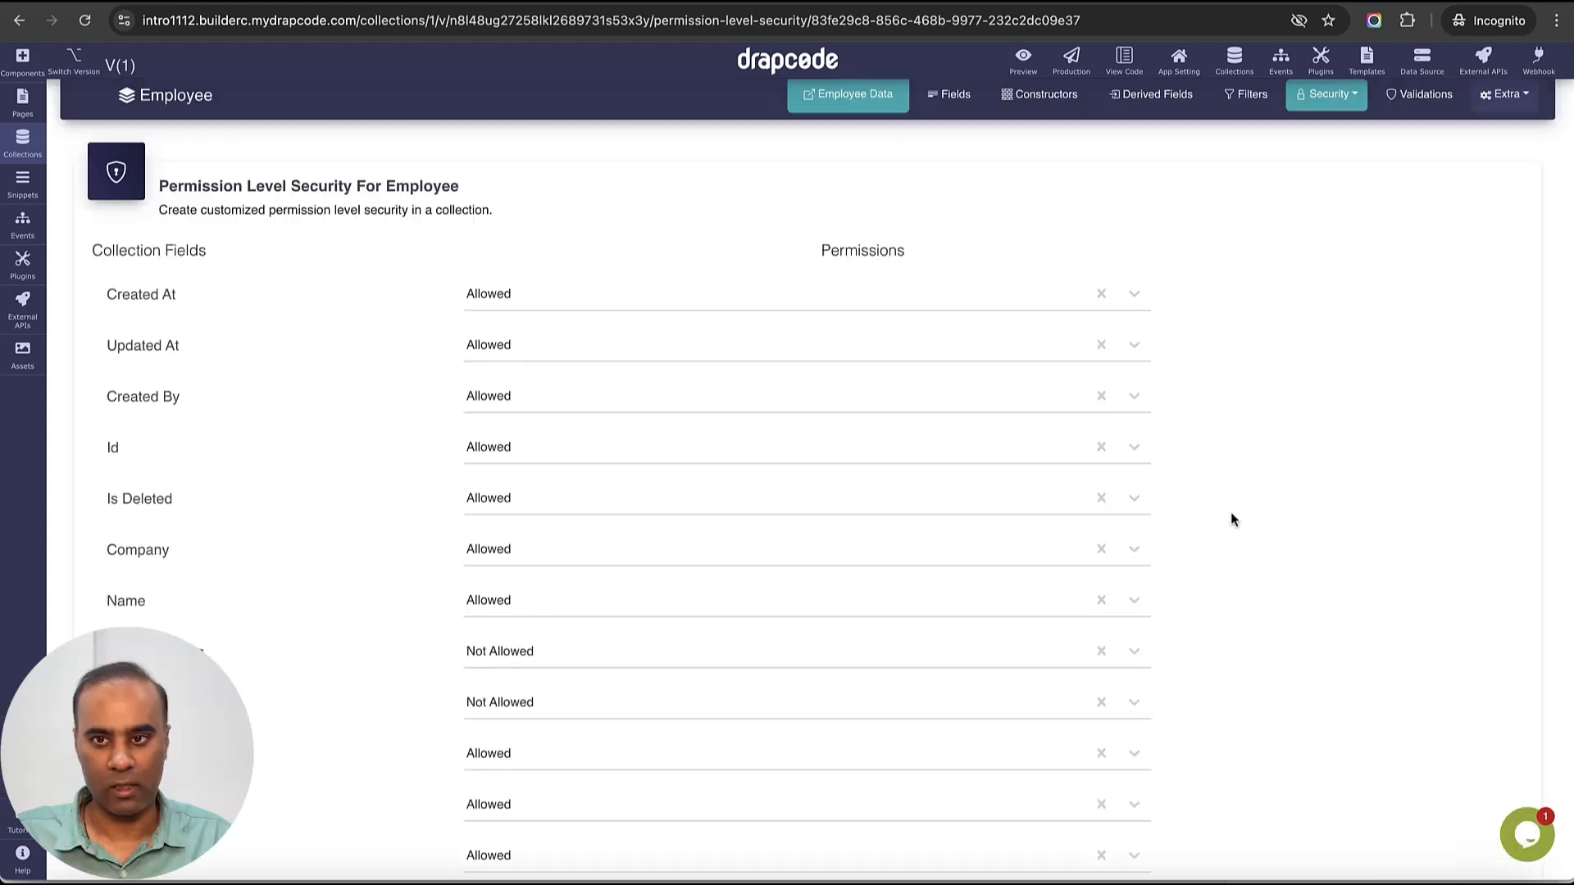
{"action": "scroll", "coordinate": [1229, 516], "scroll_direction": "up", "scroll_amount": 2}
{"action": "scroll", "coordinate": [1275, 459], "scroll_direction": "down", "scroll_amount": 10}
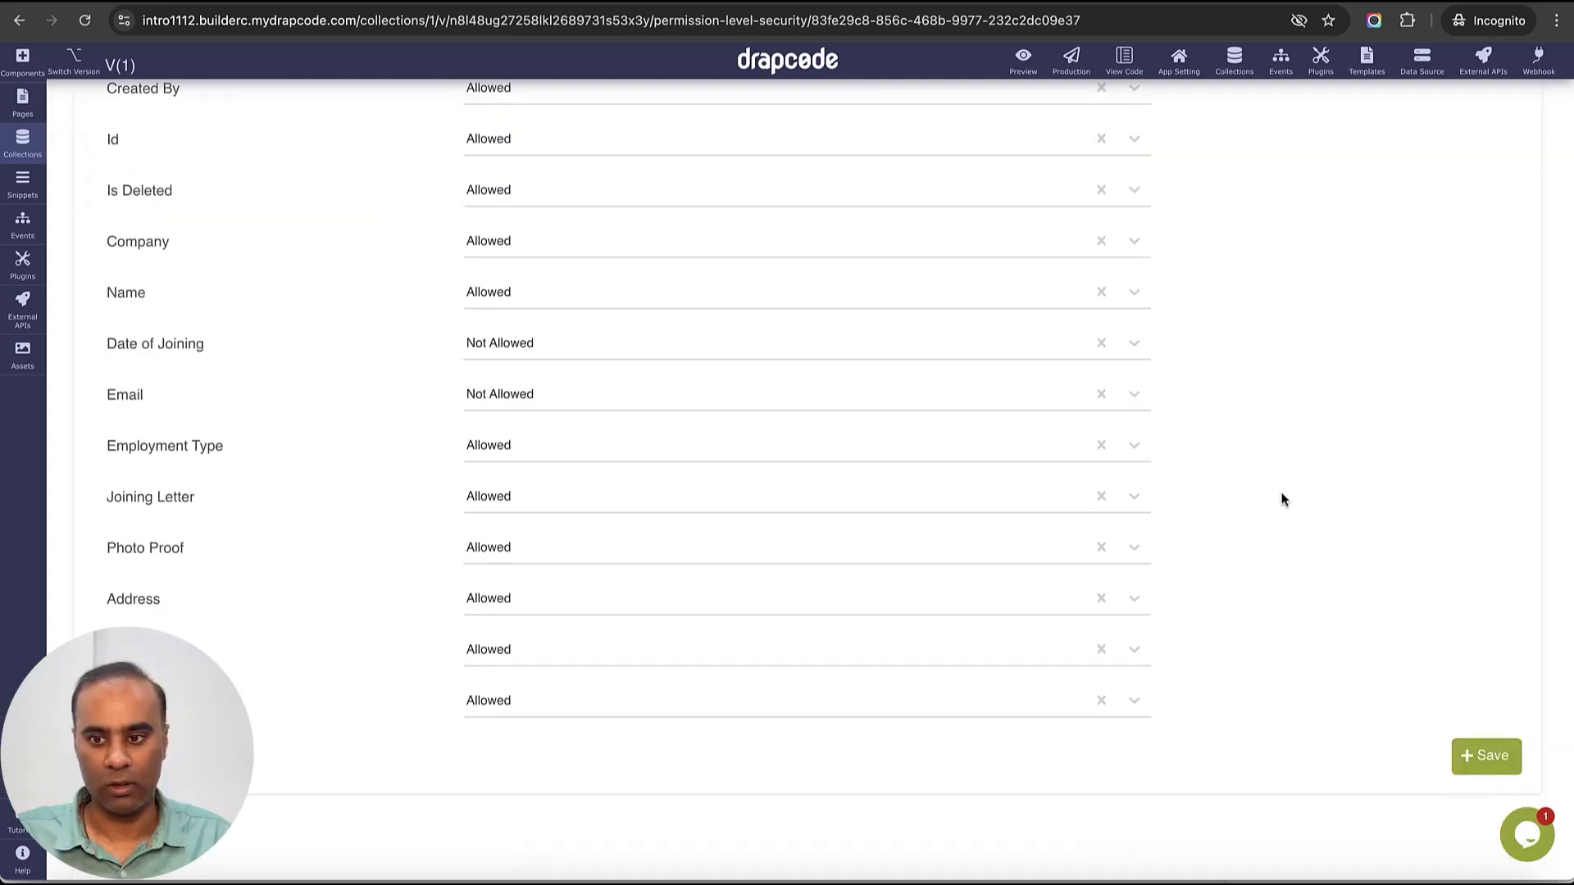
{"action": "left_click", "coordinate": [1484, 756]}
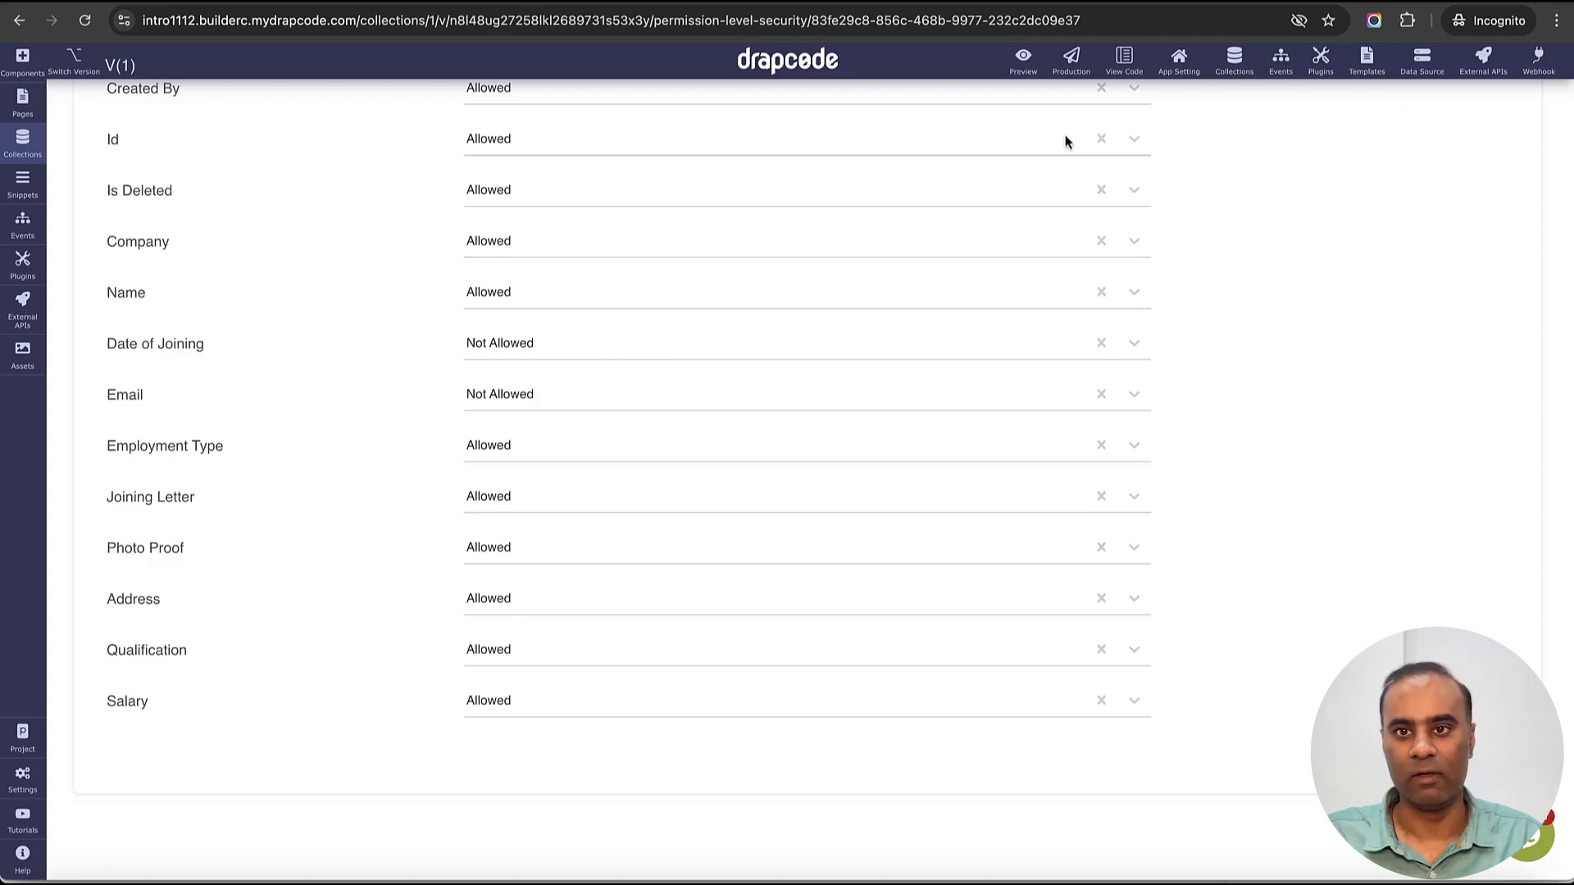
- Republish the preview and reload it to see blank Date of Joining and Email columns
{"action": "left_click", "coordinate": [1030, 75]}
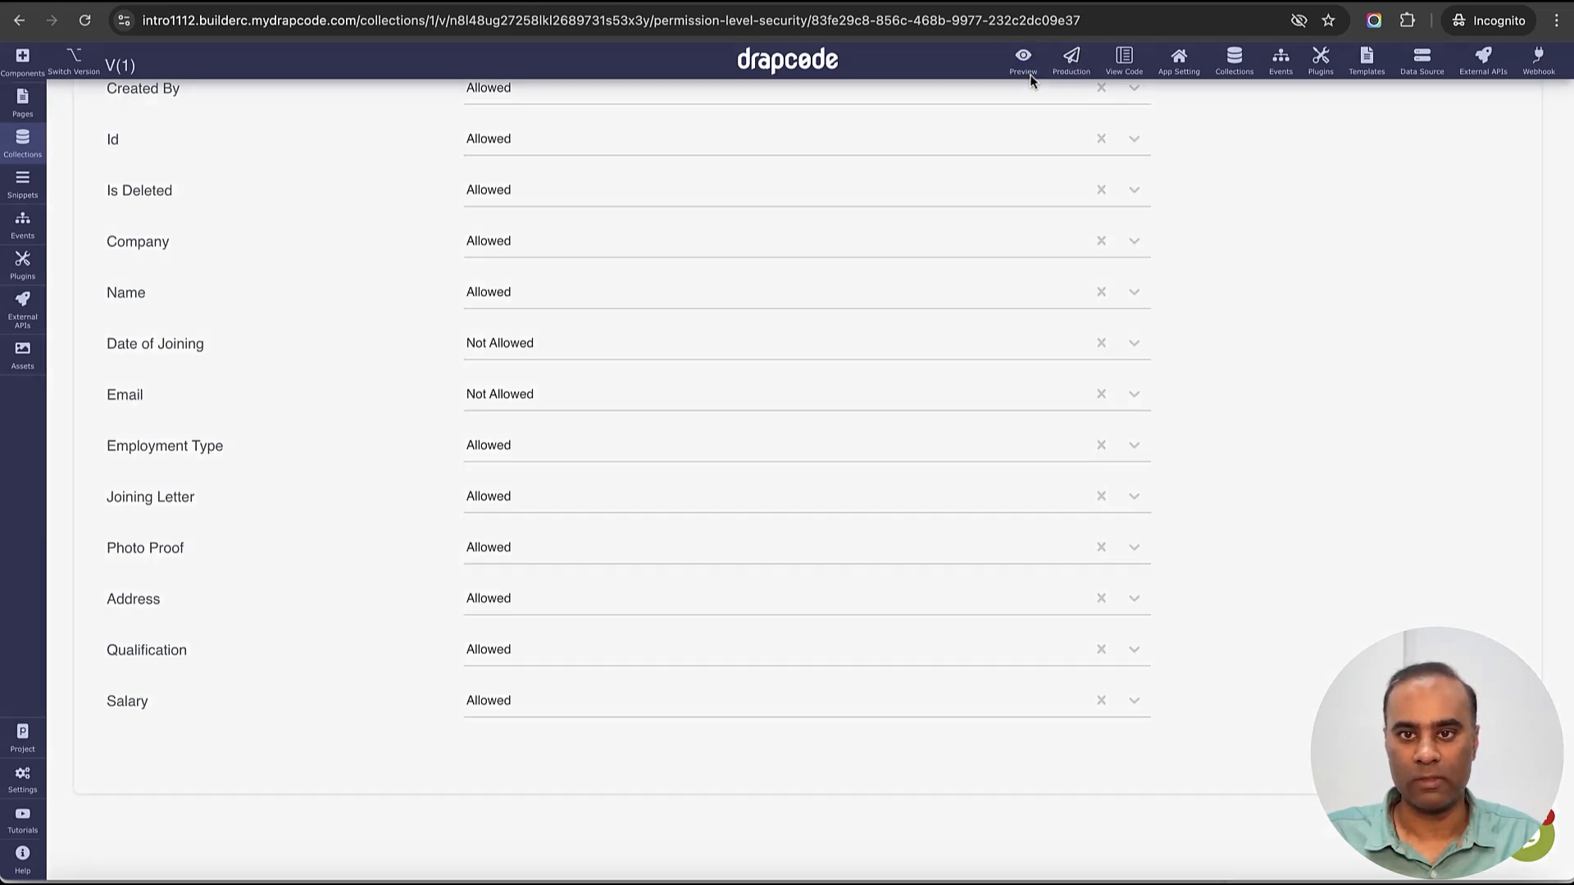
{"action": "left_click", "coordinate": [1063, 335]}
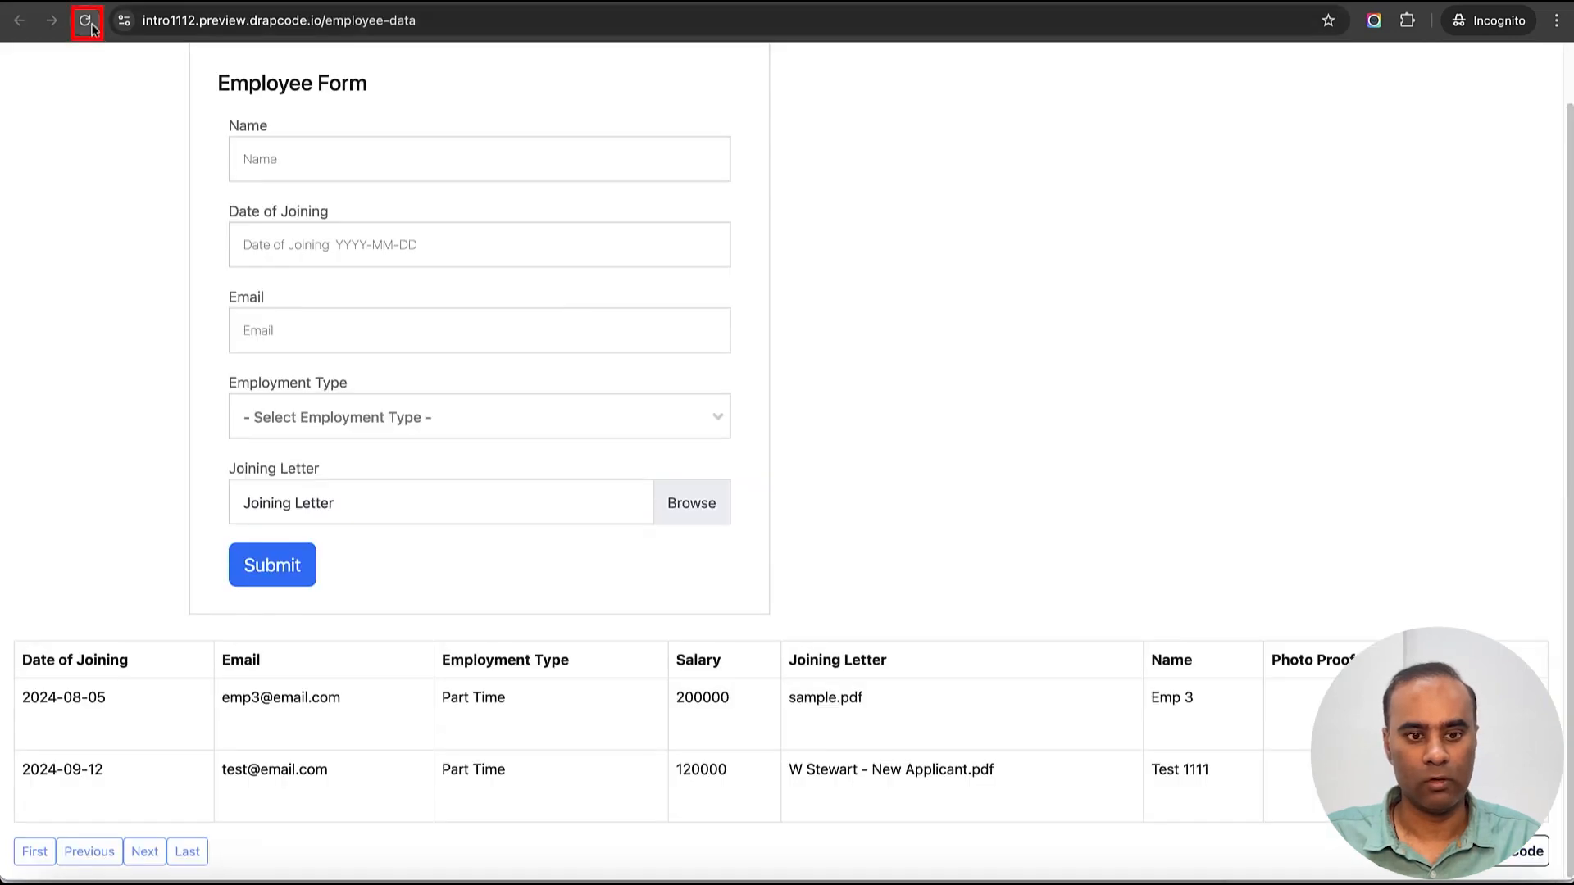
{"action": "left_click", "coordinate": [90, 25]}
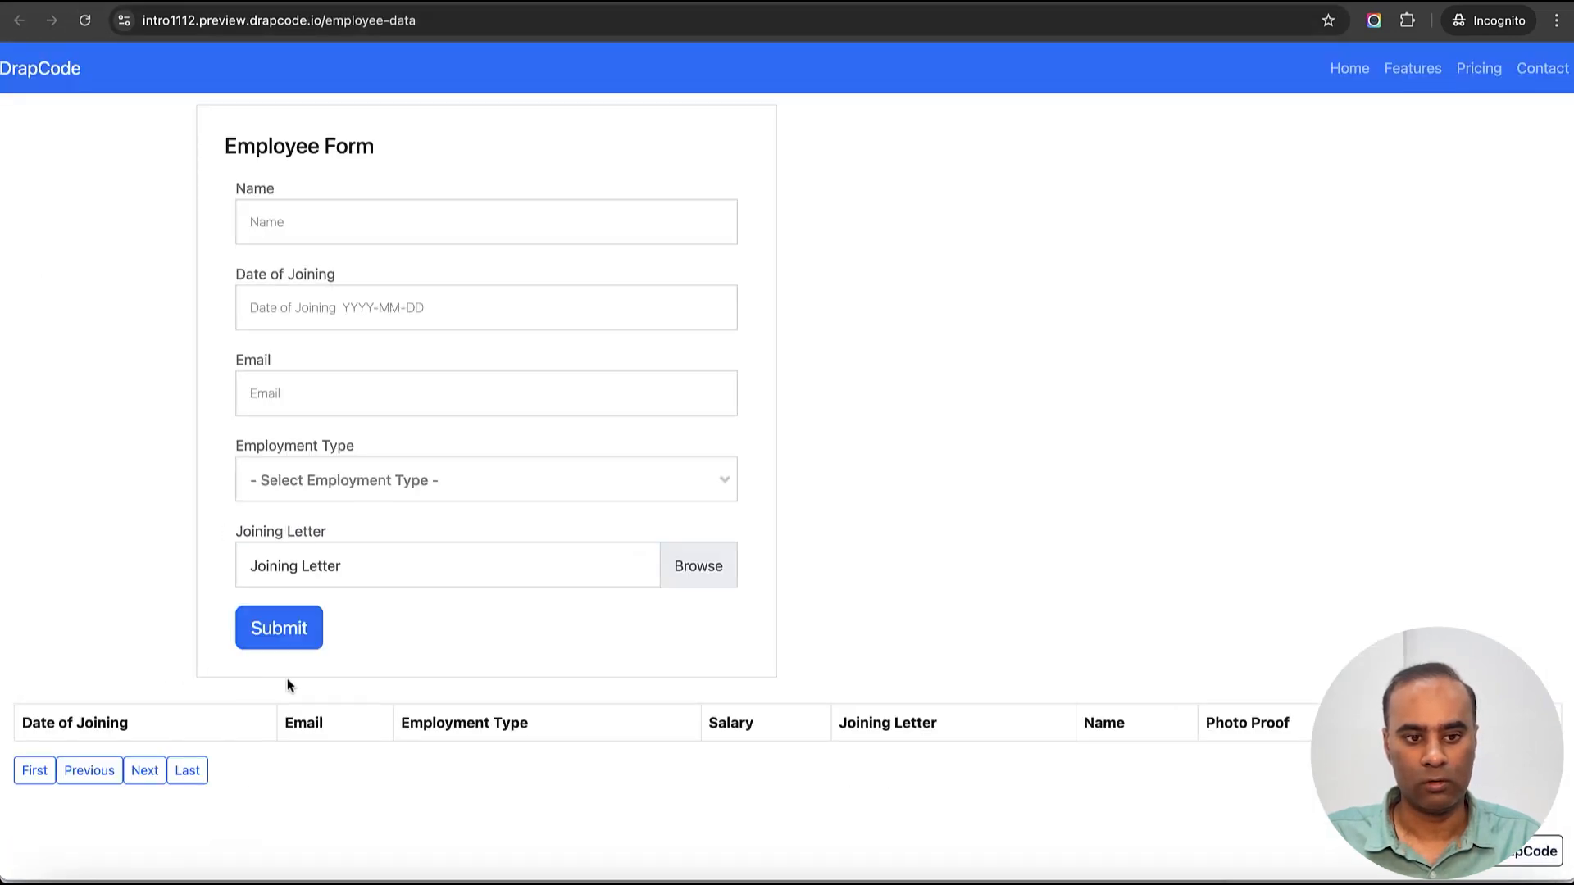
{"action": "scroll", "coordinate": [287, 685], "scroll_direction": "down", "scroll_amount": 1}
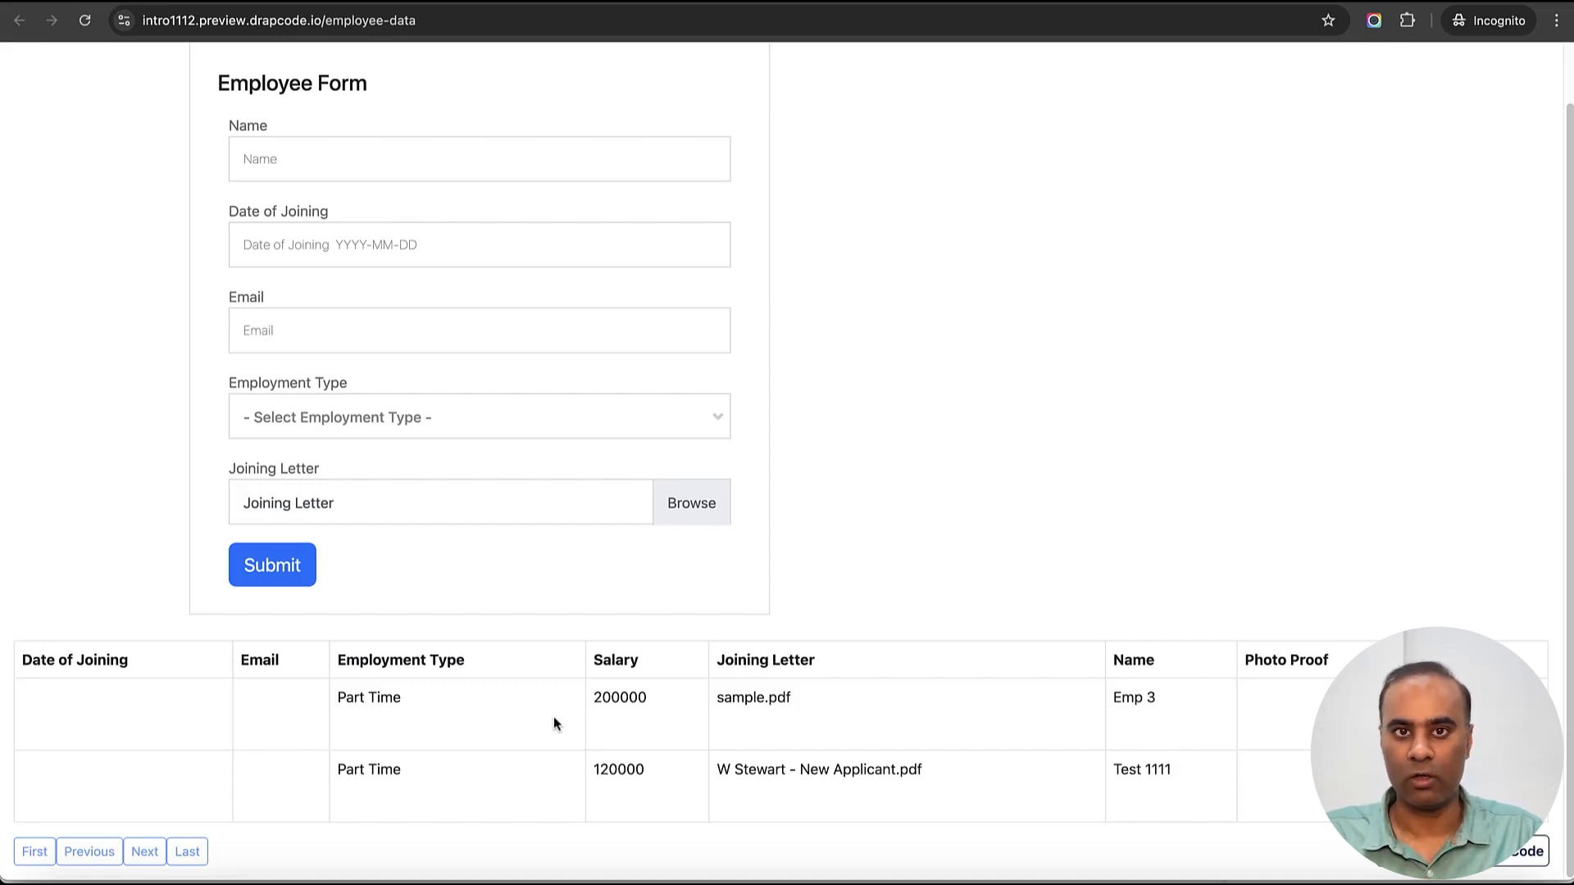
- Open DevTools Network, reload, and view the employee items request's response
{"action": "right_click", "coordinate": [871, 597]}
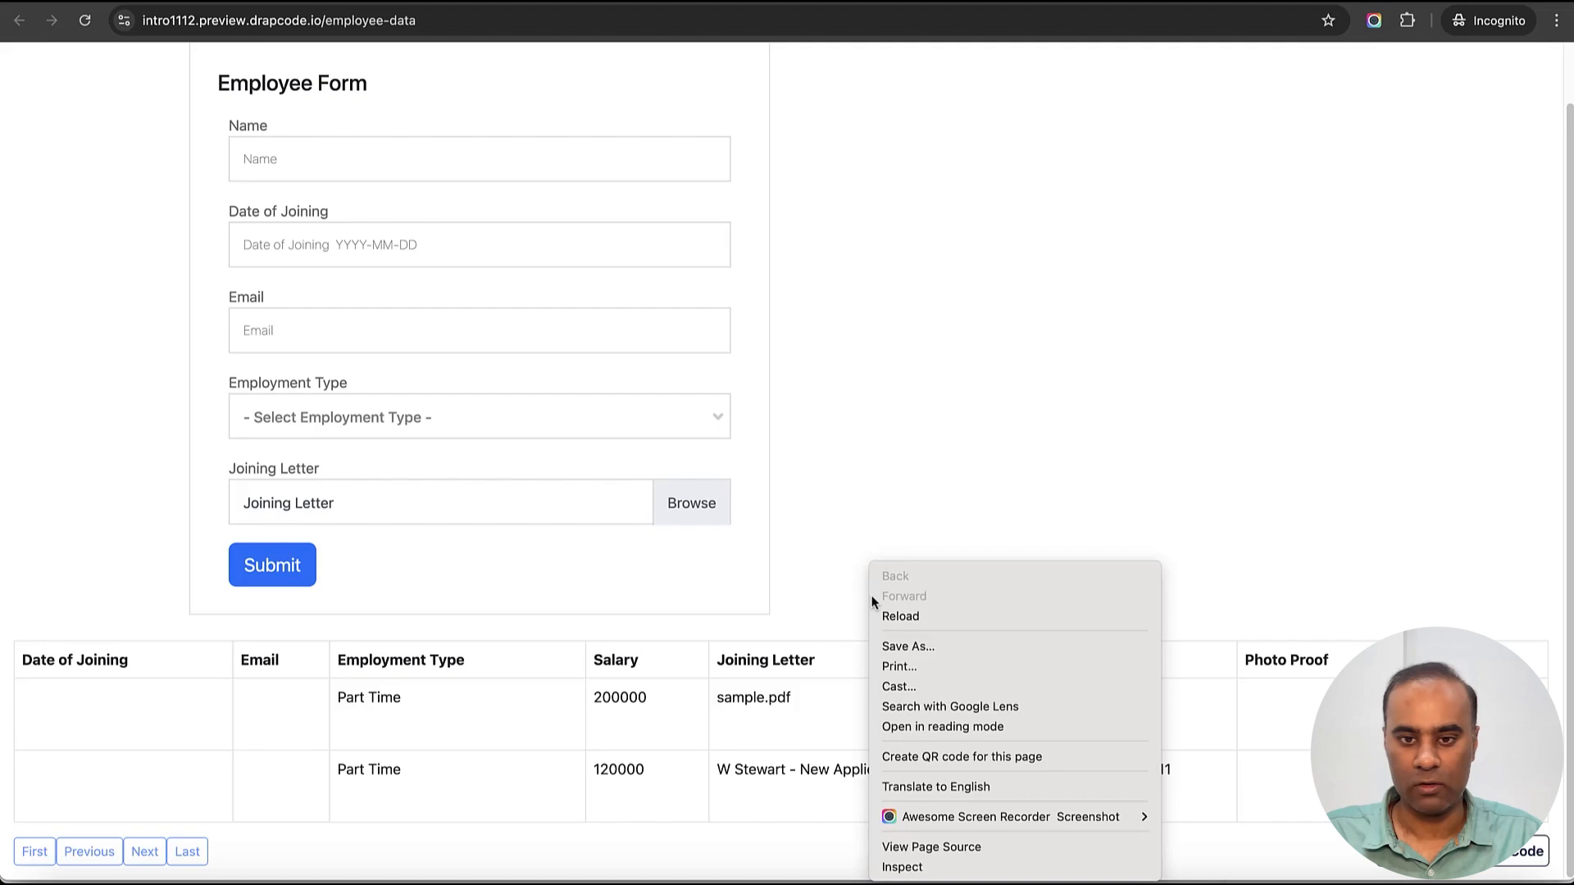
{"action": "left_click", "coordinate": [953, 867]}
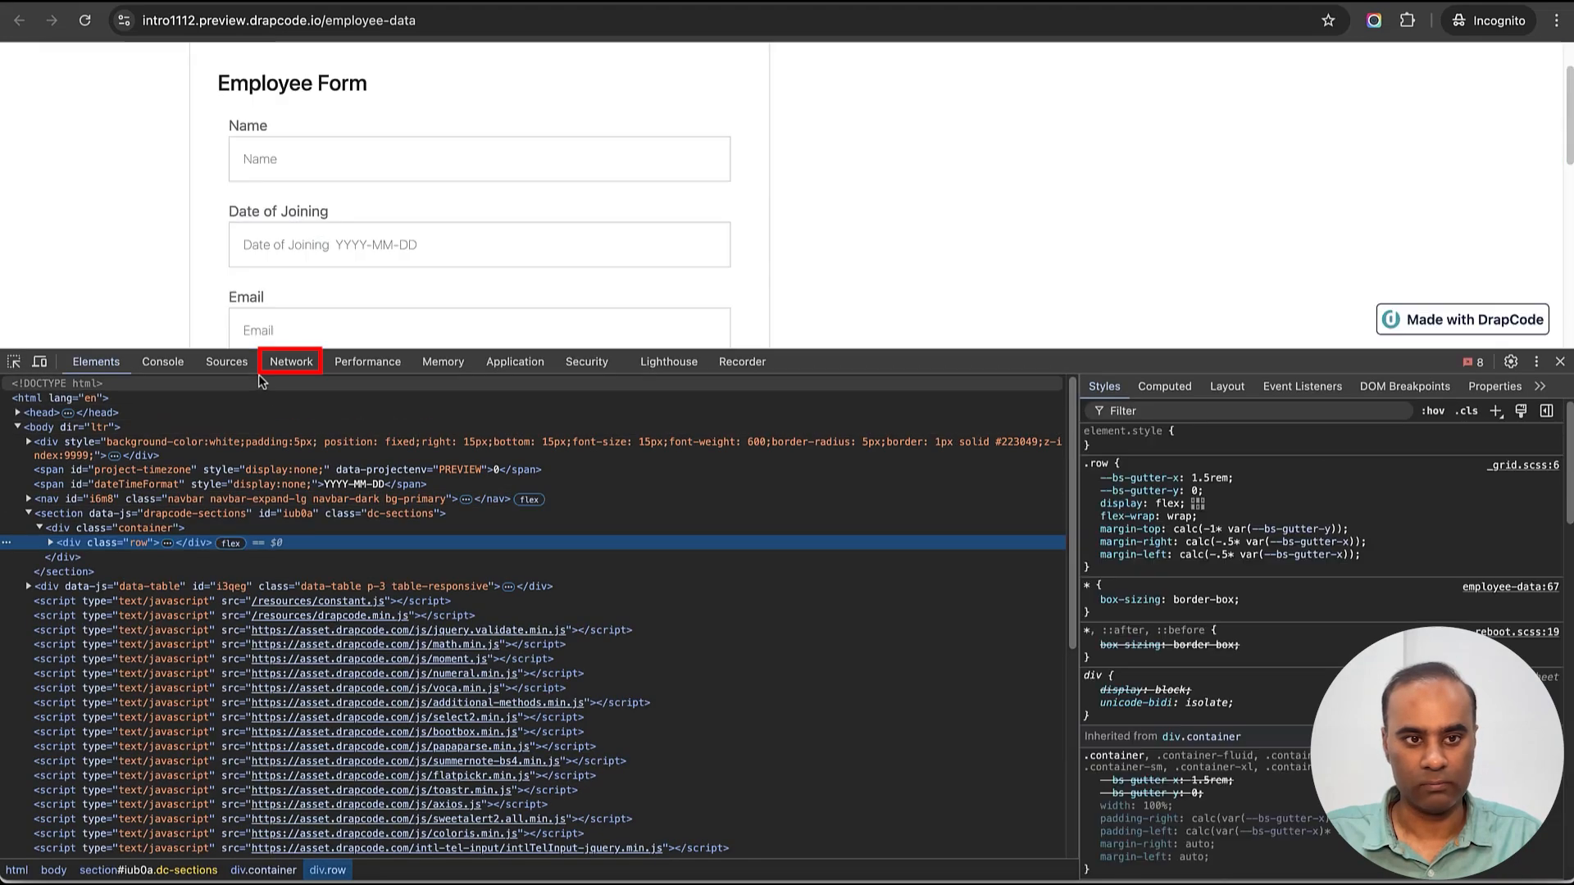
{"action": "left_click", "coordinate": [280, 364]}
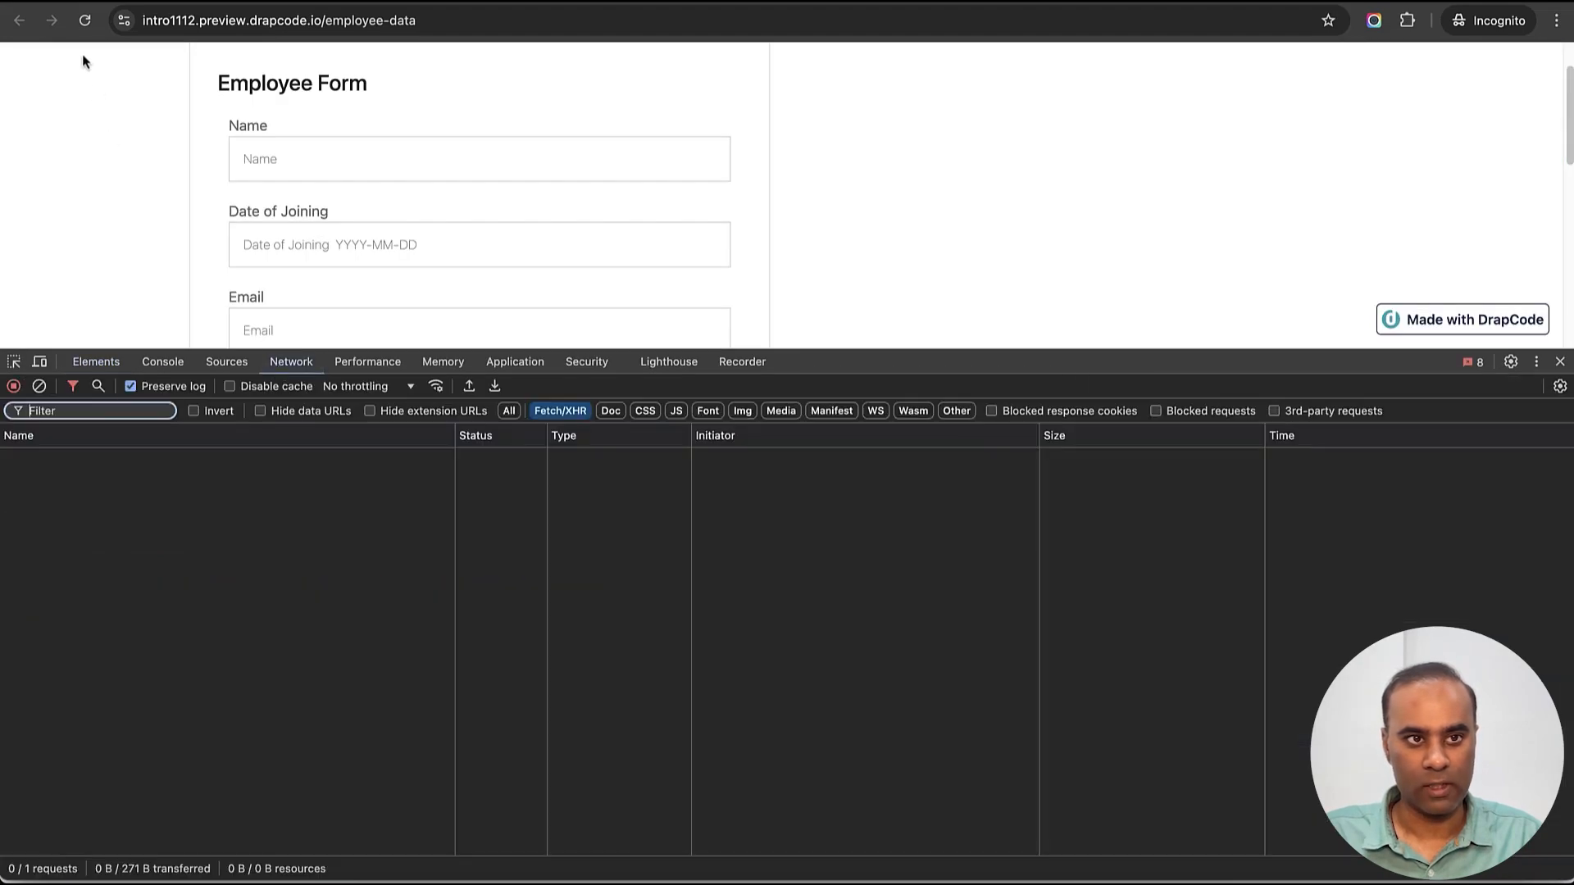
{"action": "left_click", "coordinate": [84, 19]}
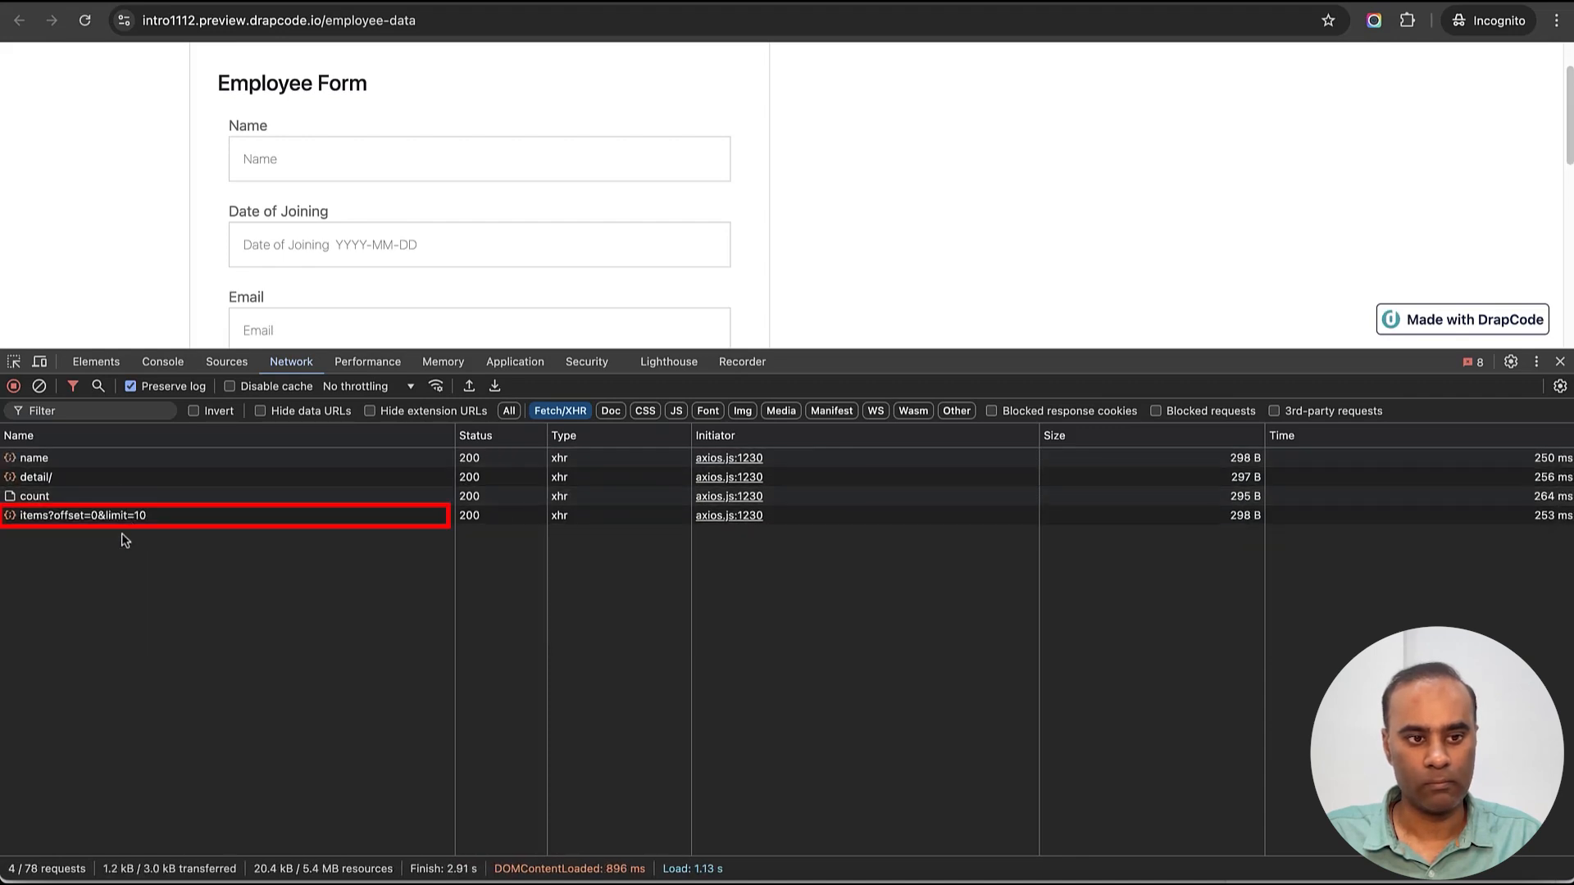
{"action": "left_click", "coordinate": [122, 518]}
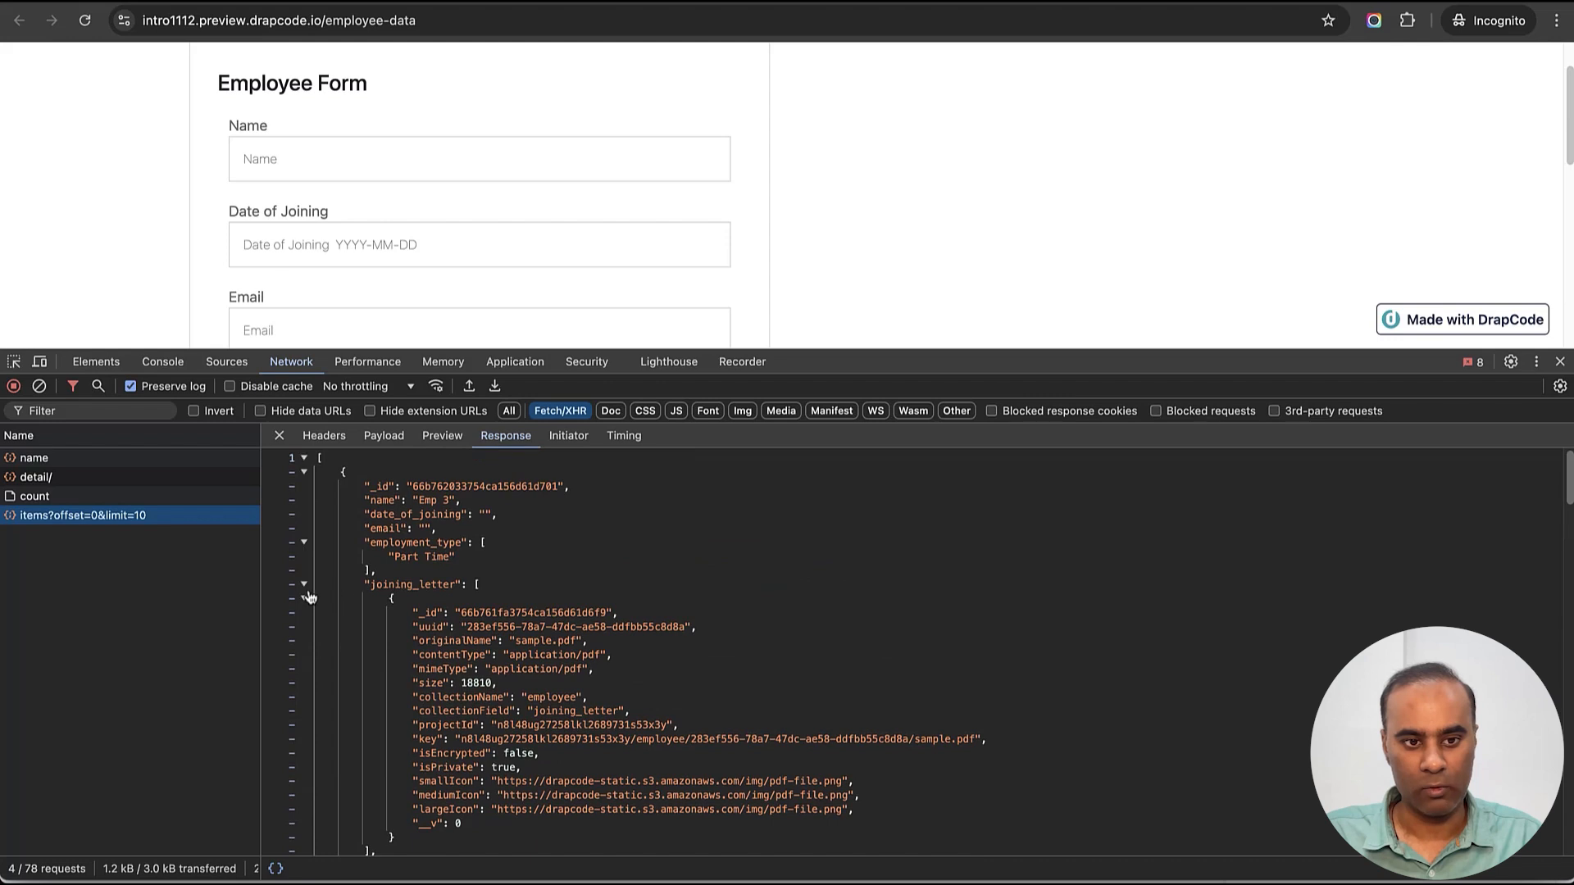
- Collapse joining_letter and createdBy, mark the empty date_of_joining and email lines, and close DevTools
{"action": "left_click", "coordinate": [305, 585]}
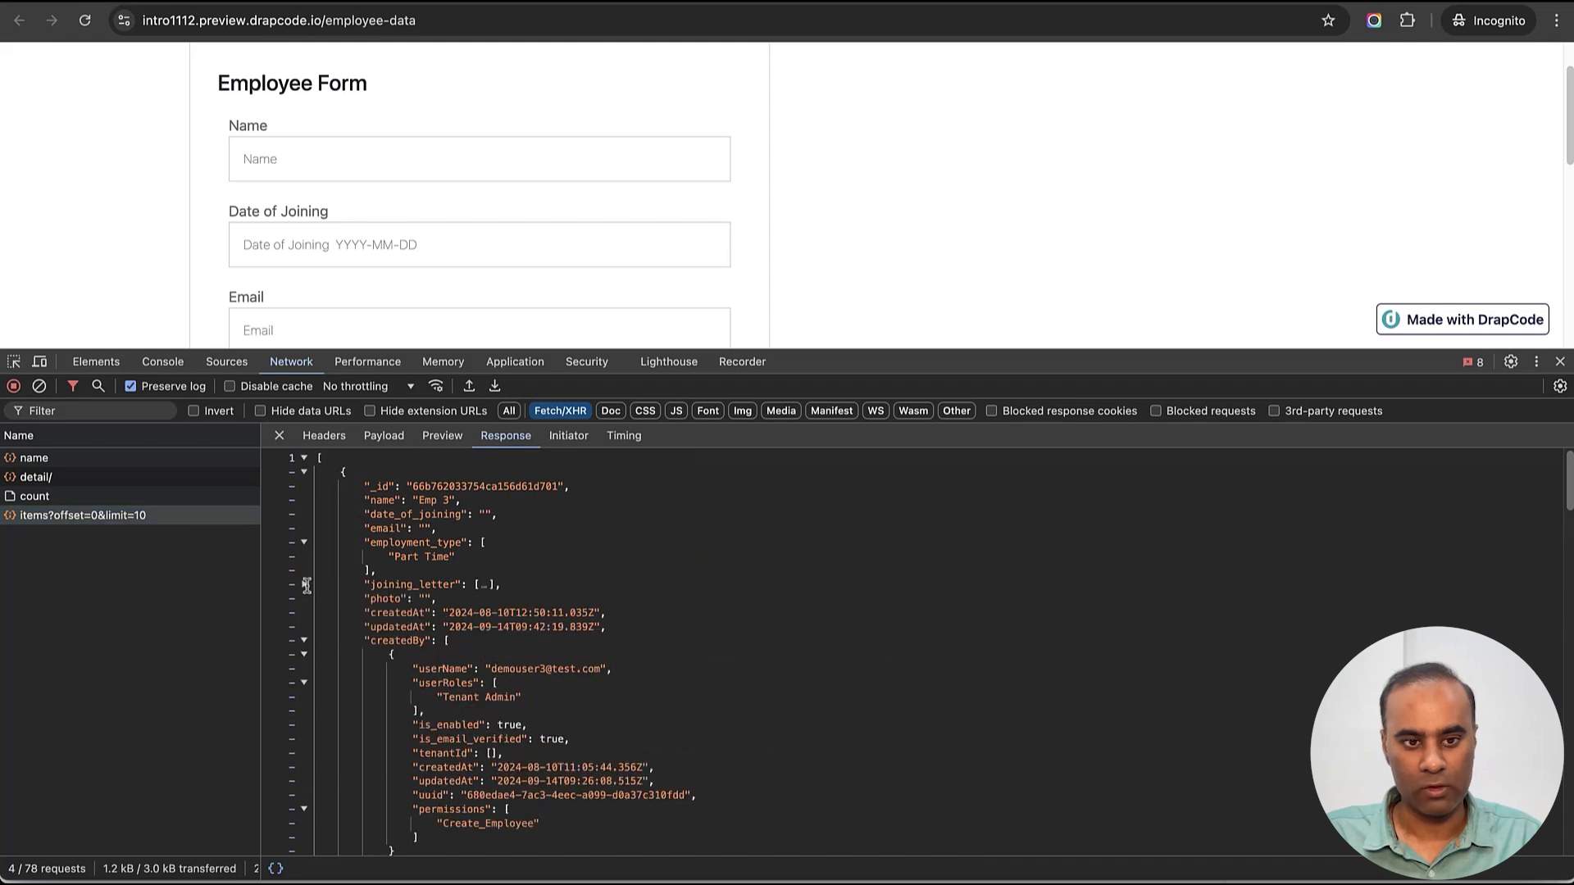
{"action": "left_click", "coordinate": [304, 642]}
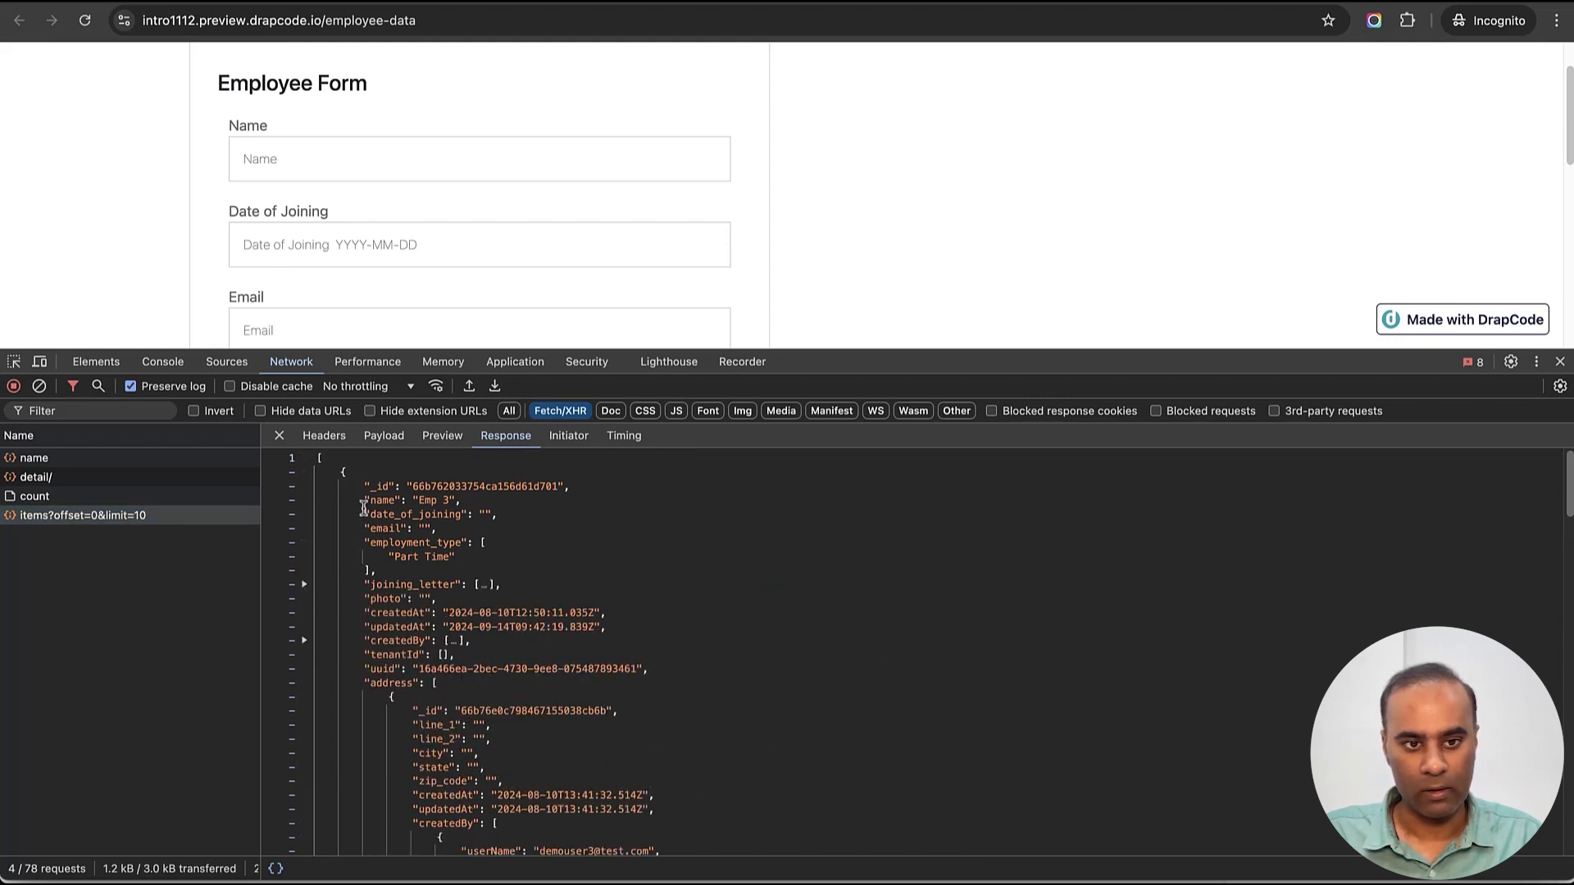
{"action": "left_click_drag", "start_coordinate": [364, 501], "coordinate": [461, 501]}
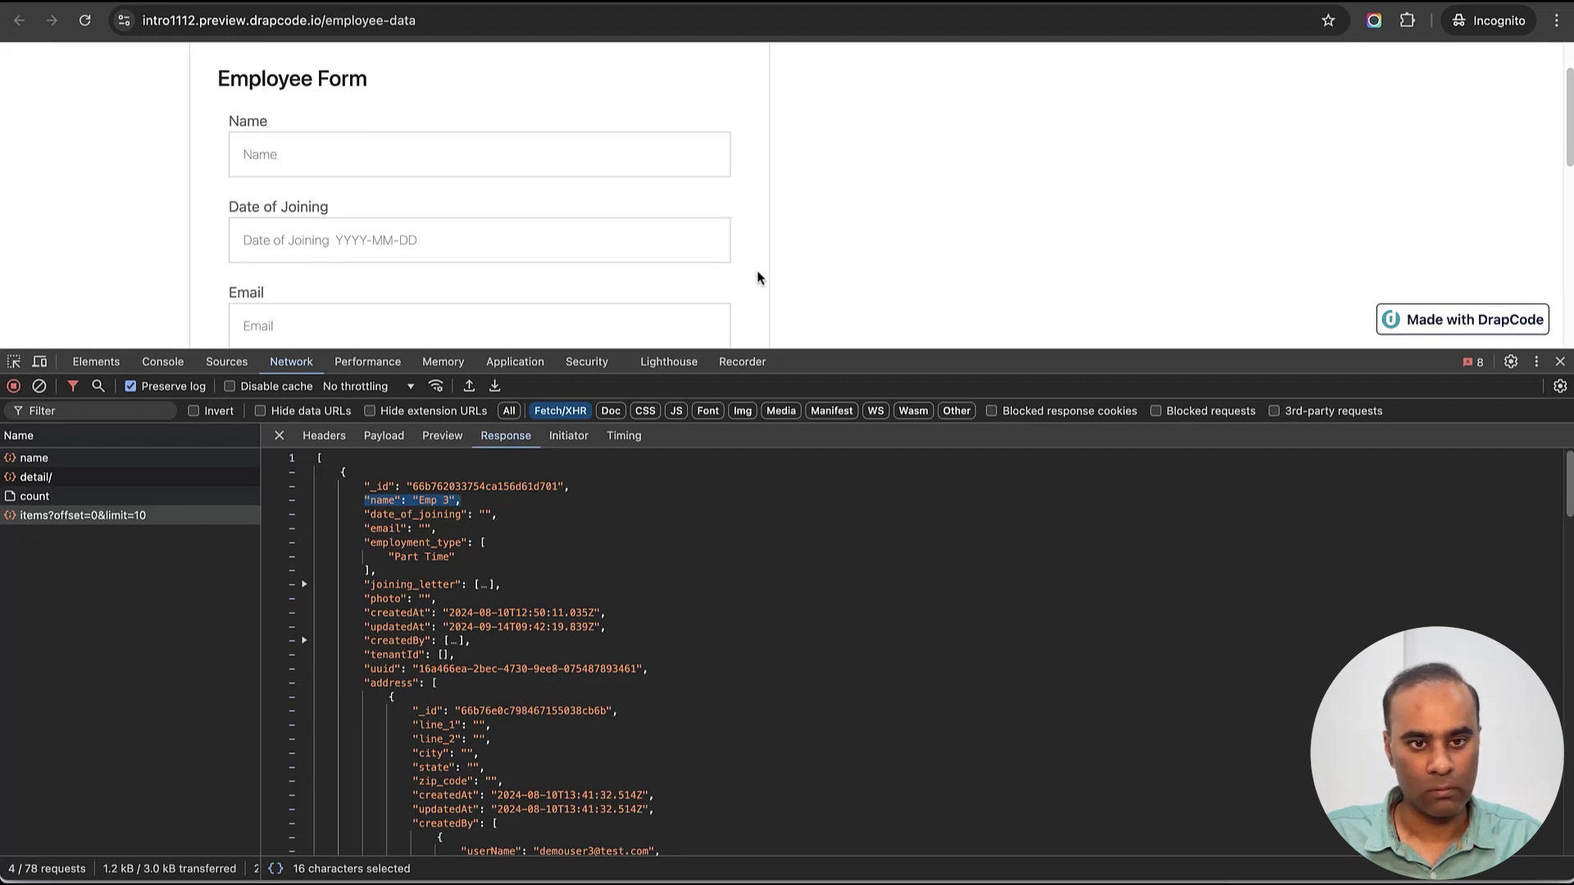
{"action": "scroll", "coordinate": [757, 278], "scroll_direction": "down", "scroll_amount": 10}
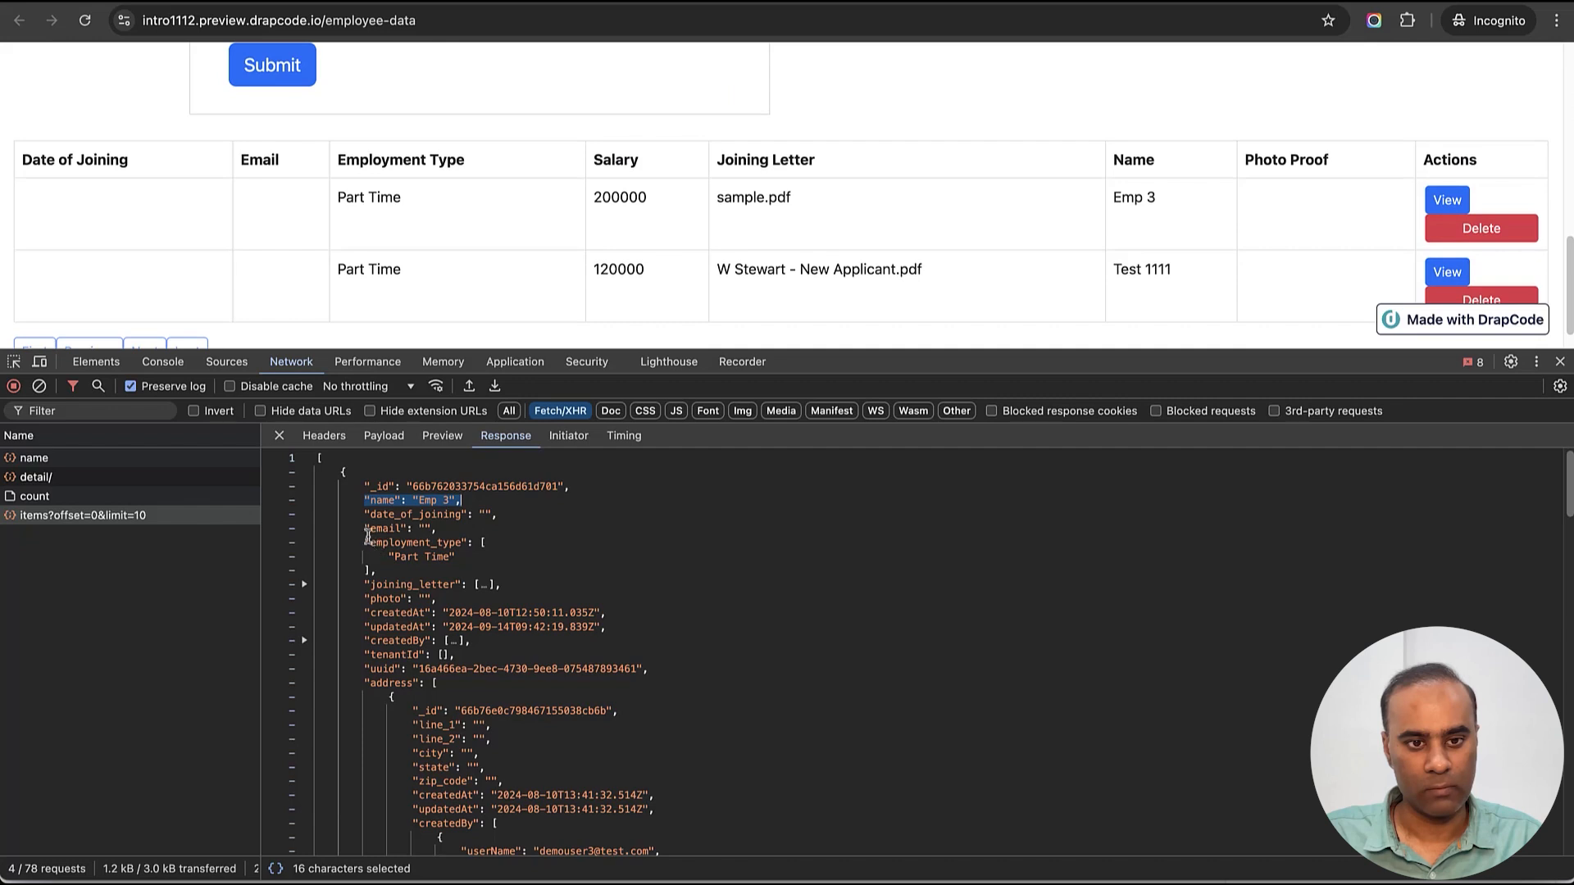
{"action": "left_click_drag", "start_coordinate": [359, 528], "coordinate": [518, 525]}
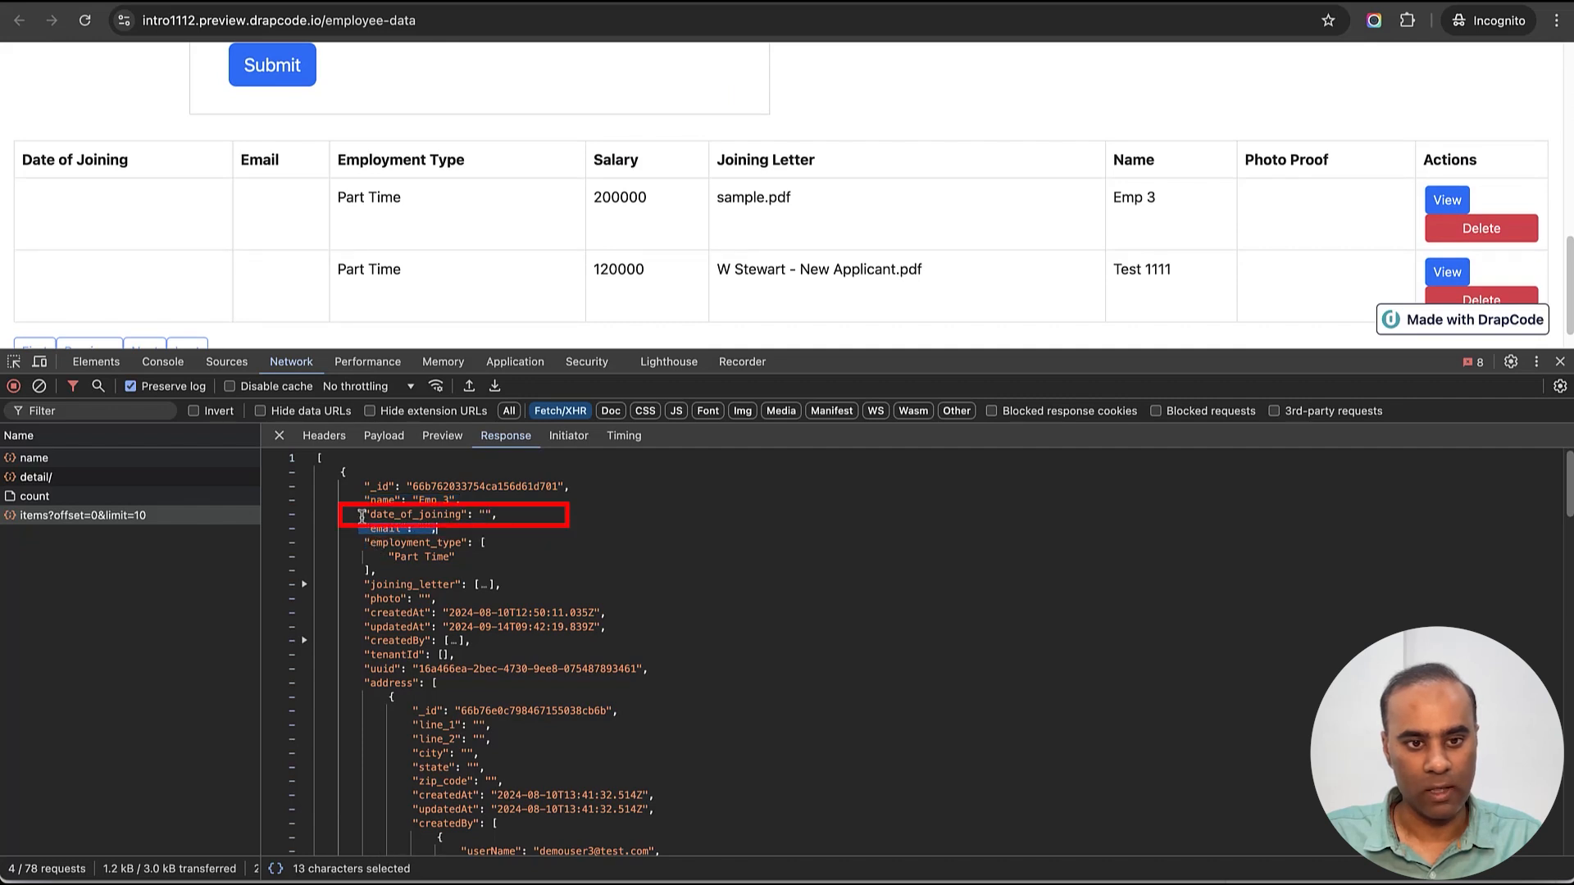
{"action": "left_click_drag", "start_coordinate": [365, 514], "coordinate": [575, 532]}
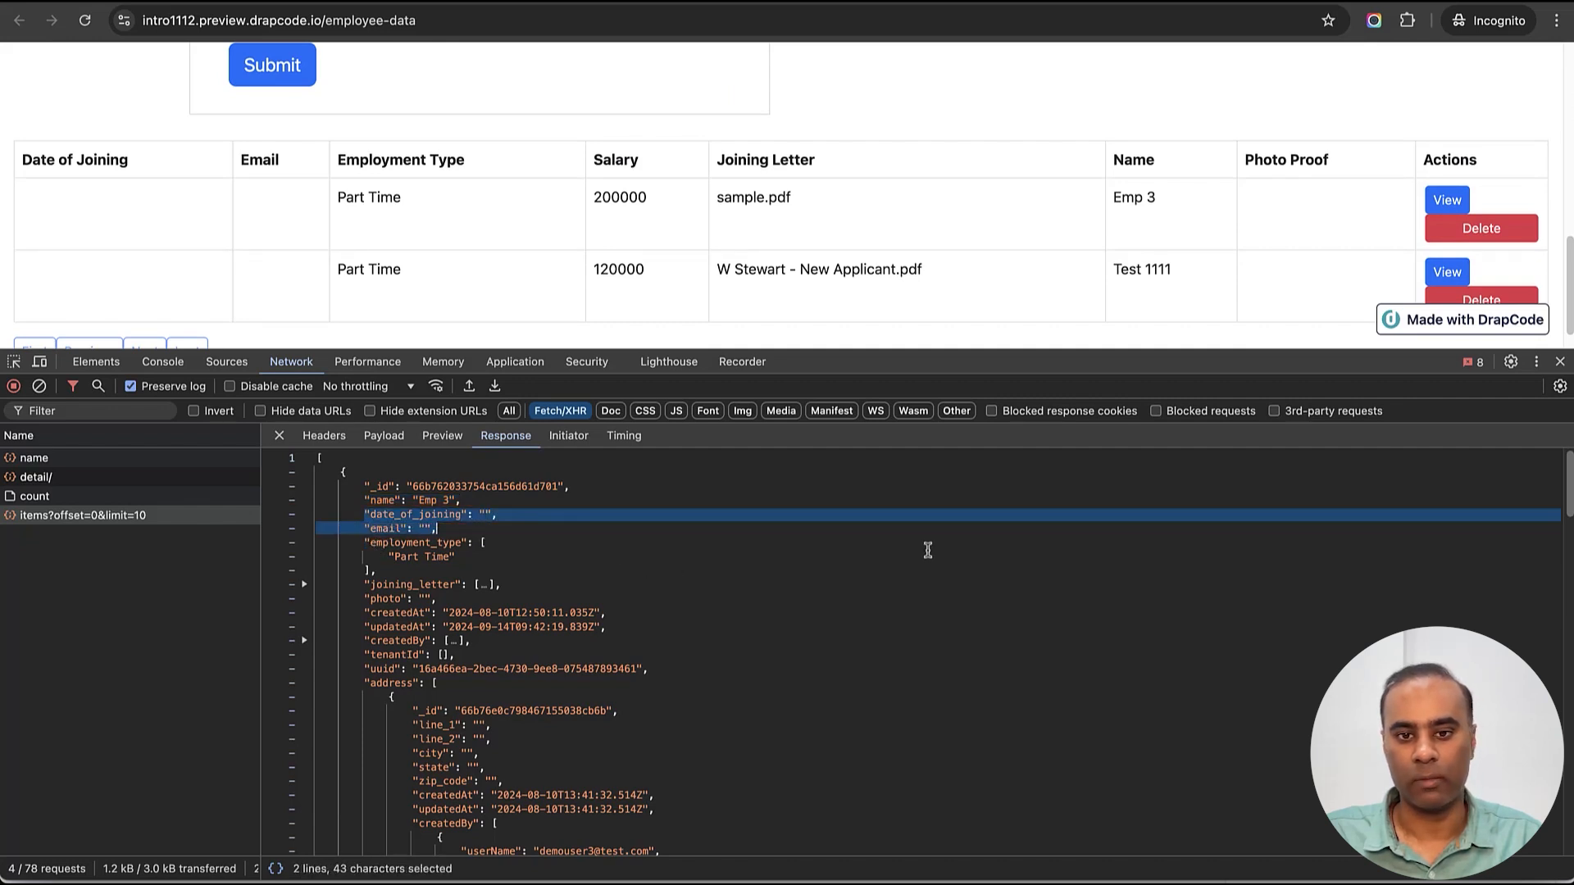
{"action": "left_click", "coordinate": [1558, 363]}
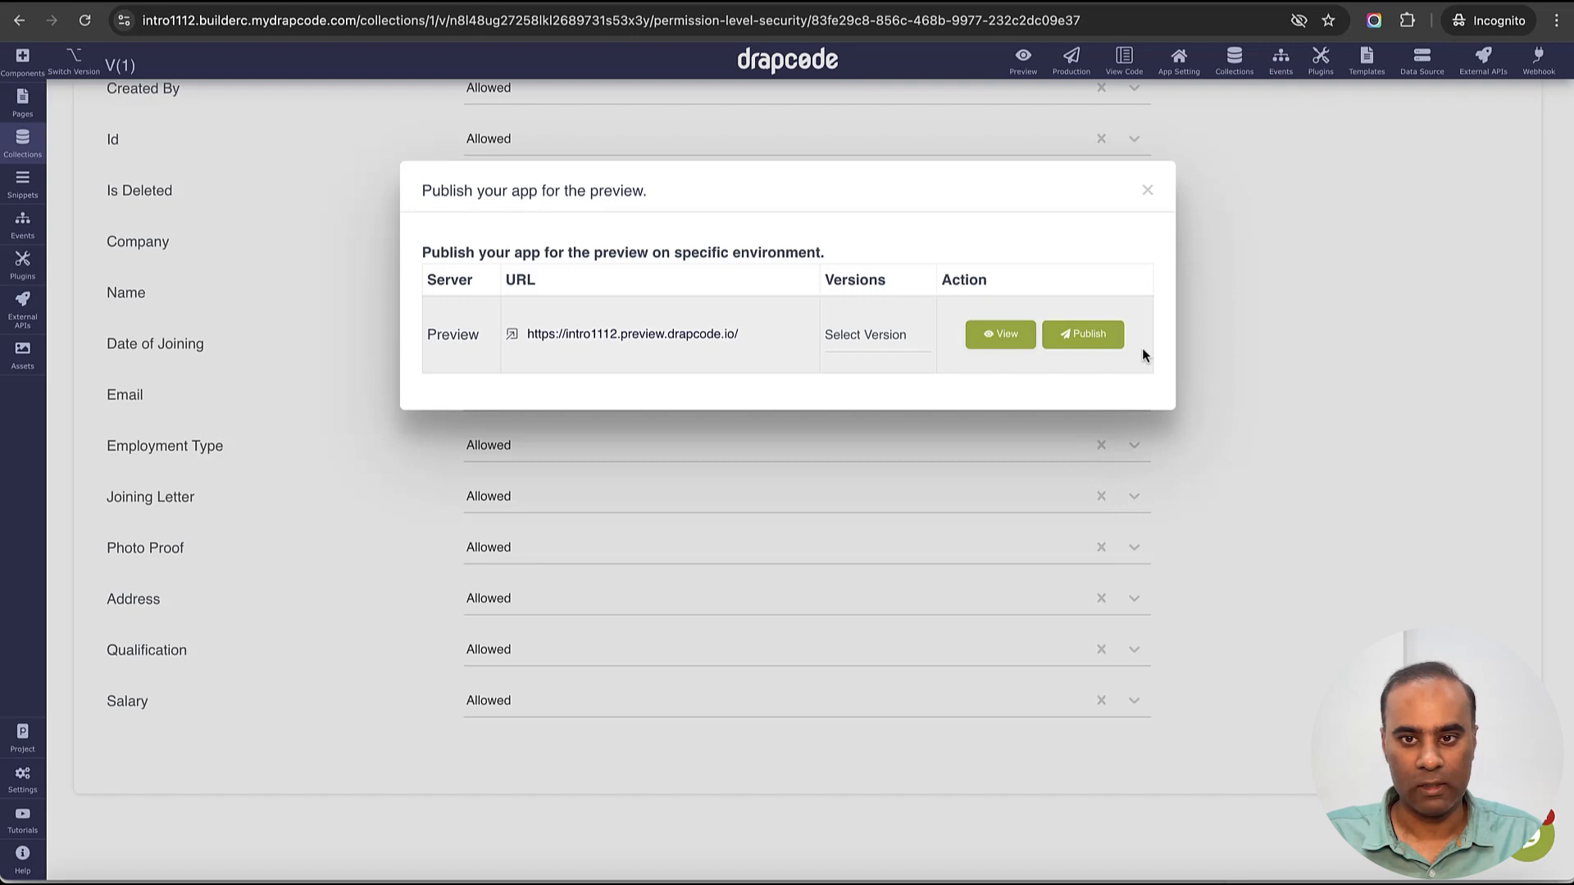
- Close the publish dialog and set the Salary field's access to Restricted
{"action": "left_click", "coordinate": [1146, 191]}
{"action": "left_click", "coordinate": [597, 698]}
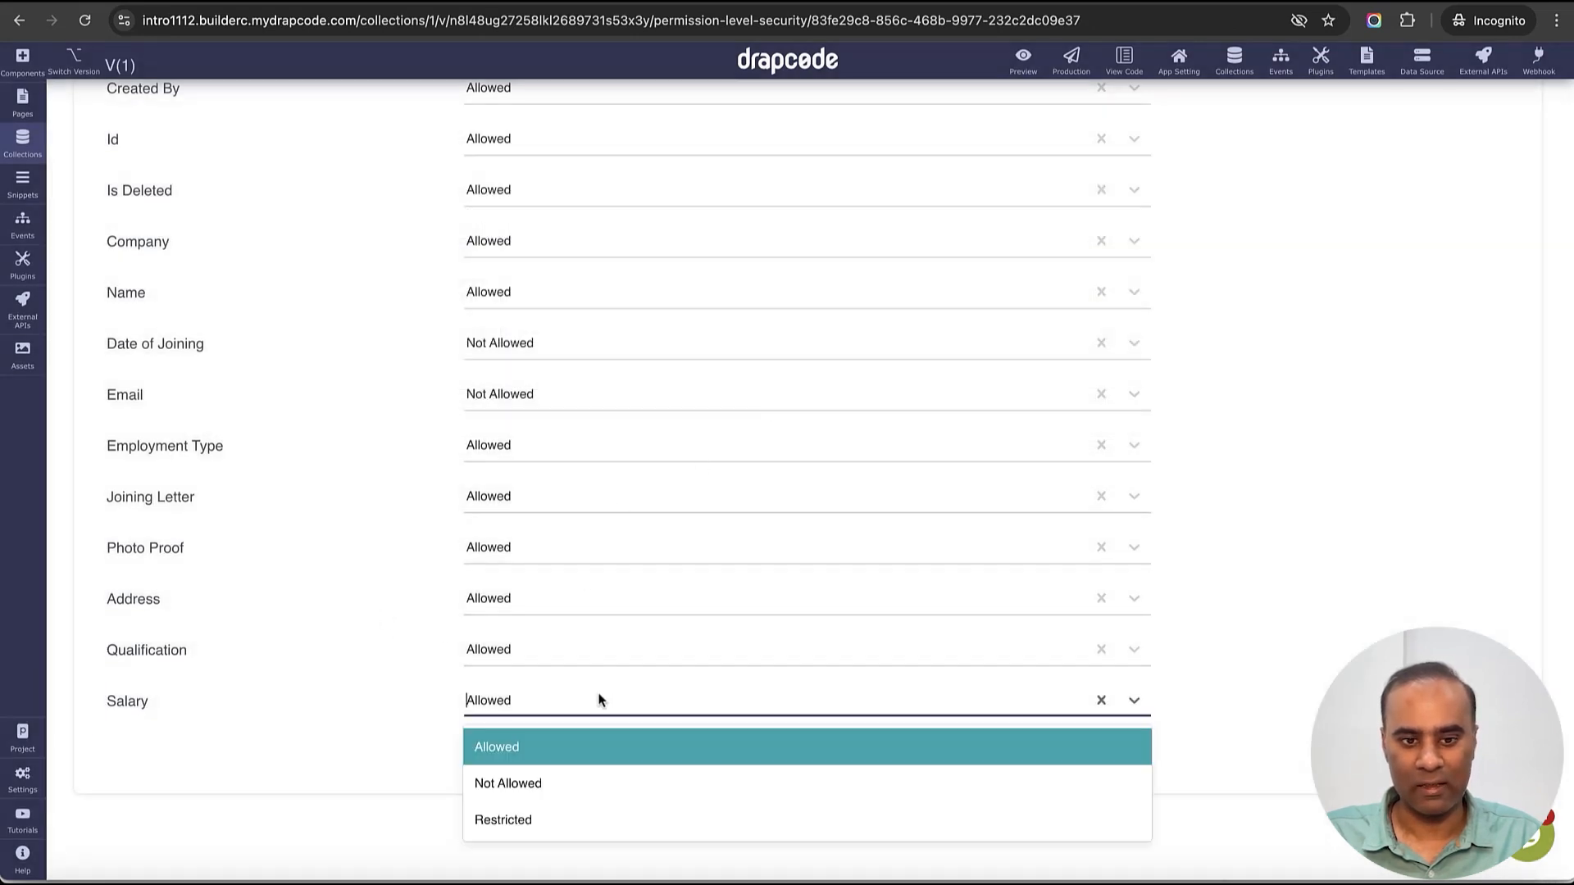
{"action": "left_click", "coordinate": [575, 823]}
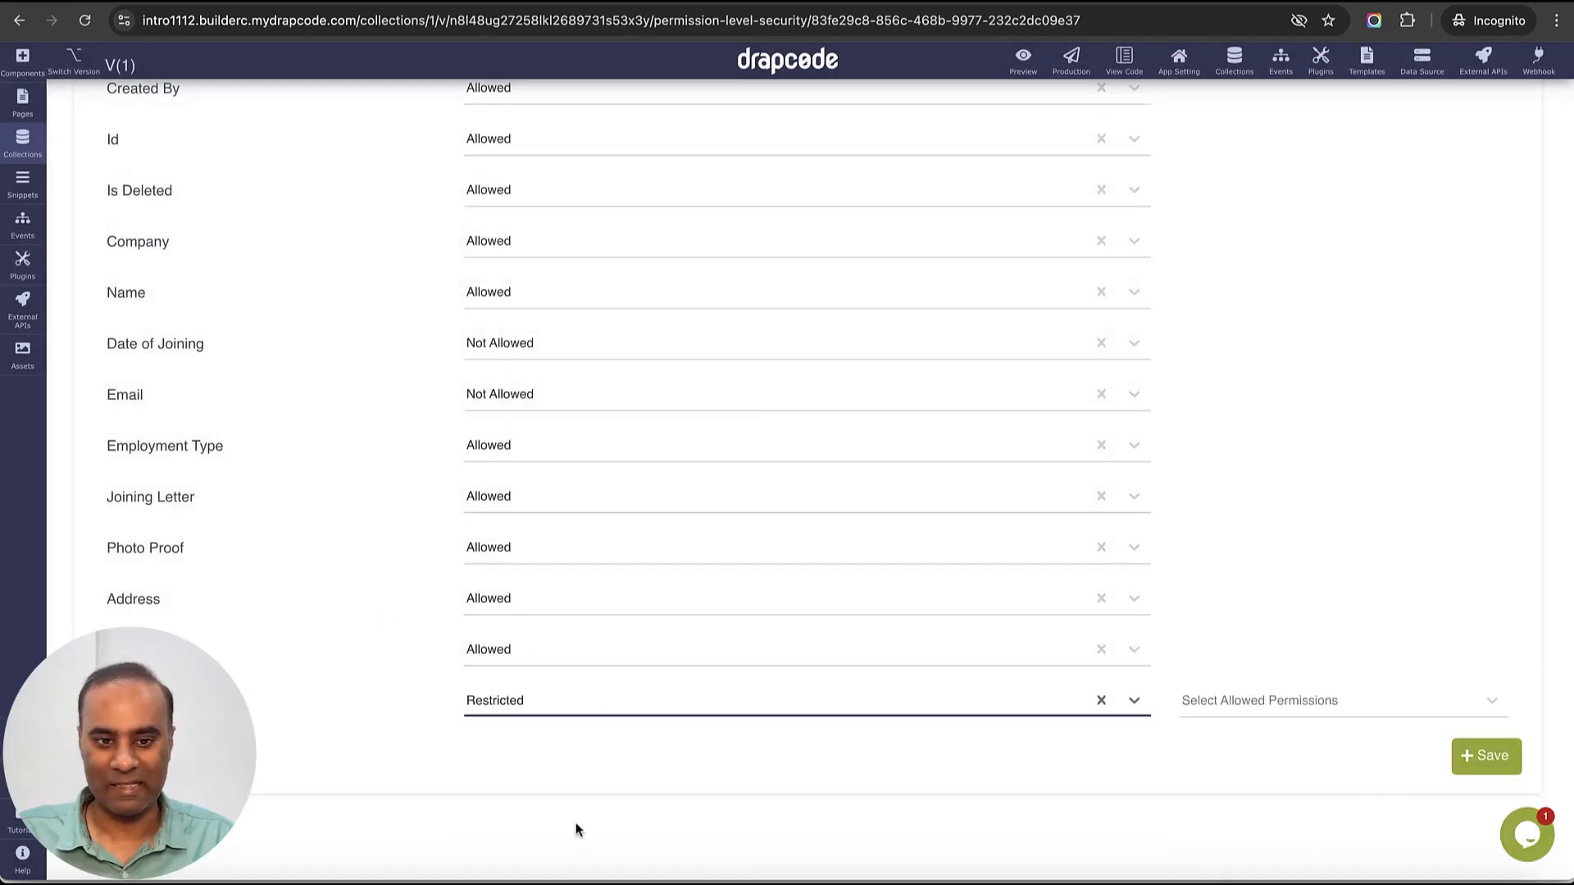
- Check Salary's allowed permissions (Delete_Employee, Create_Employee) without choosing one, then open the collections list
{"action": "left_click", "coordinate": [1256, 699]}
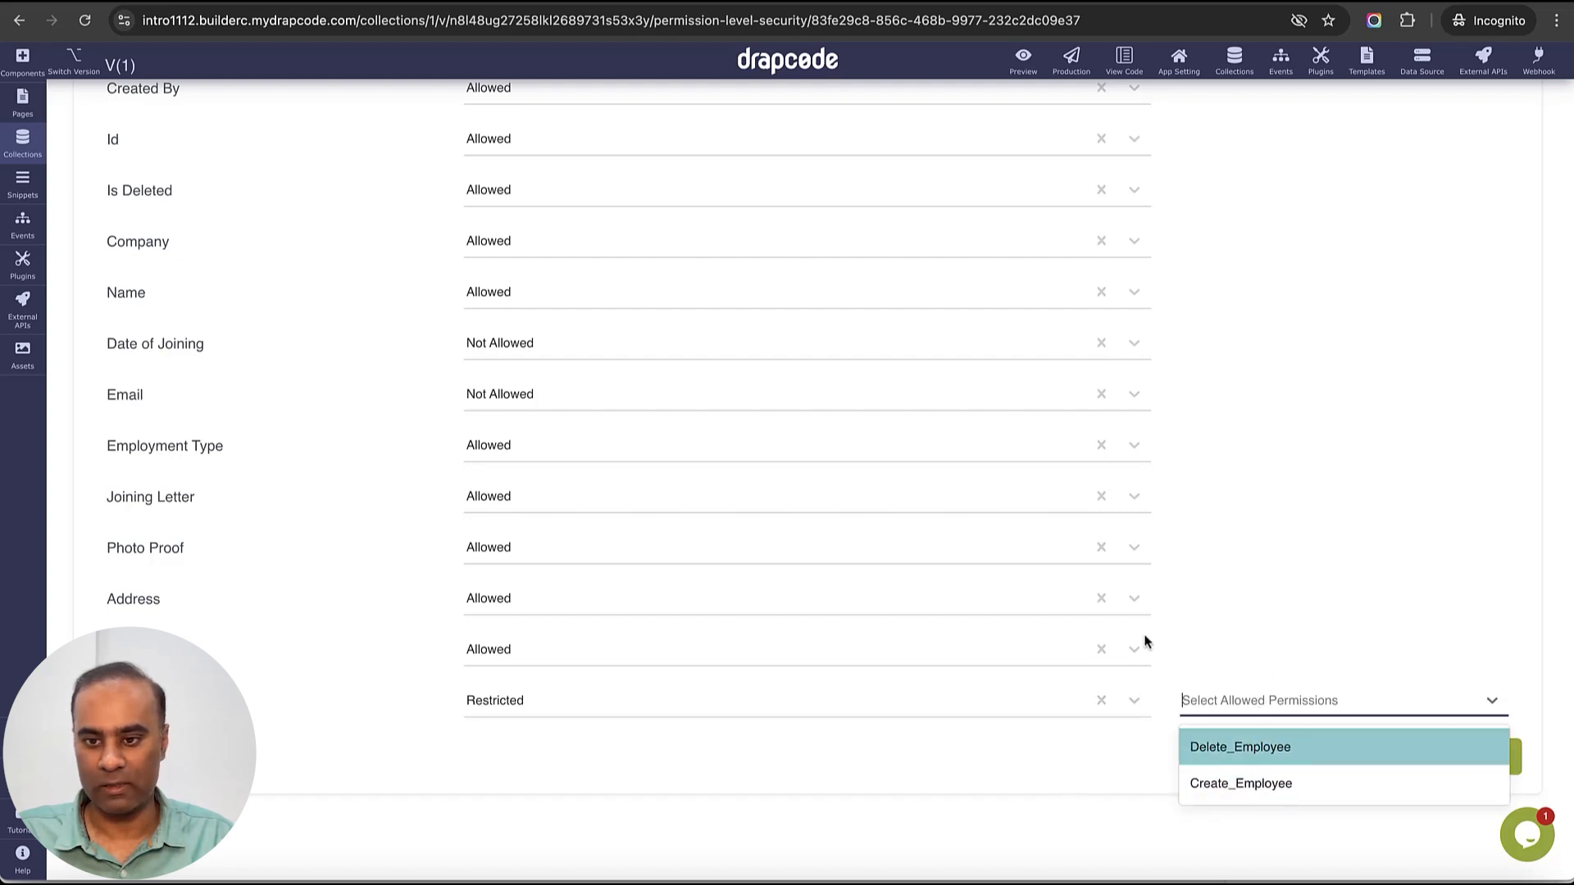
{"action": "left_click", "coordinate": [1451, 620]}
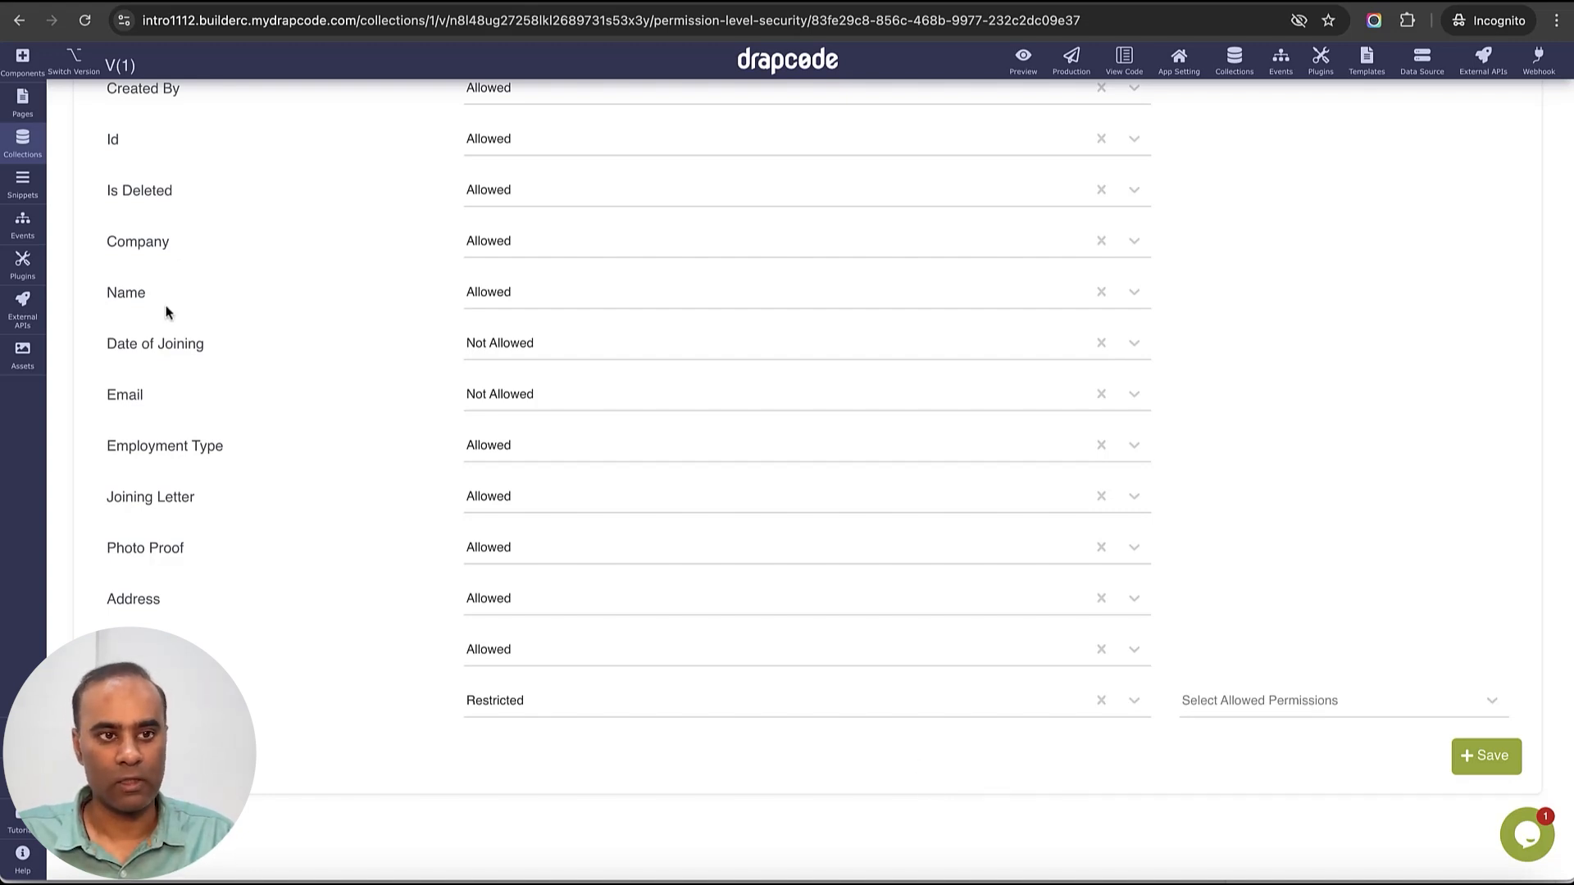
{"action": "left_click", "coordinate": [1277, 719]}
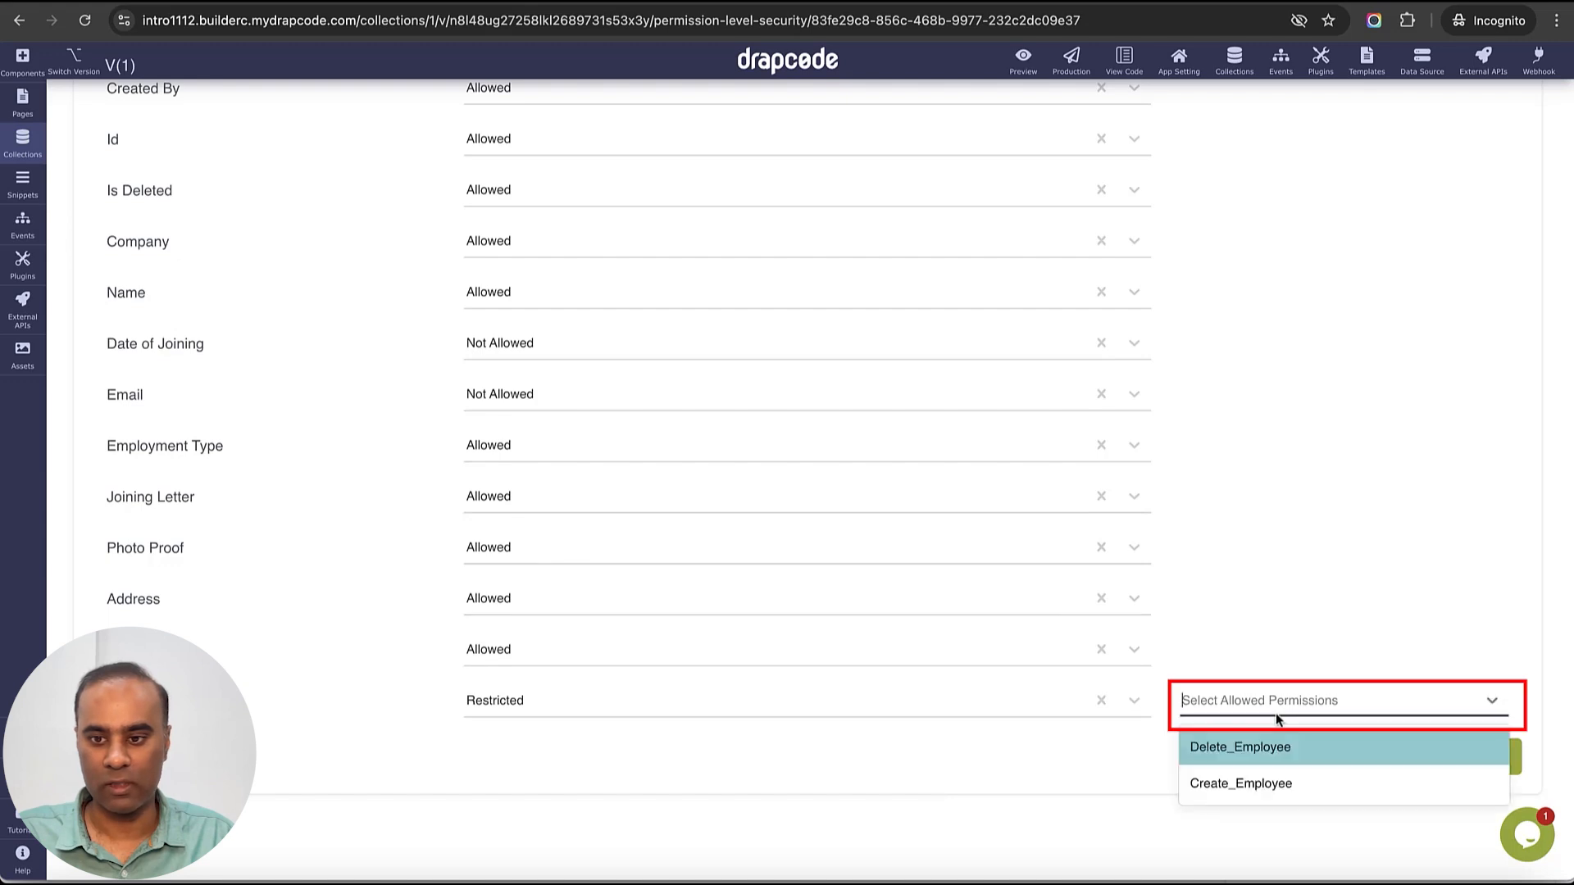
{"action": "left_click", "coordinate": [1086, 781]}
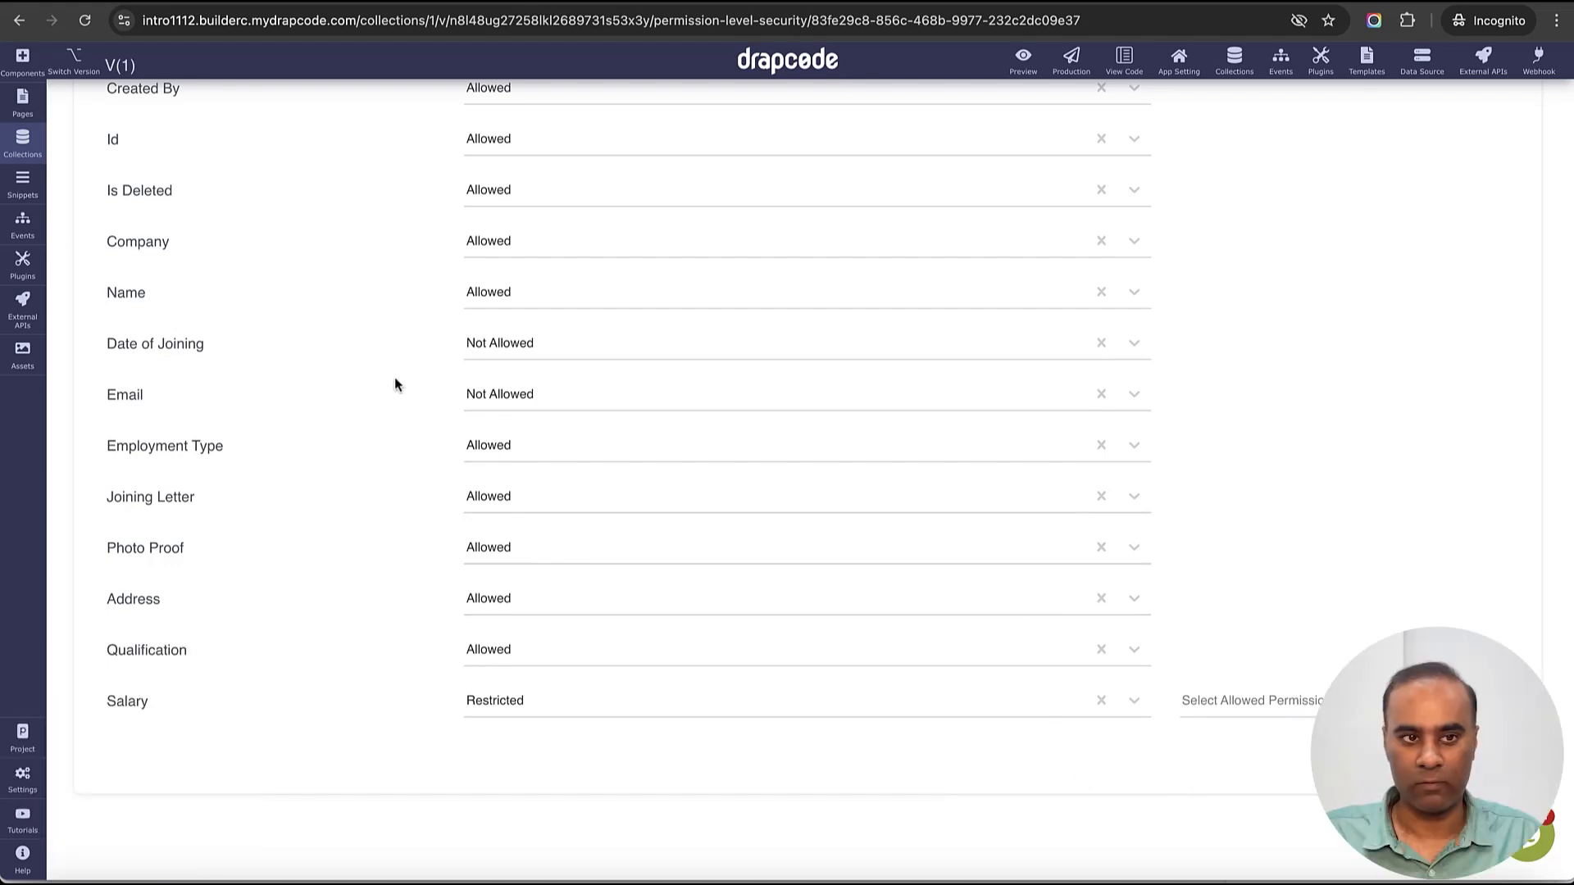
{"action": "left_click", "coordinate": [23, 143]}
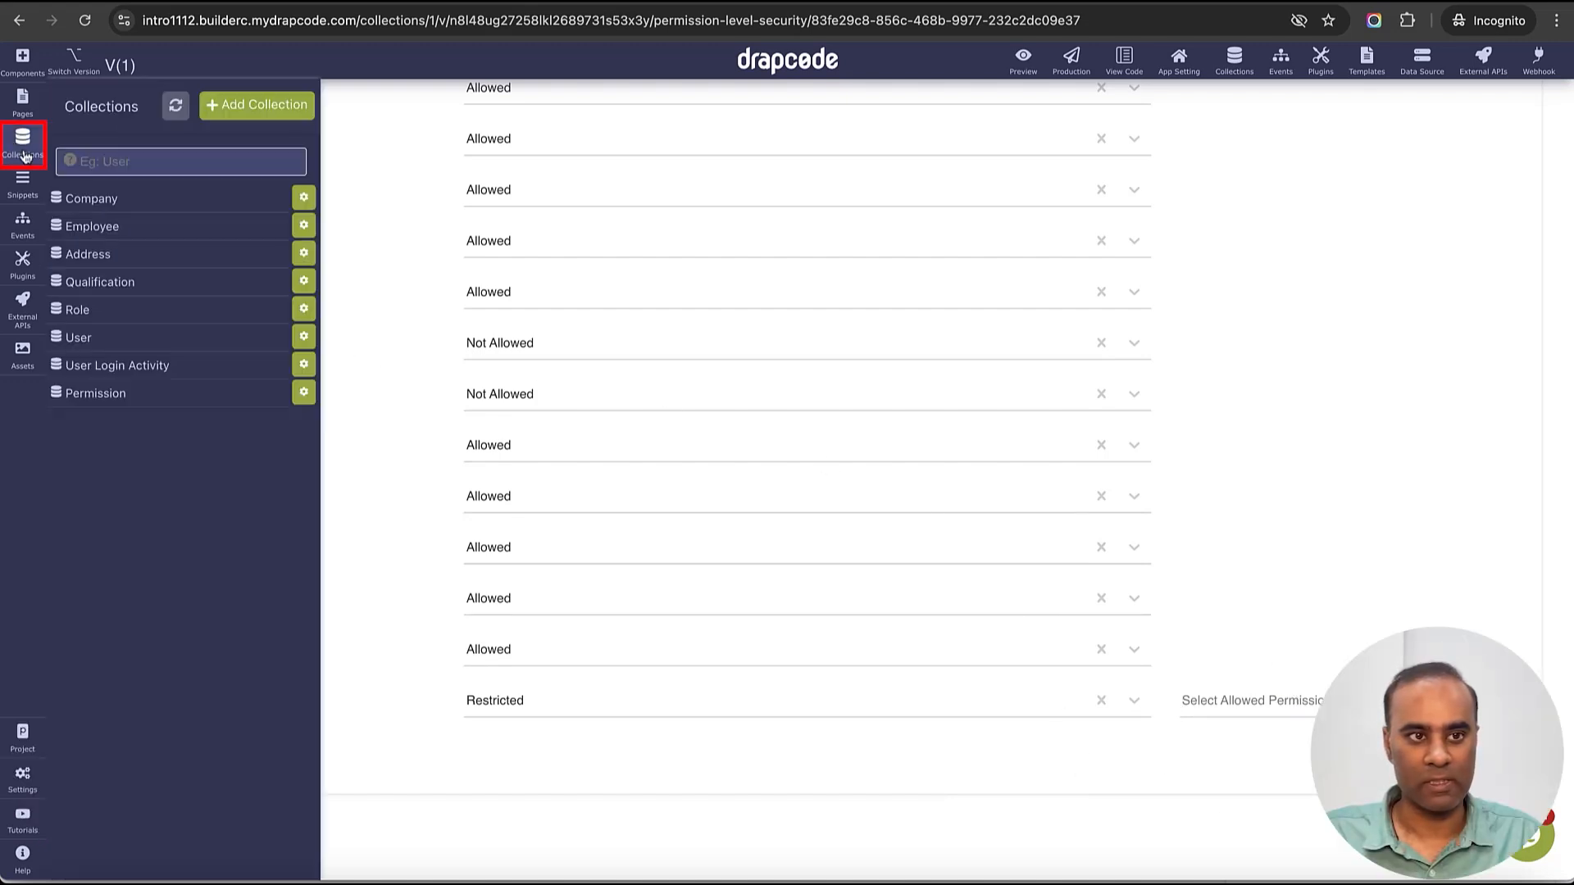
- Create and save a new permission named Employee_Salary in the Permission collection
{"action": "left_click", "coordinate": [146, 397]}
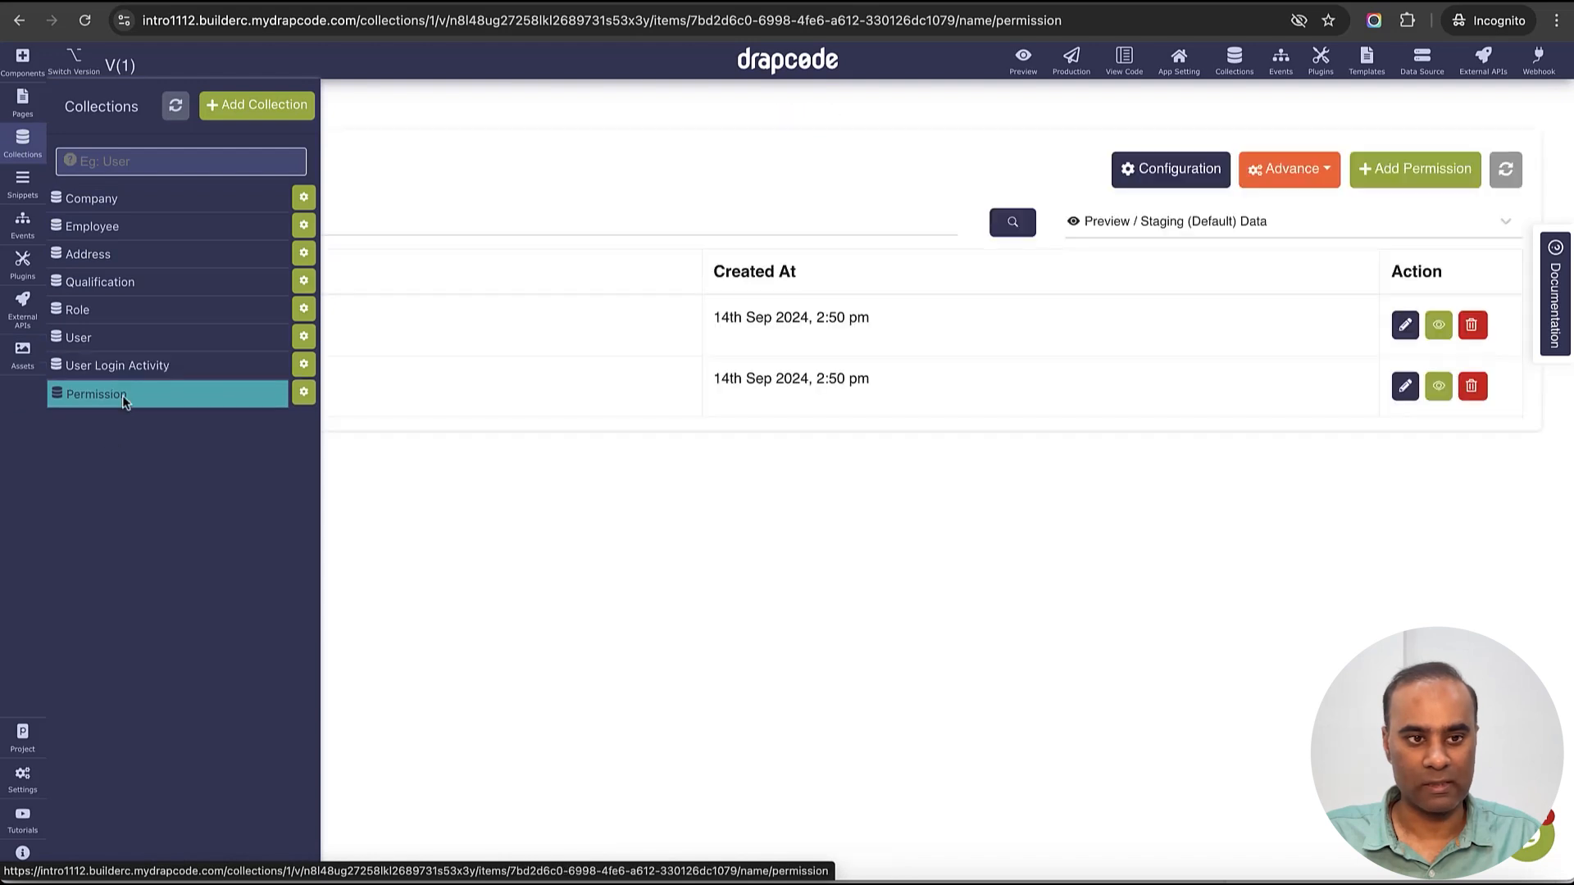
{"action": "left_click", "coordinate": [528, 557]}
{"action": "left_click", "coordinate": [1415, 170]}
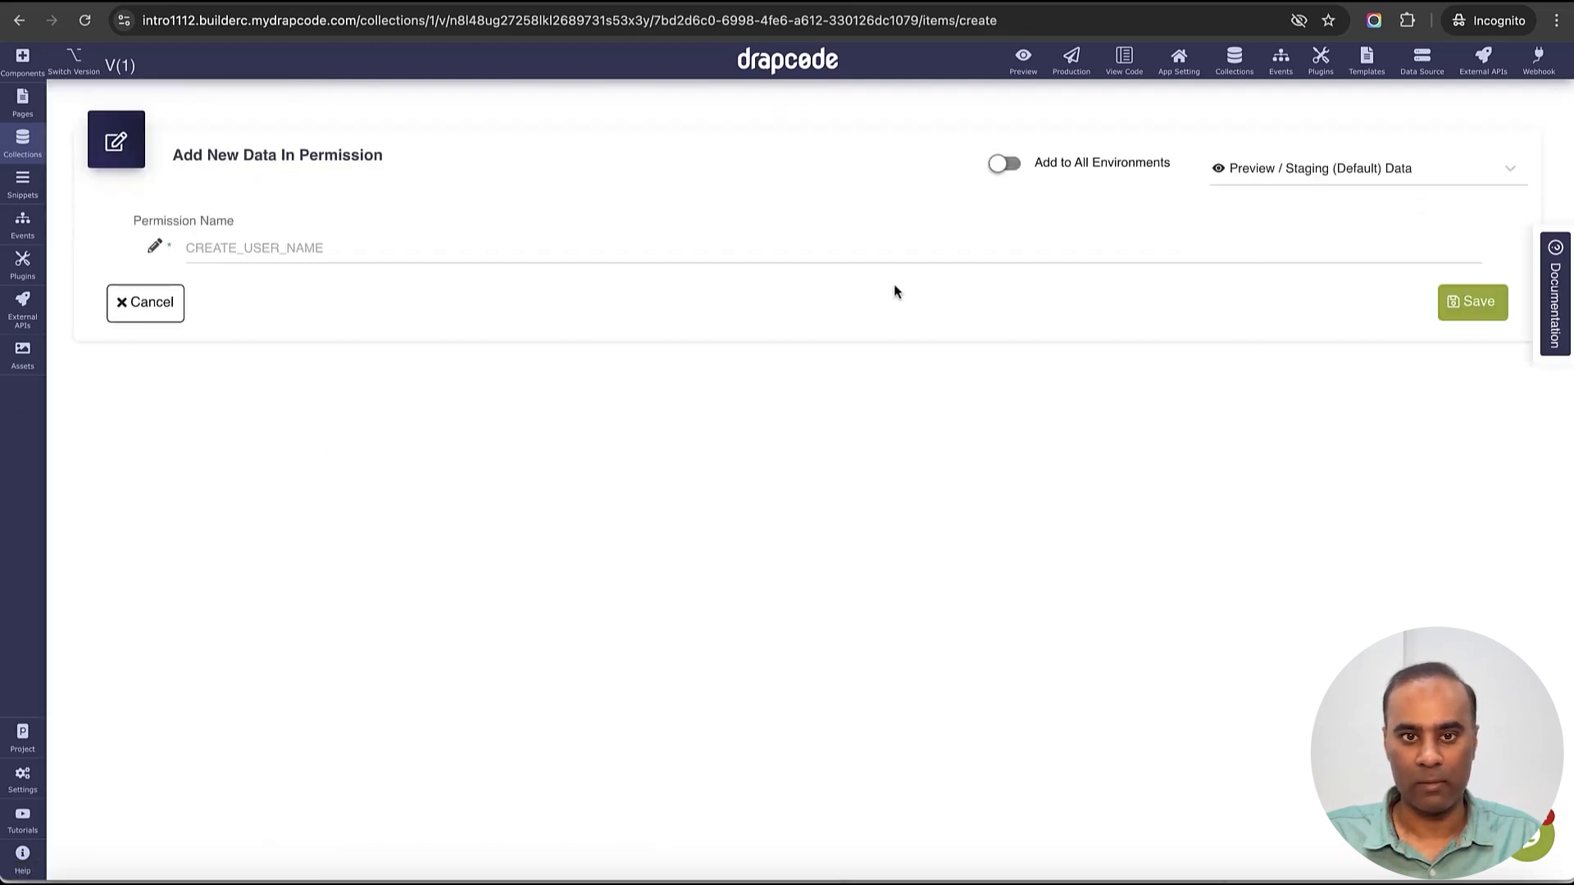
{"action": "type", "text": "Employee_Salar"}
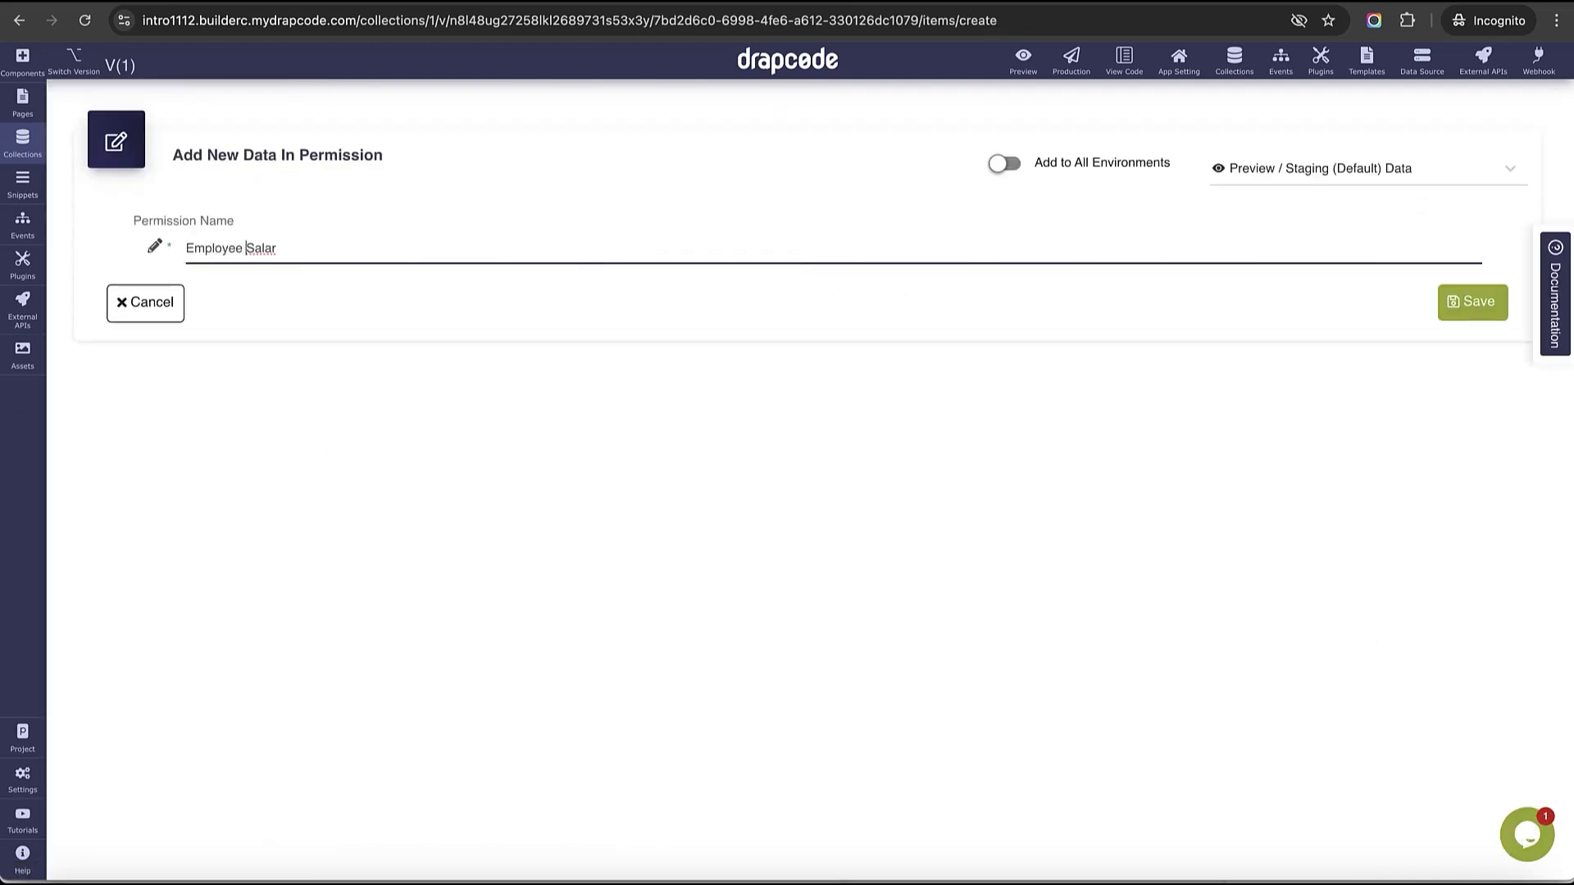
{"action": "type", "text": "ry"}
{"action": "left_click", "coordinate": [1471, 304]}
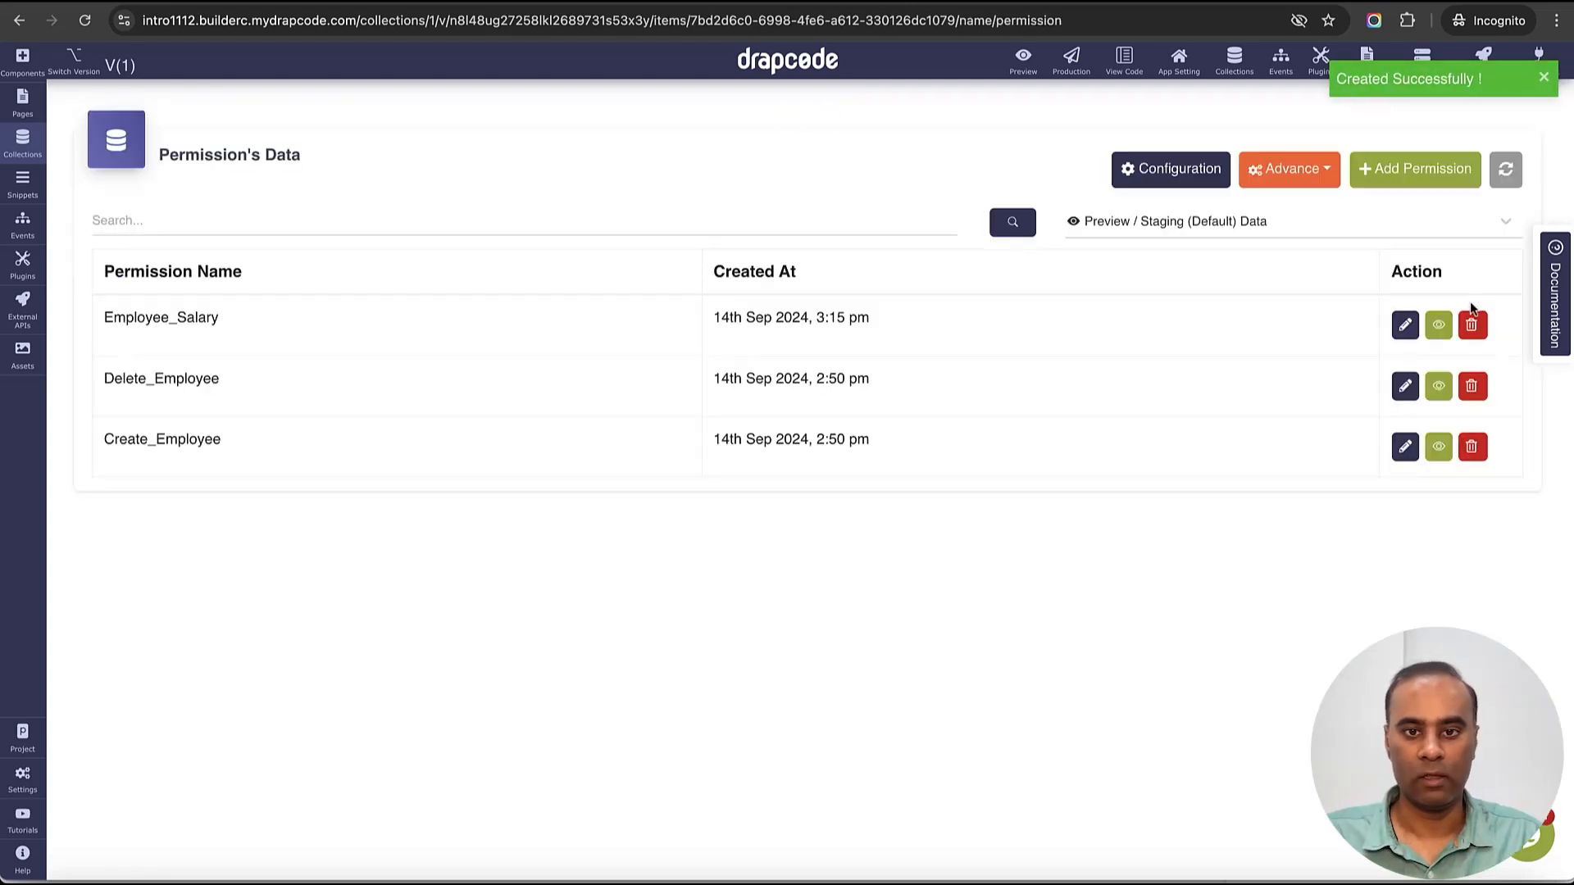
{"action": "left_click", "coordinate": [29, 149]}
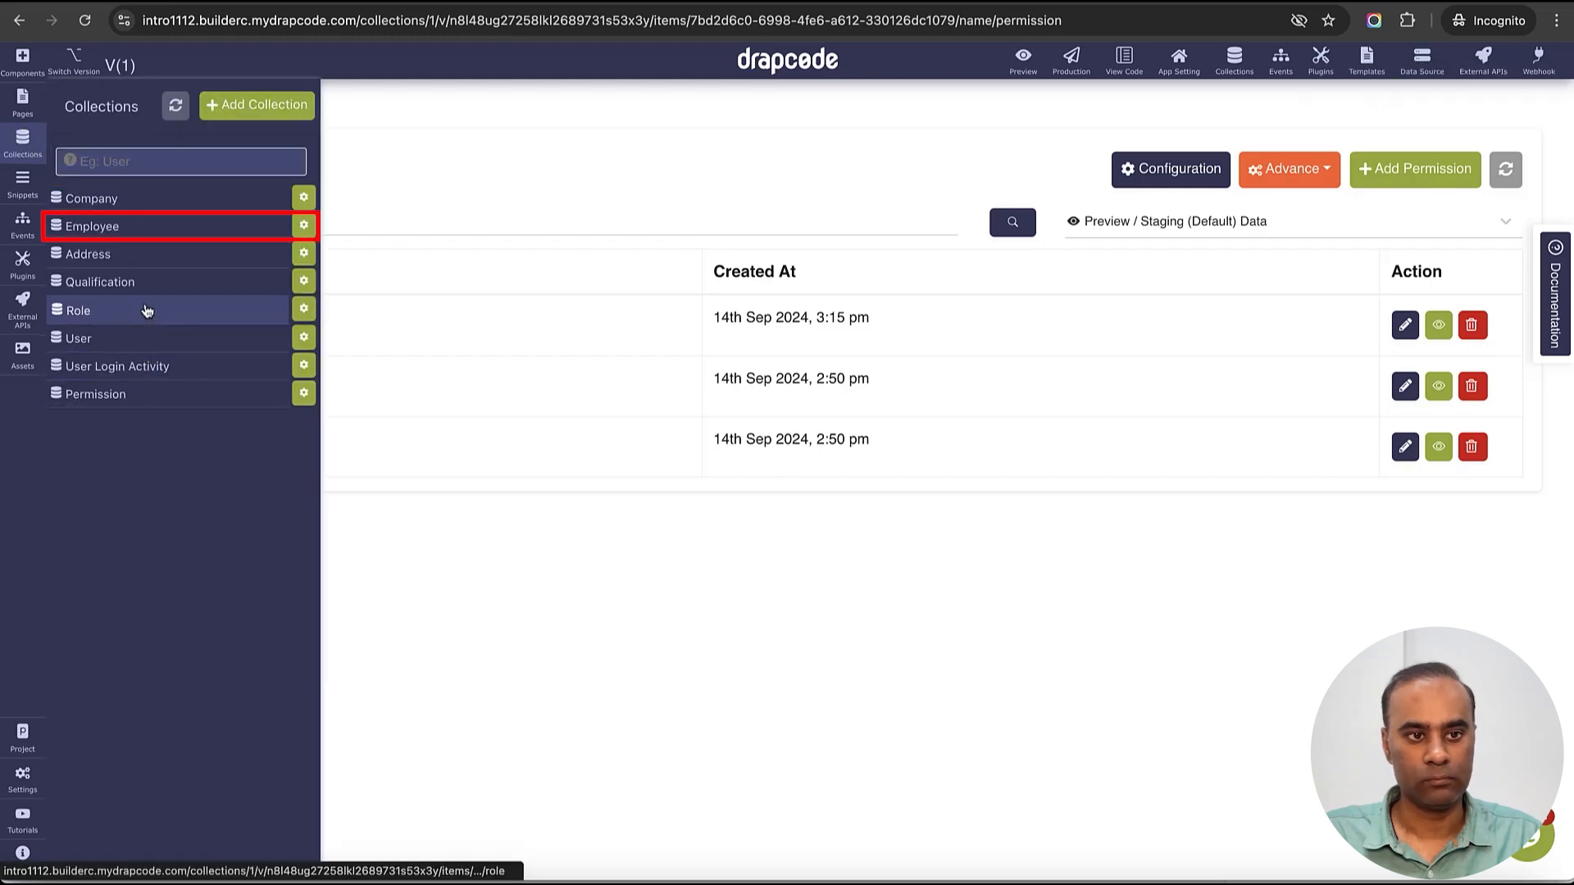
- In Employee's Permission Level Security, make Salary Restricted, allowing only the Employee_Salary permission
{"action": "left_click", "coordinate": [147, 229]}
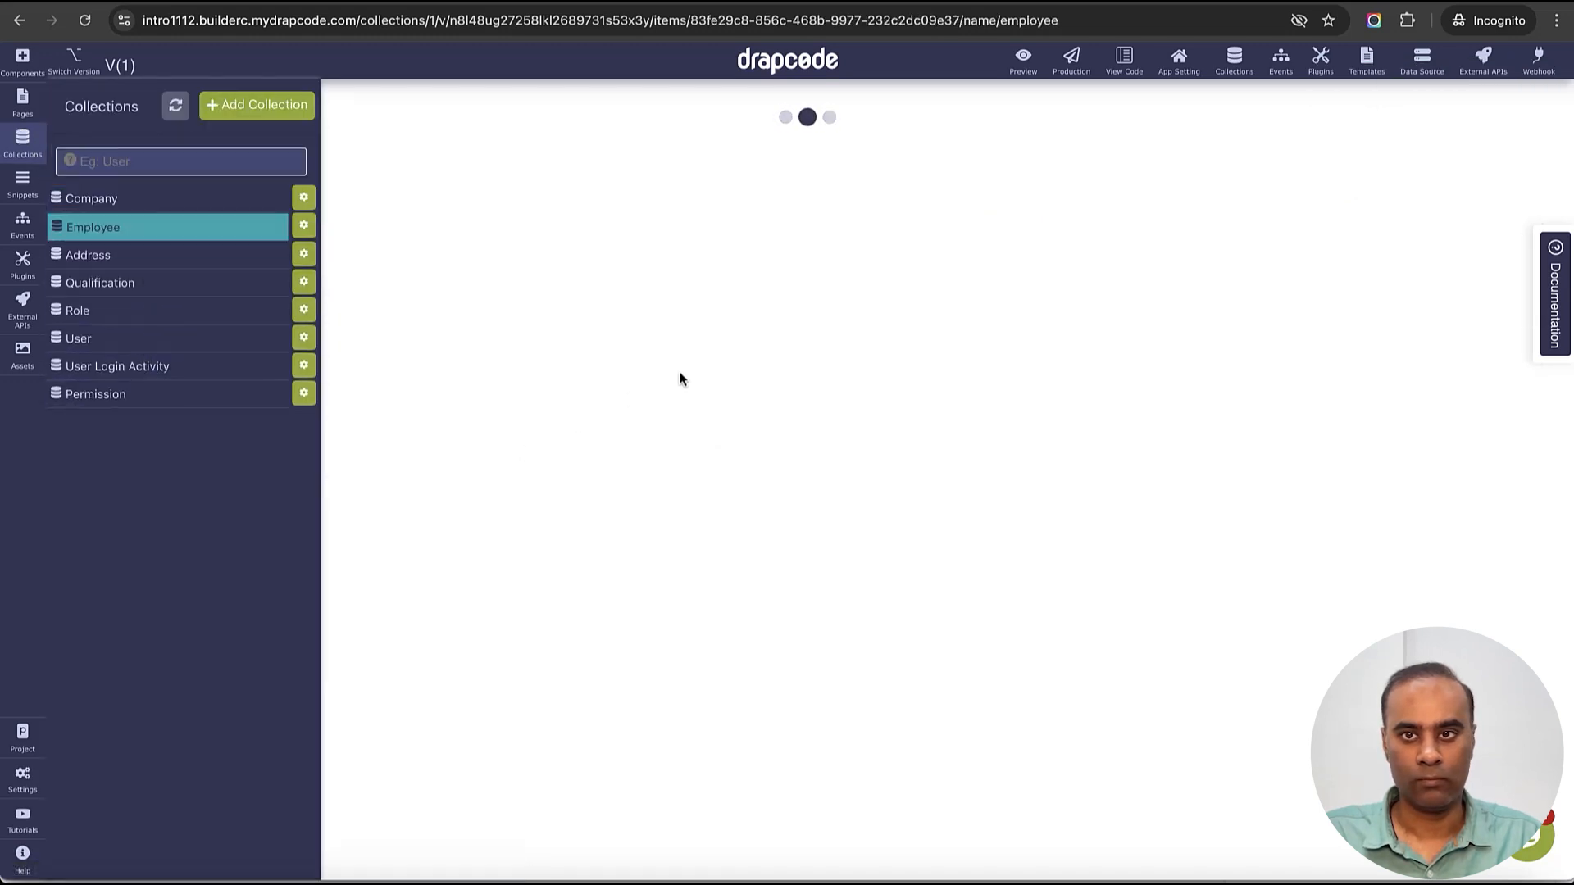
{"action": "left_click", "coordinate": [1180, 168]}
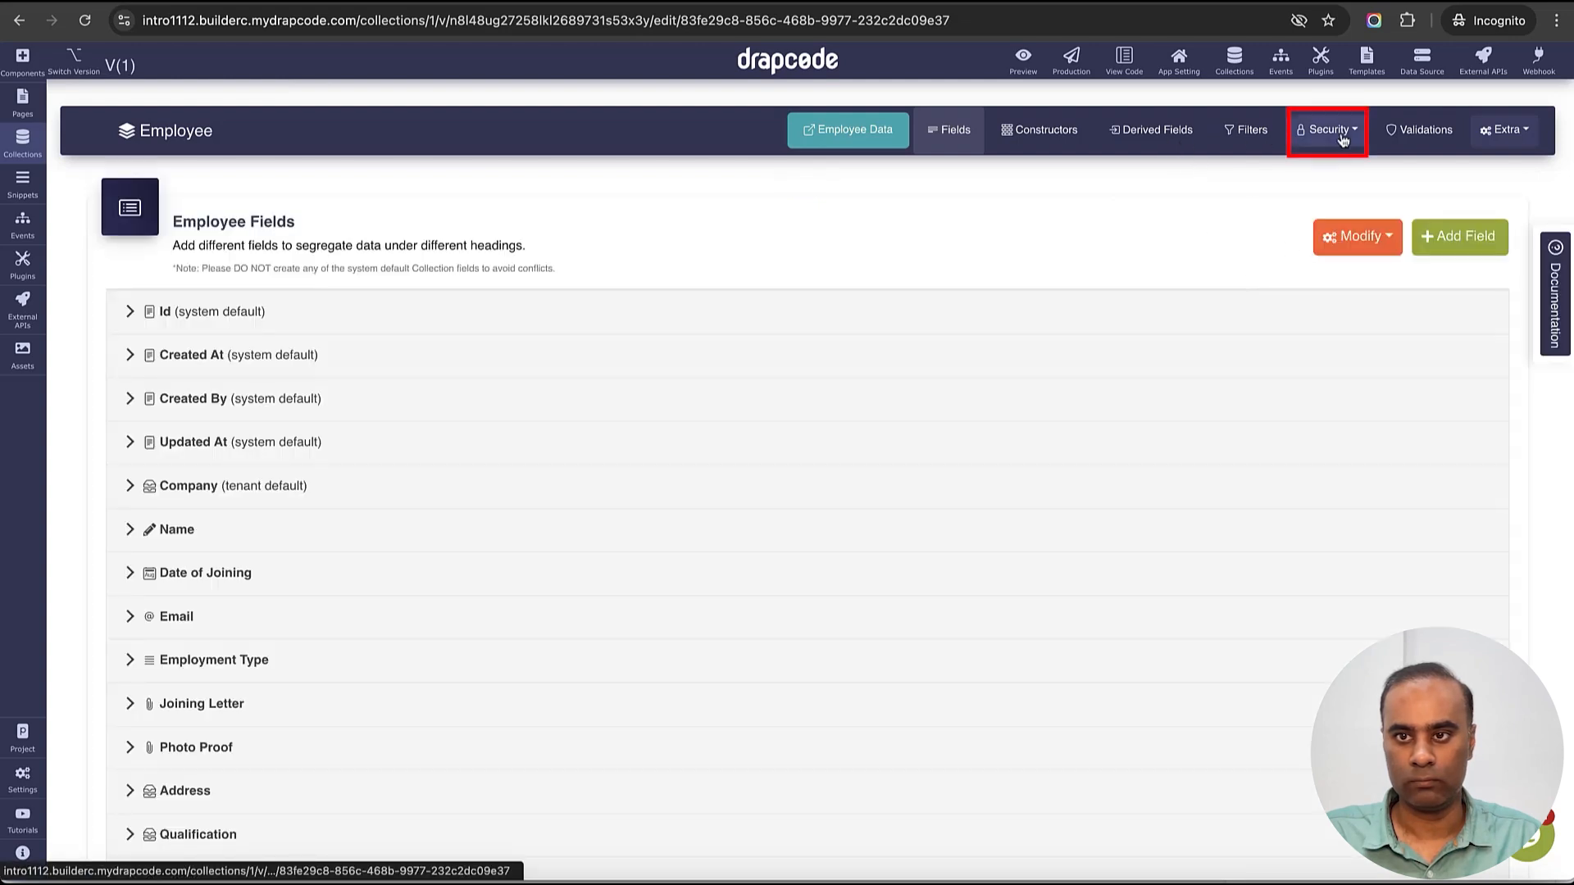
{"action": "left_click", "coordinate": [1343, 139]}
{"action": "left_click", "coordinate": [1344, 161]}
{"action": "scroll", "coordinate": [992, 451], "scroll_direction": "down", "scroll_amount": 4}
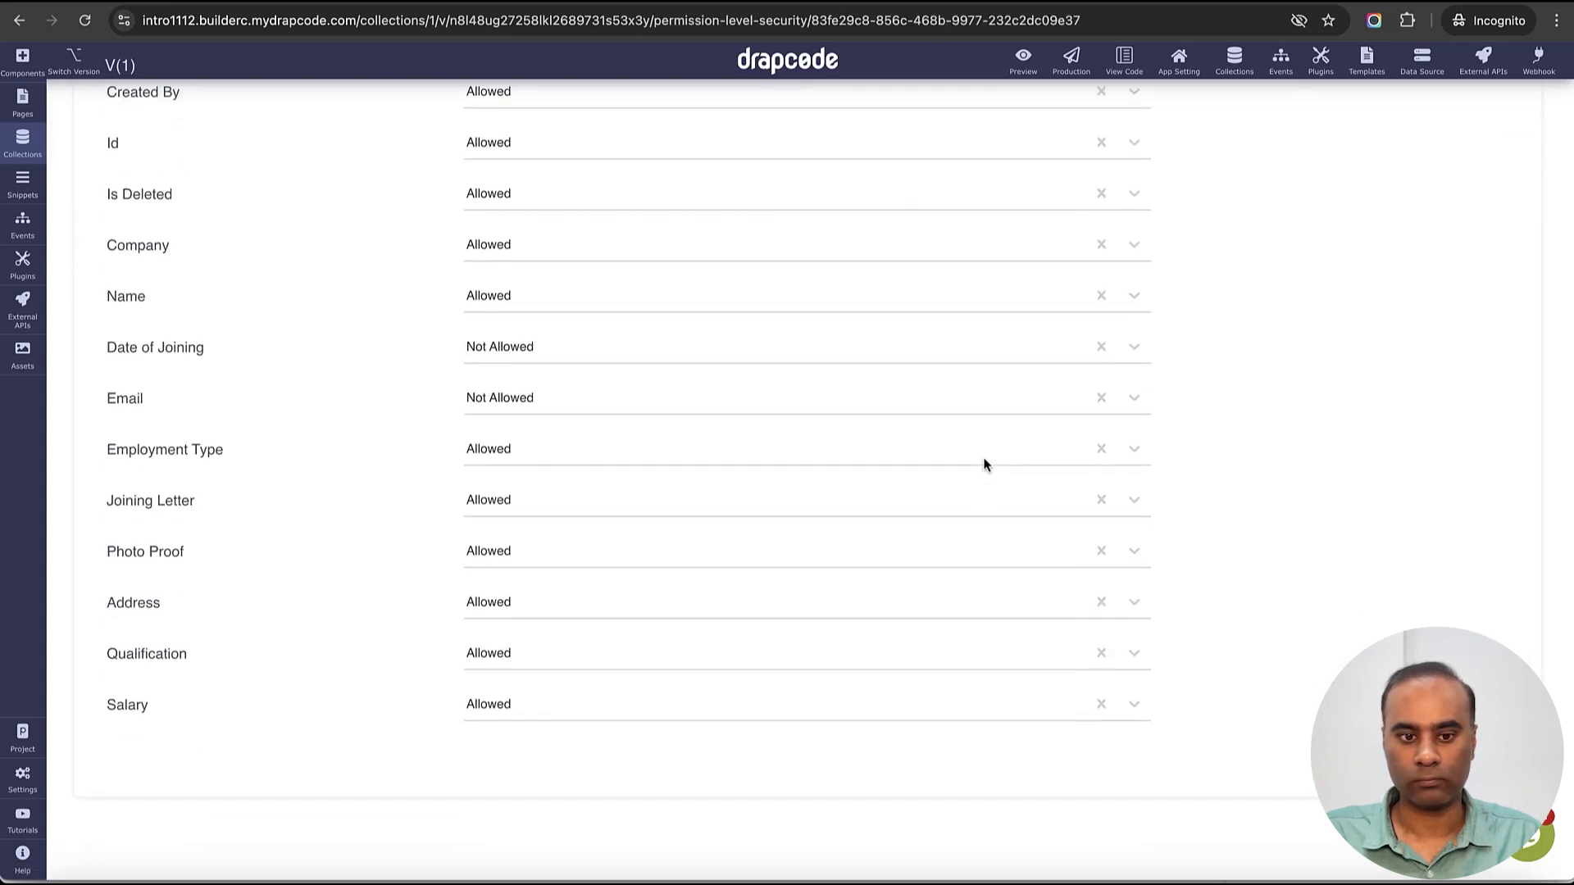
{"action": "left_click", "coordinate": [533, 704]}
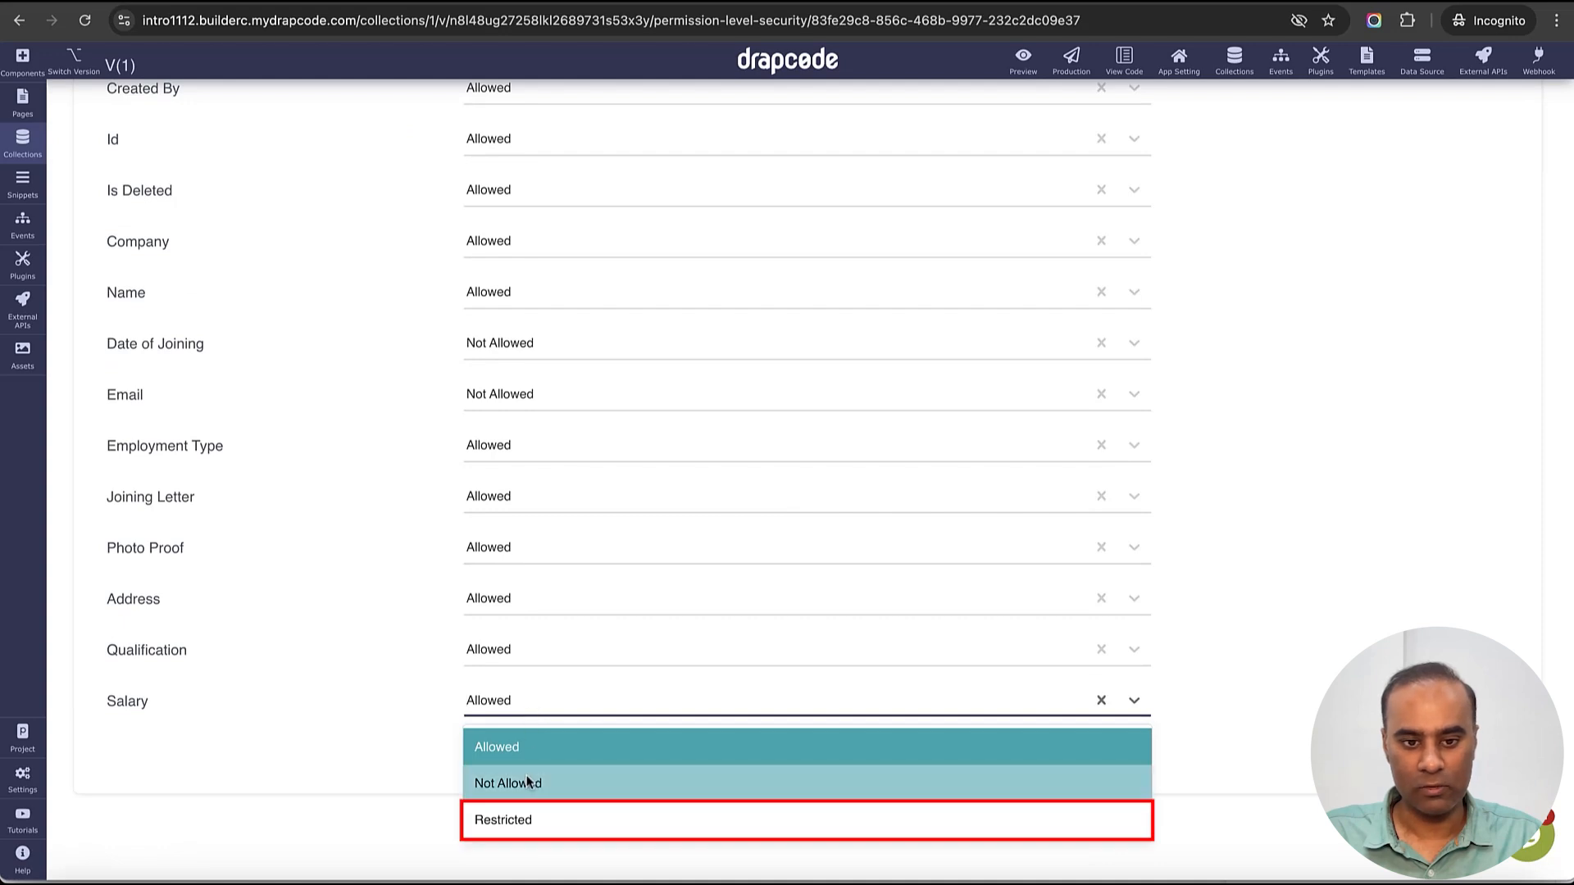
{"action": "left_click", "coordinate": [533, 821]}
{"action": "left_click", "coordinate": [1237, 702]}
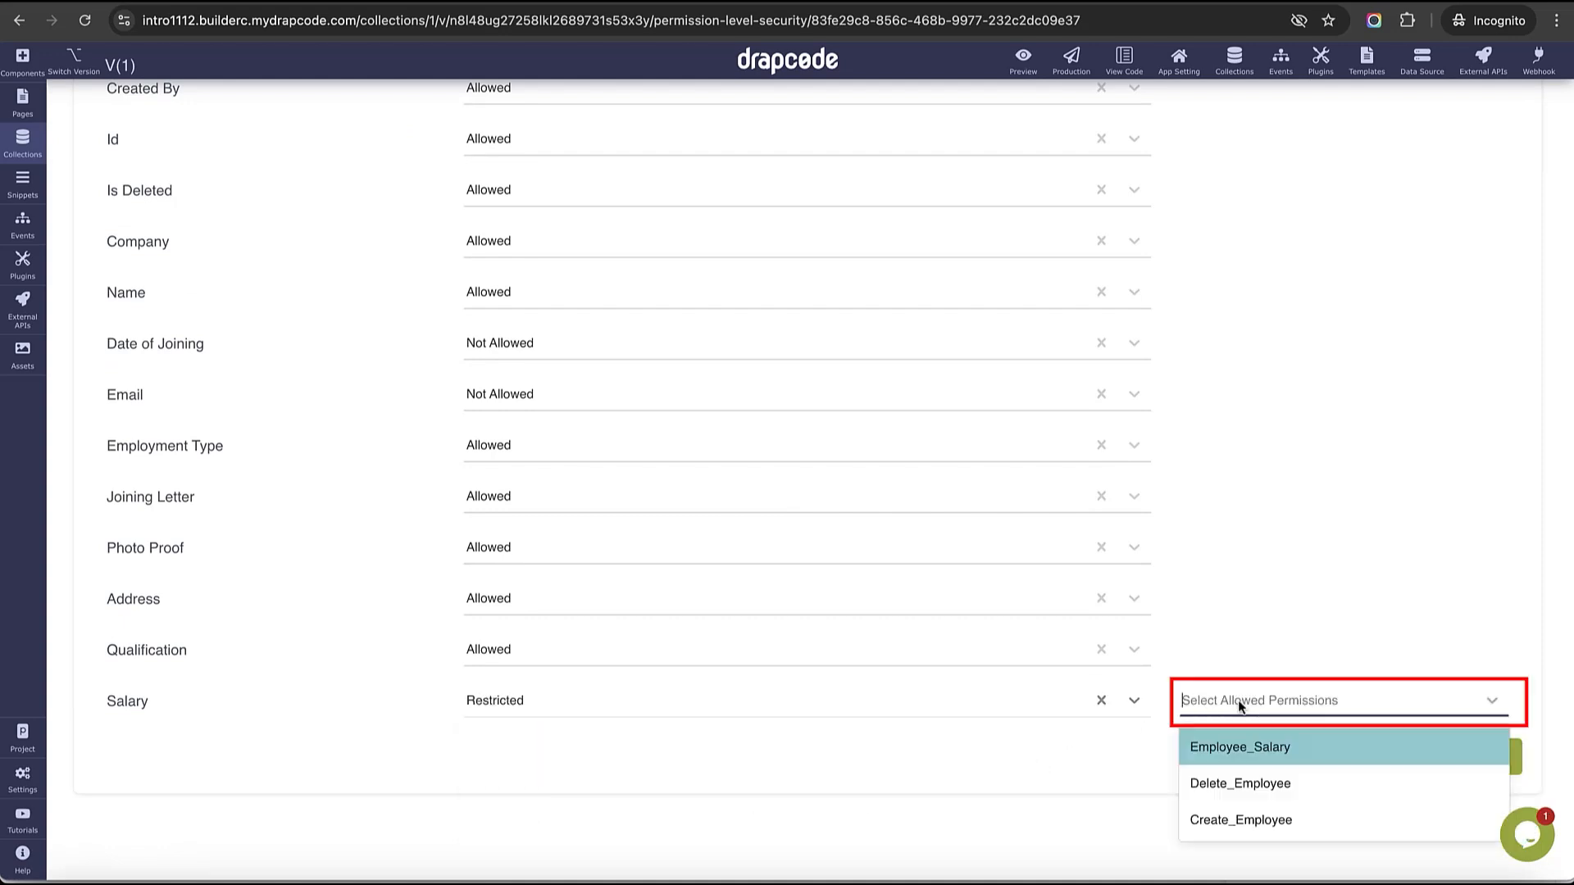
{"action": "left_click", "coordinate": [1246, 747]}
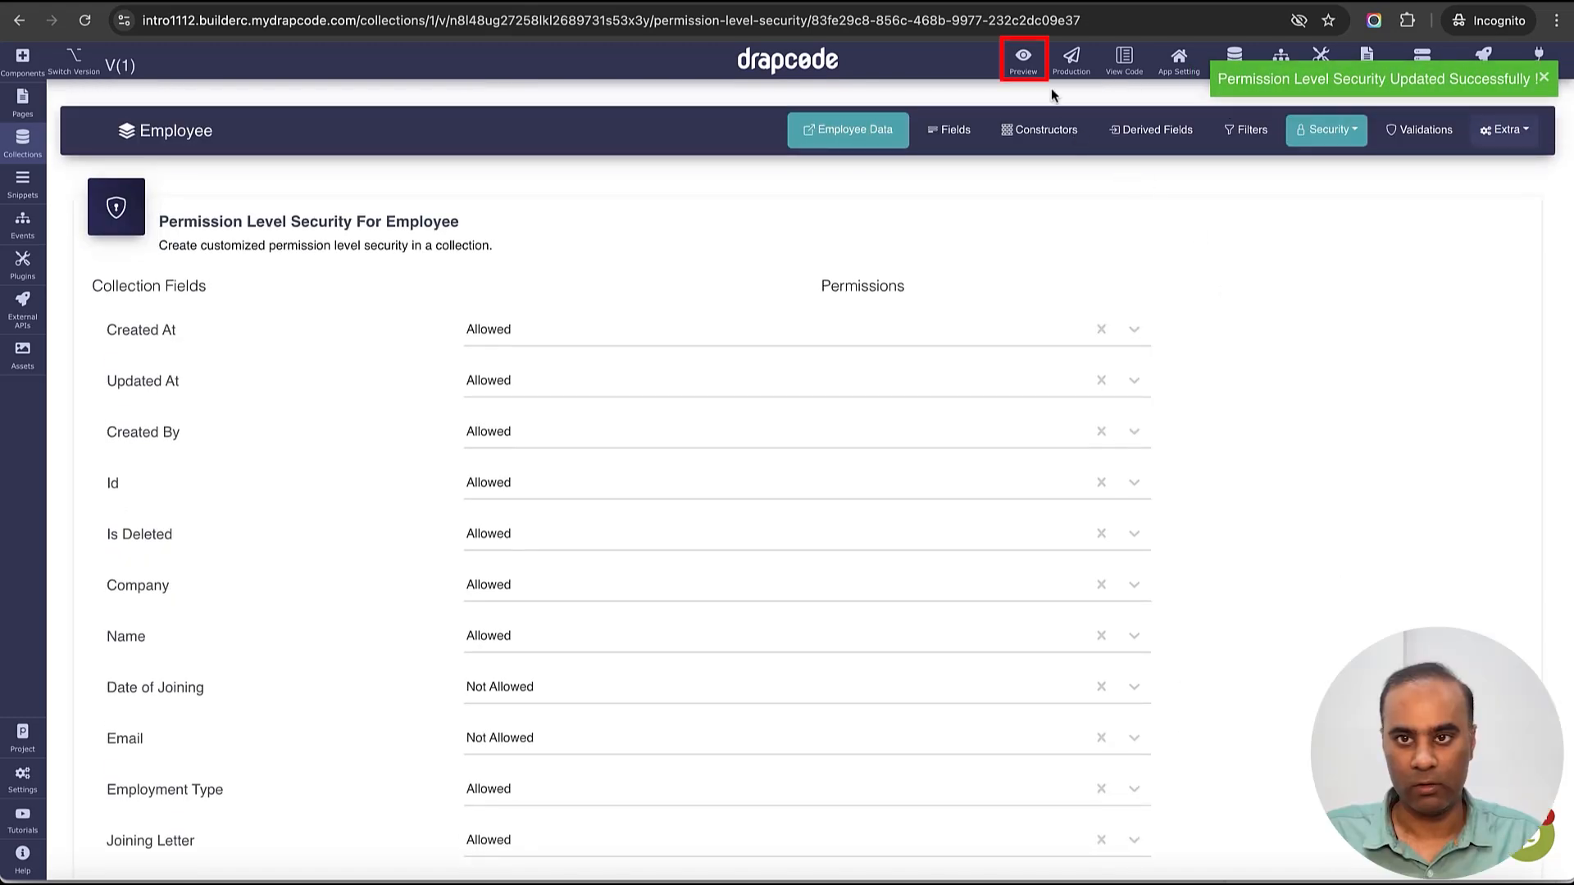
- Publish the app to preview and reload the employee data page, where Salary is now blank
{"action": "left_click", "coordinate": [1026, 69]}
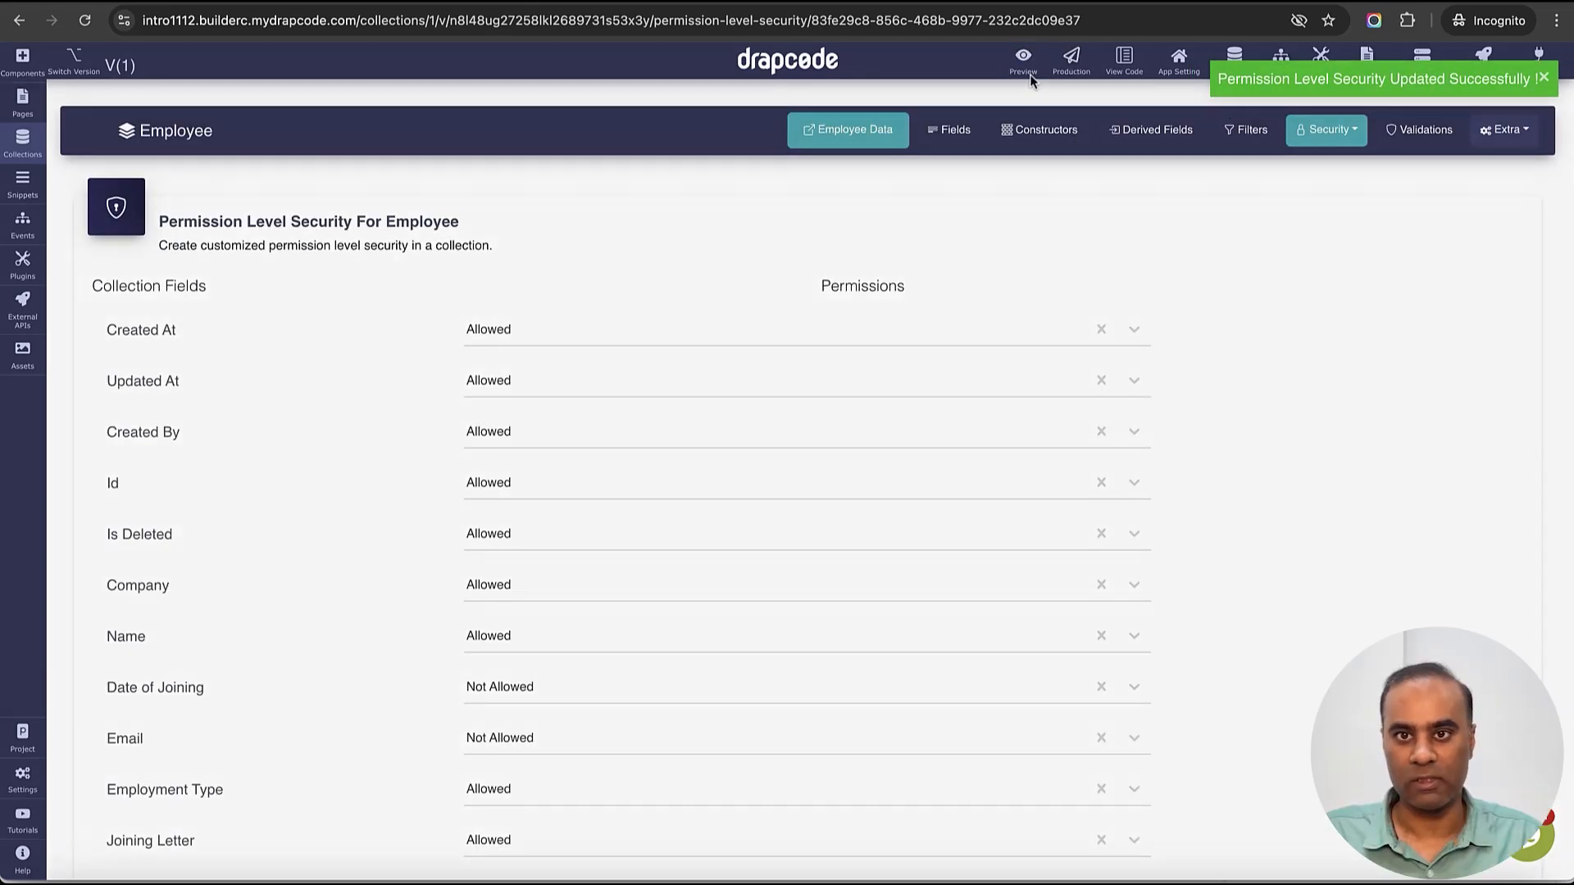
{"action": "left_click", "coordinate": [1076, 336]}
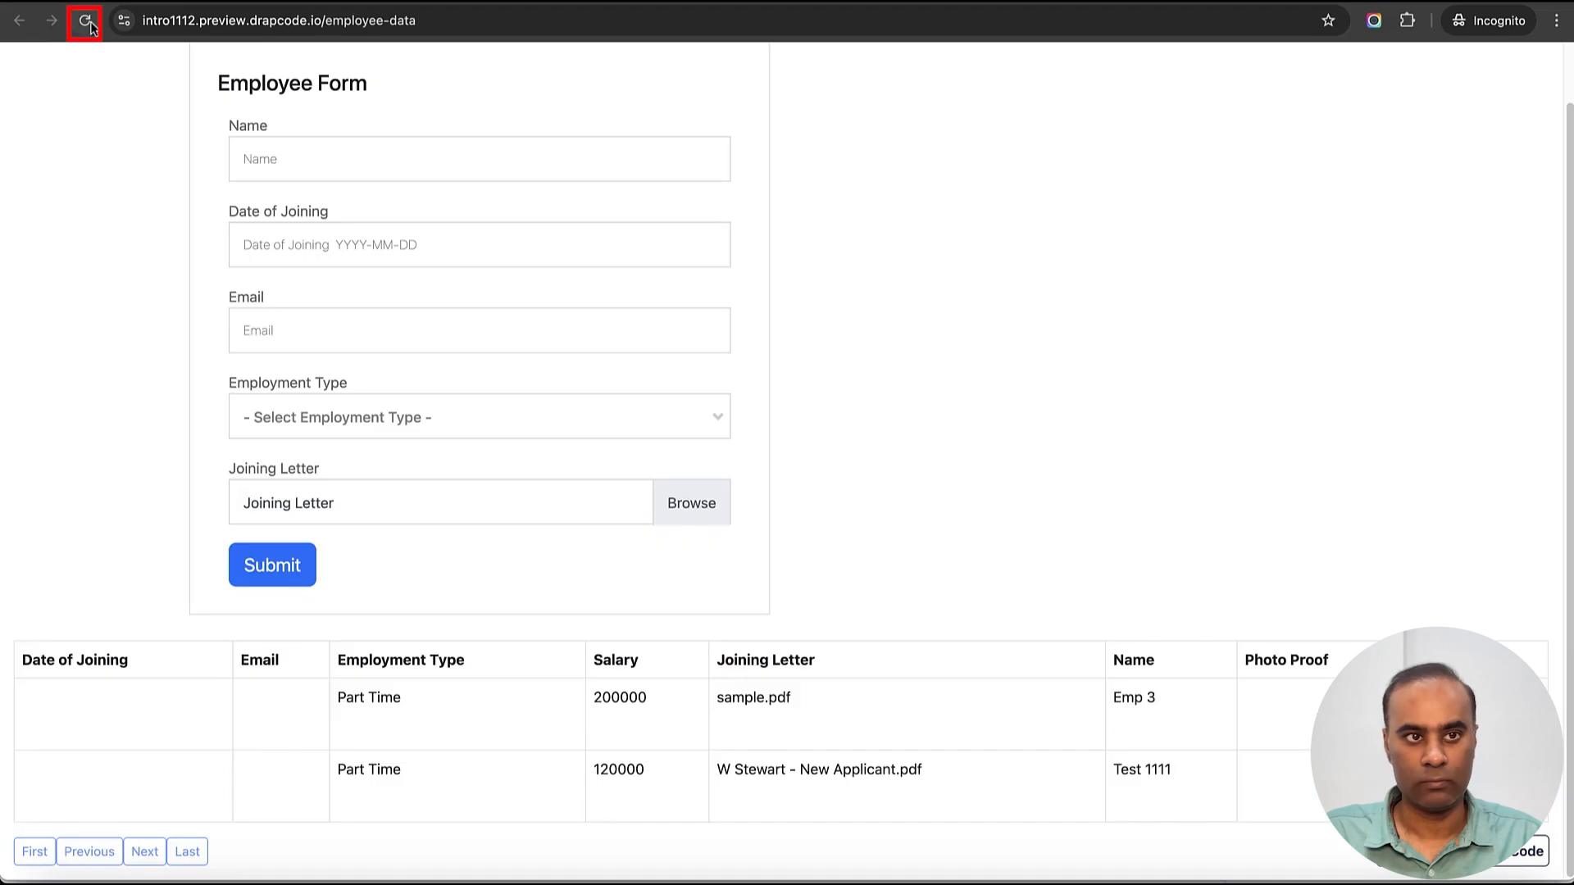
{"action": "left_click", "coordinate": [87, 22]}
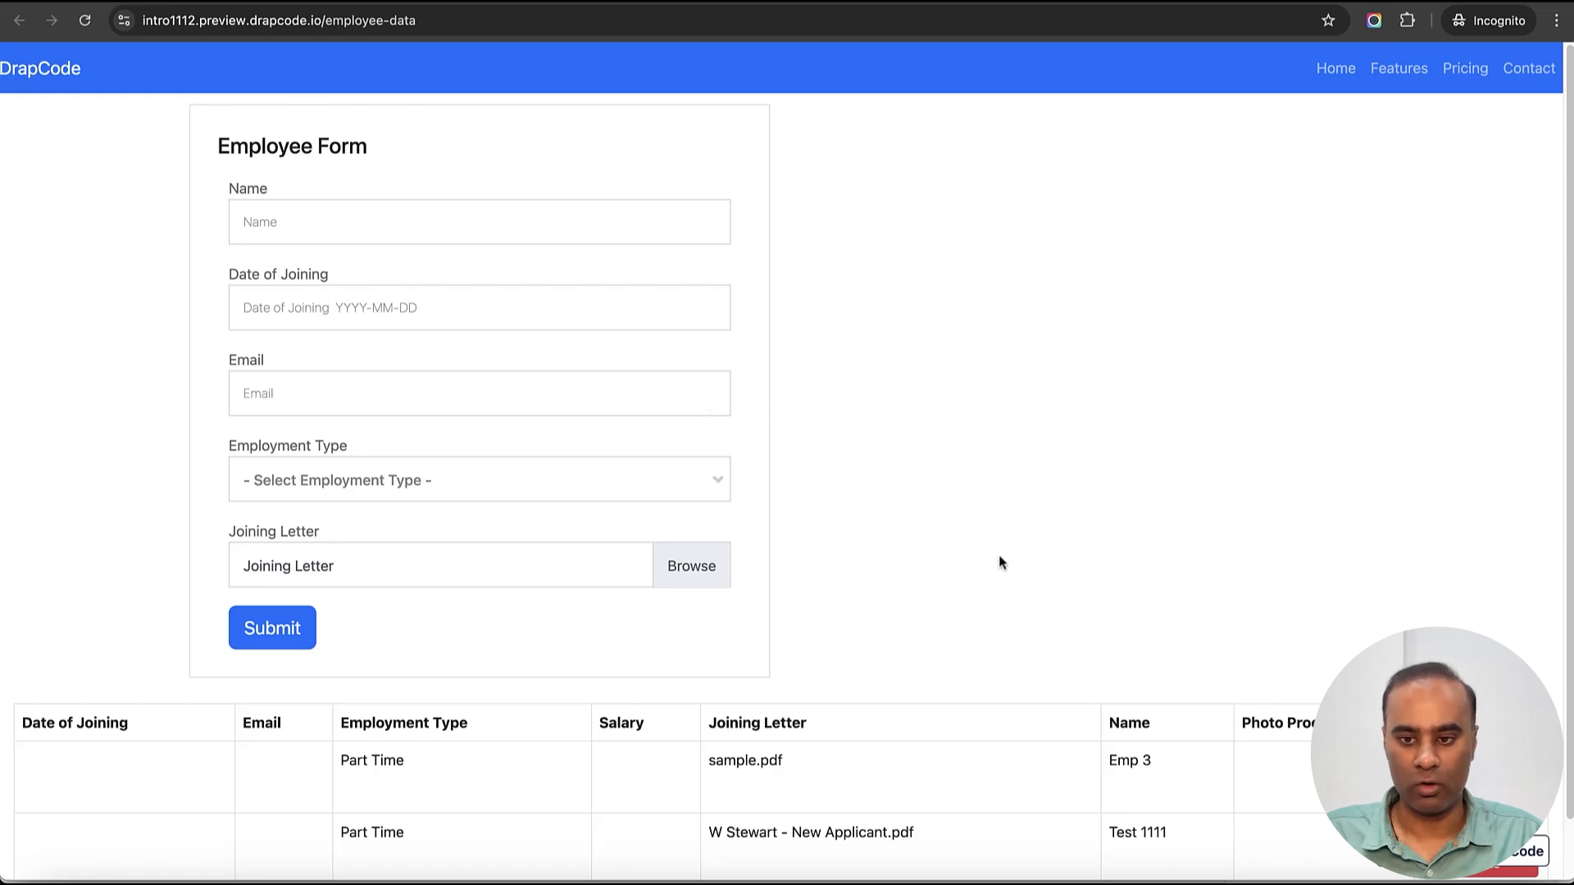
{"action": "scroll", "coordinate": [1002, 557], "scroll_direction": "down", "scroll_amount": 2}
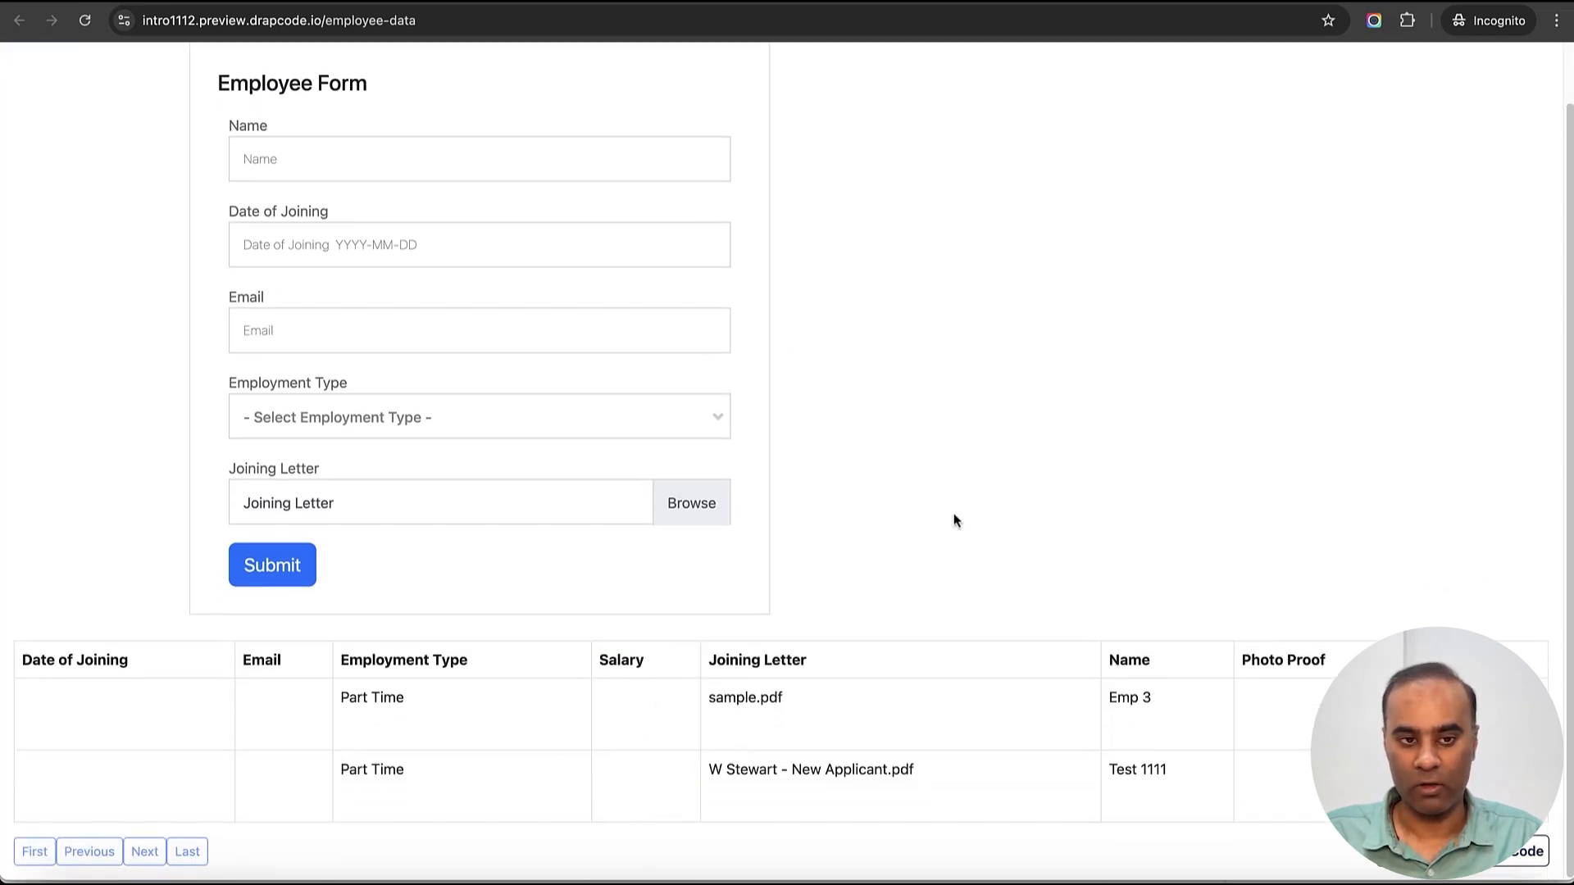
{"action": "scroll", "coordinate": [953, 516], "scroll_direction": "up", "scroll_amount": 2}
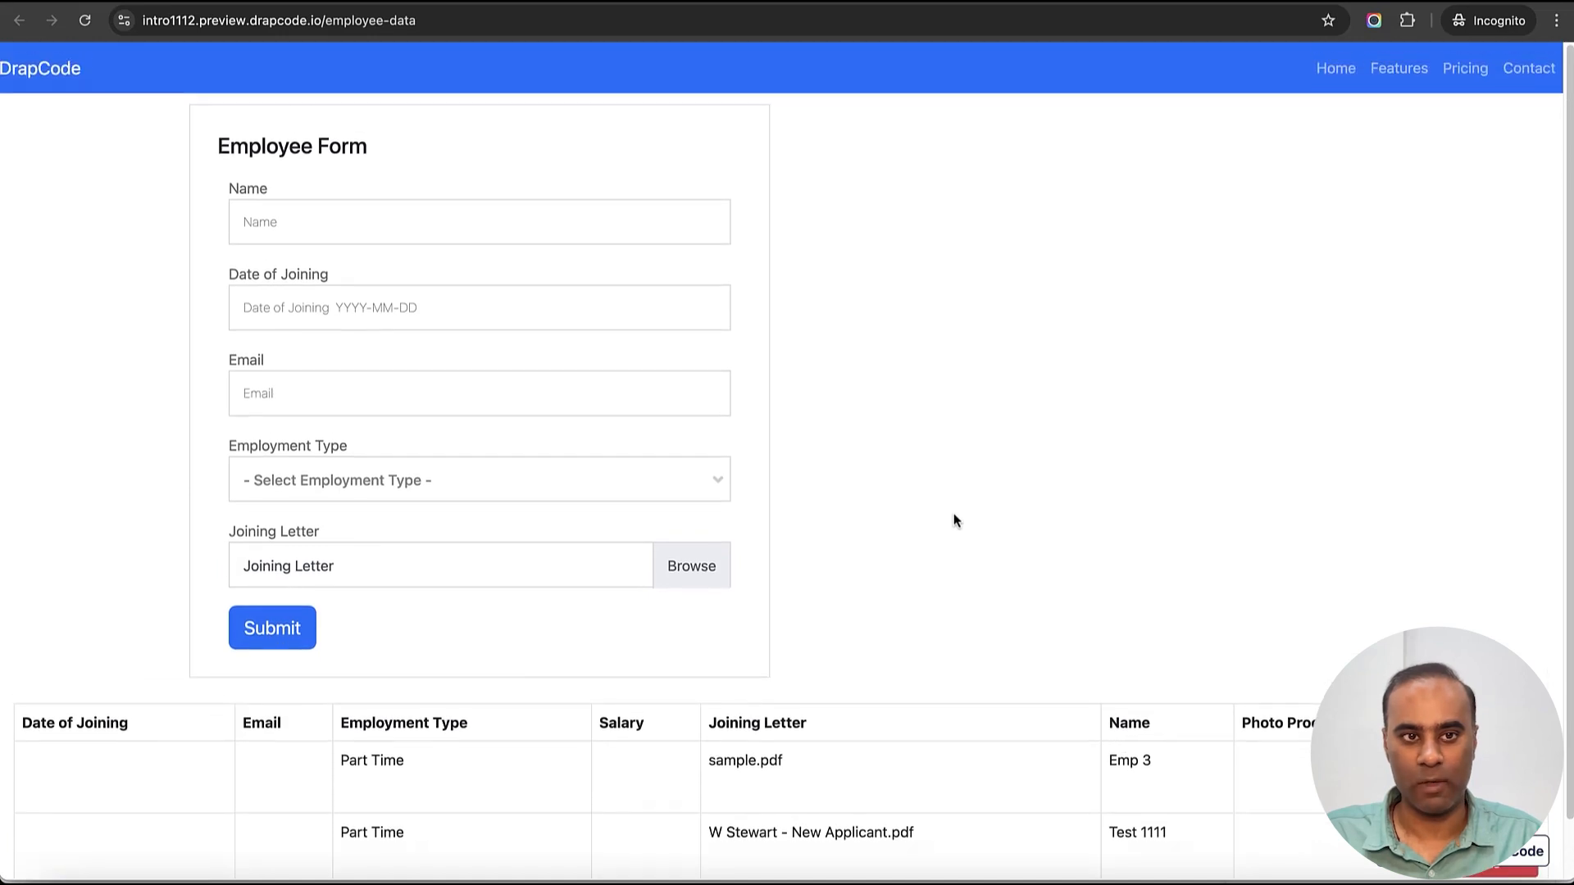
- Change the preview address from employee-data to the login page
{"action": "left_click_drag", "start_coordinate": [332, 21], "coordinate": [475, 24]}
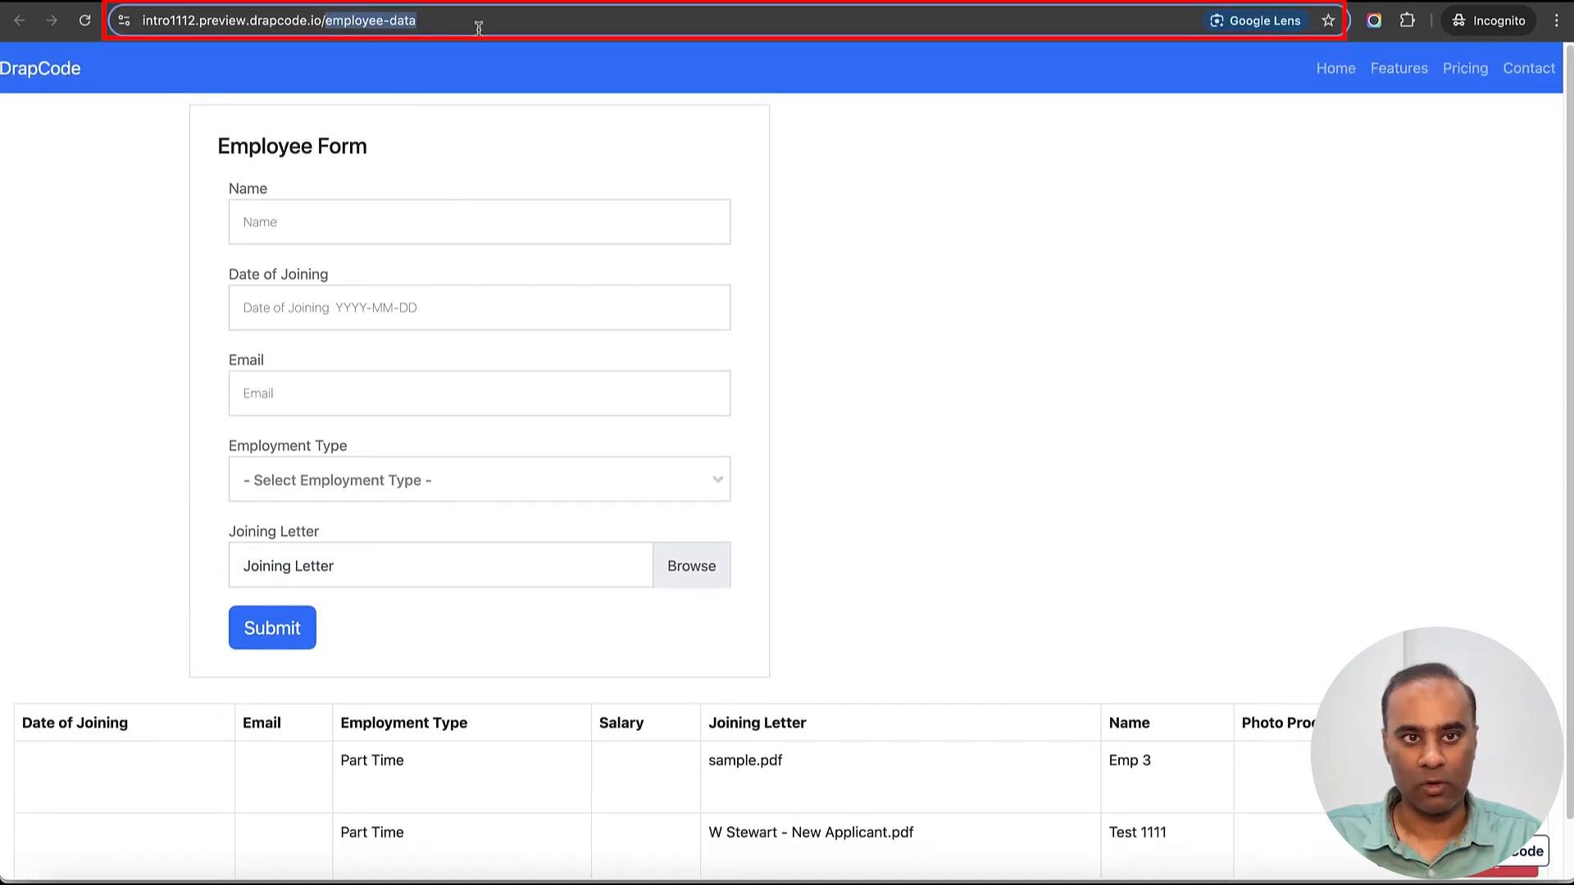
{"action": "type", "text": "login"}
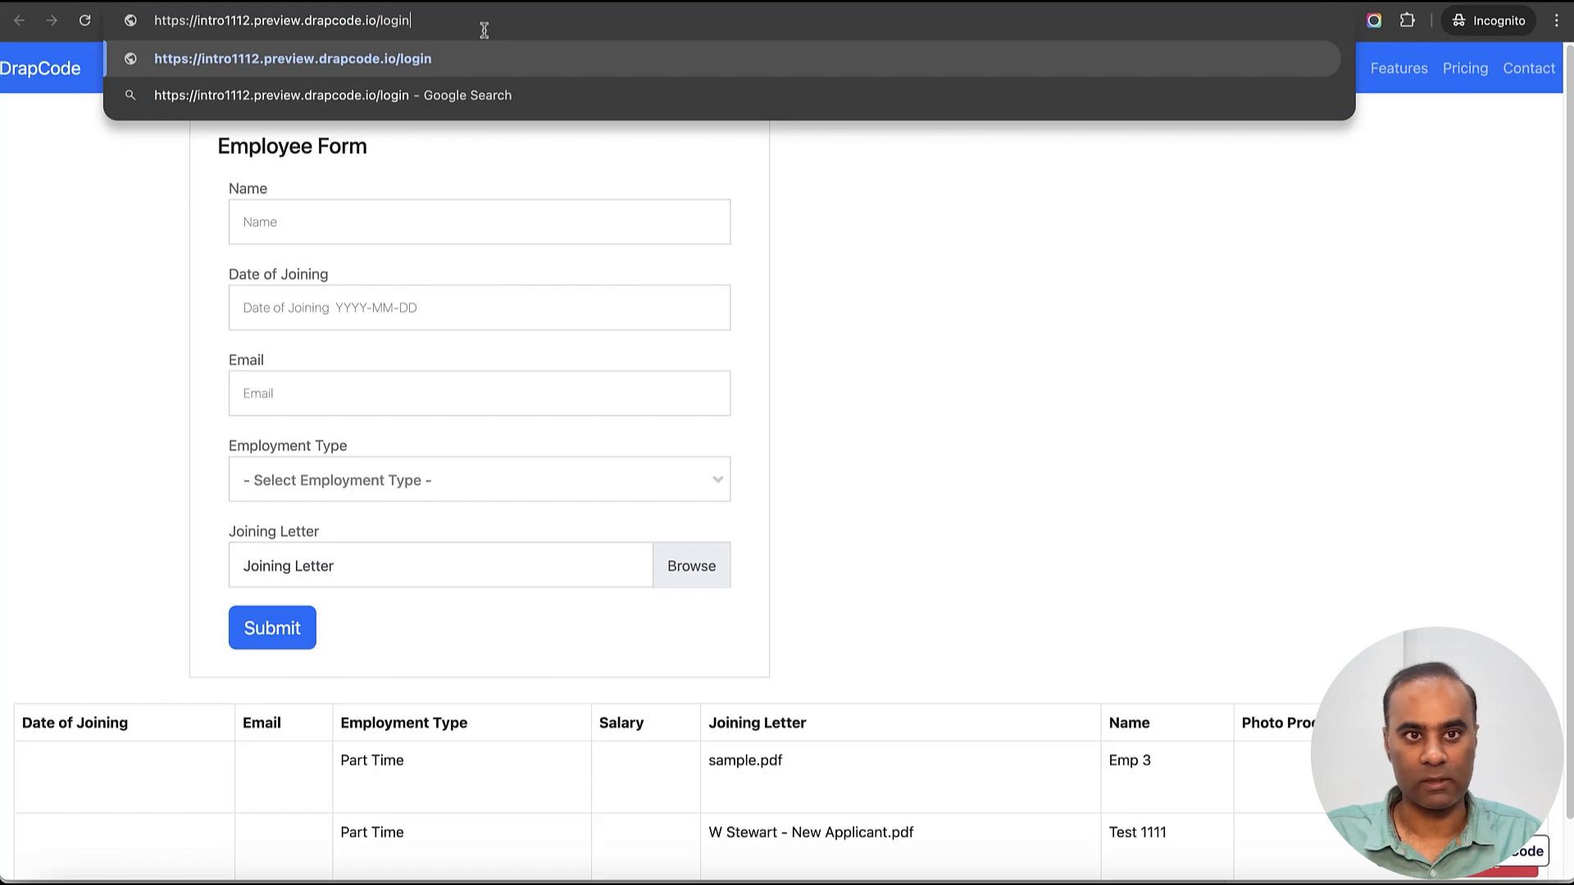
{"action": "key", "text": "Return"}
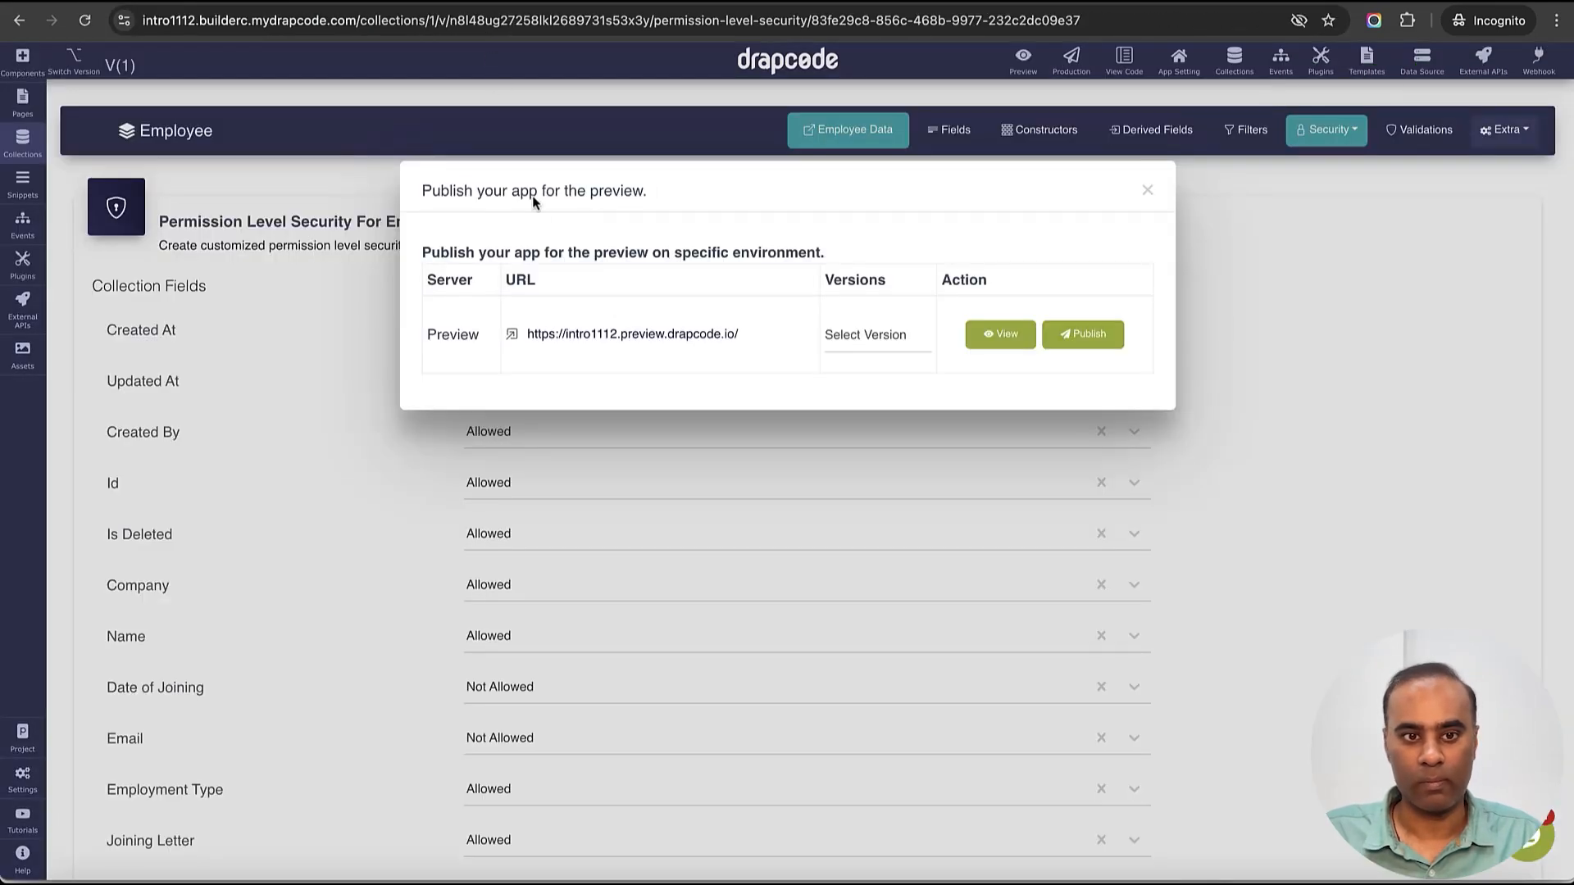
- Edit the Tenant Admin user in the User collection to add Employee_Salary beside Create_Employee
{"action": "left_click", "coordinate": [1148, 190]}
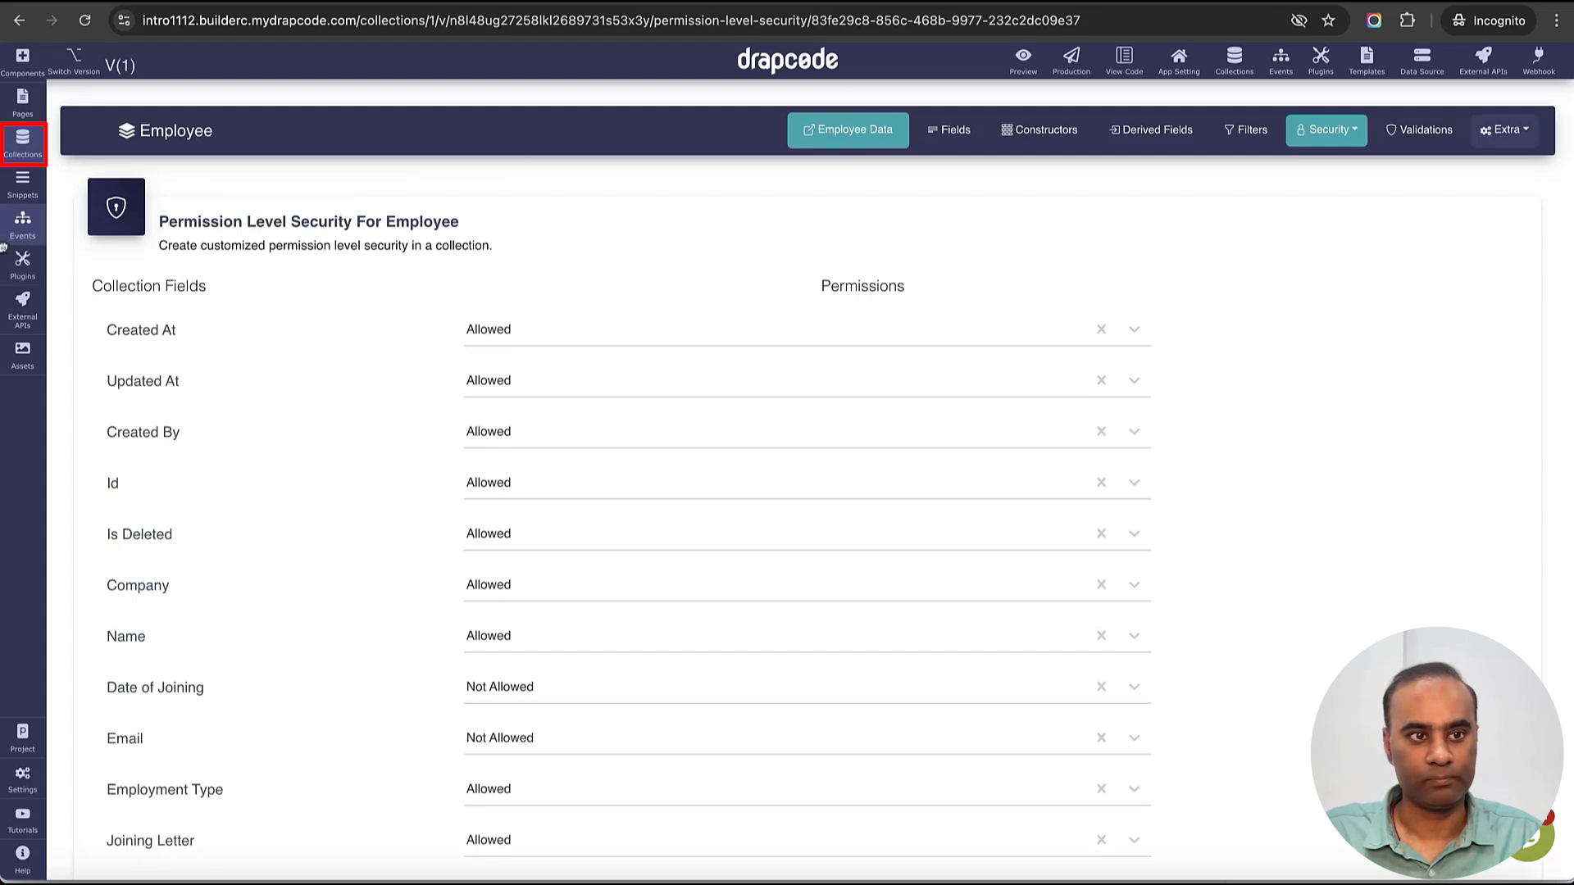
{"action": "left_click", "coordinate": [23, 139]}
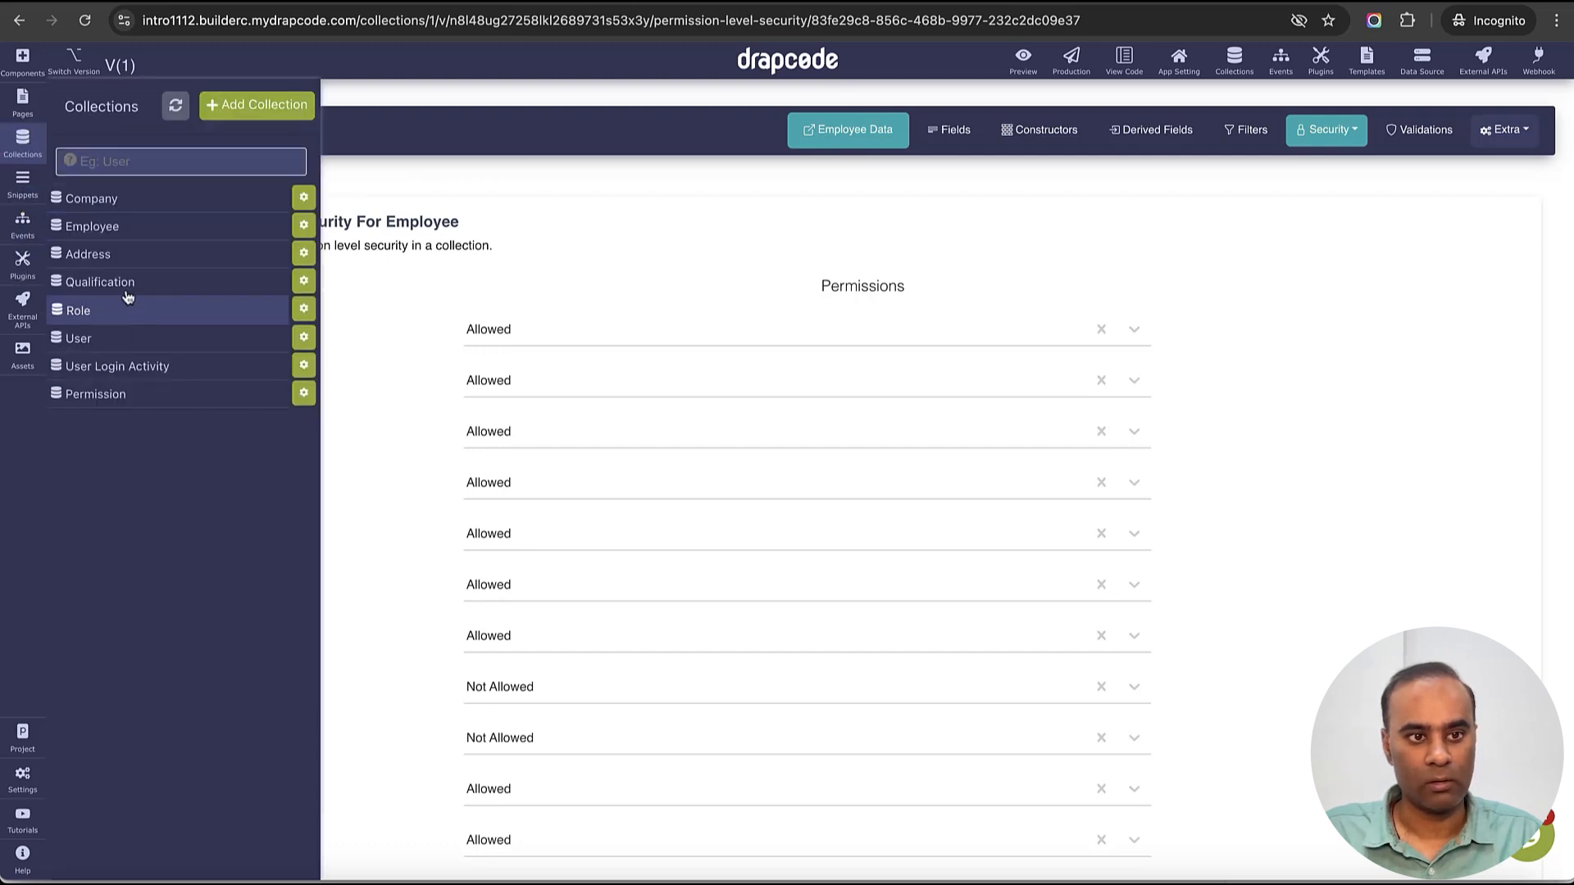
{"action": "left_click", "coordinate": [143, 339]}
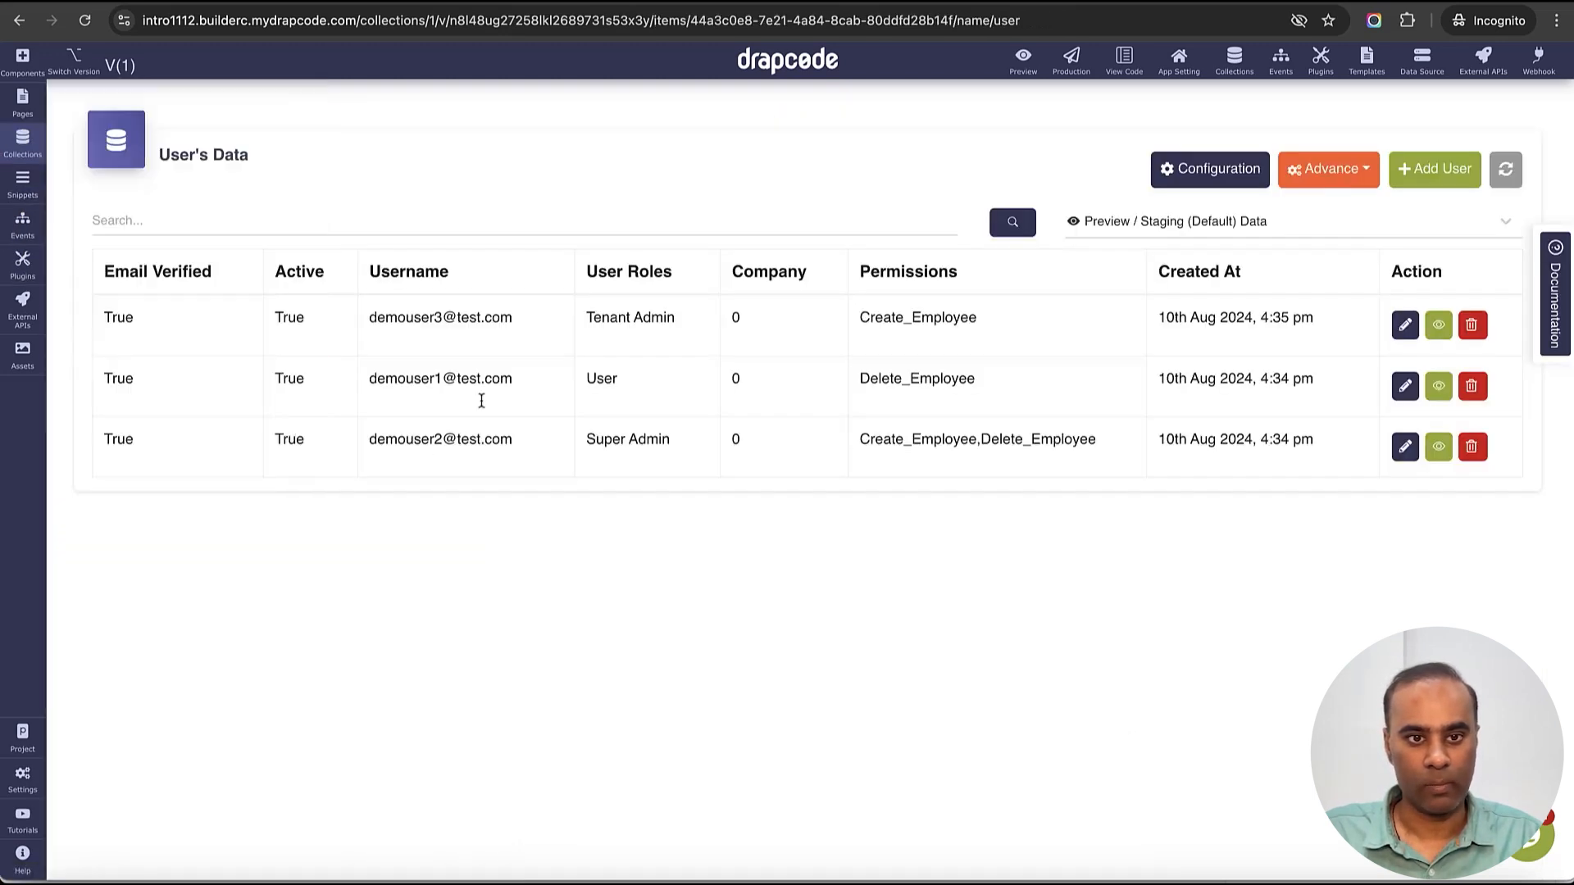
{"action": "left_click_drag", "start_coordinate": [369, 317], "coordinate": [512, 320]}
{"action": "key", "text": "super+c"}
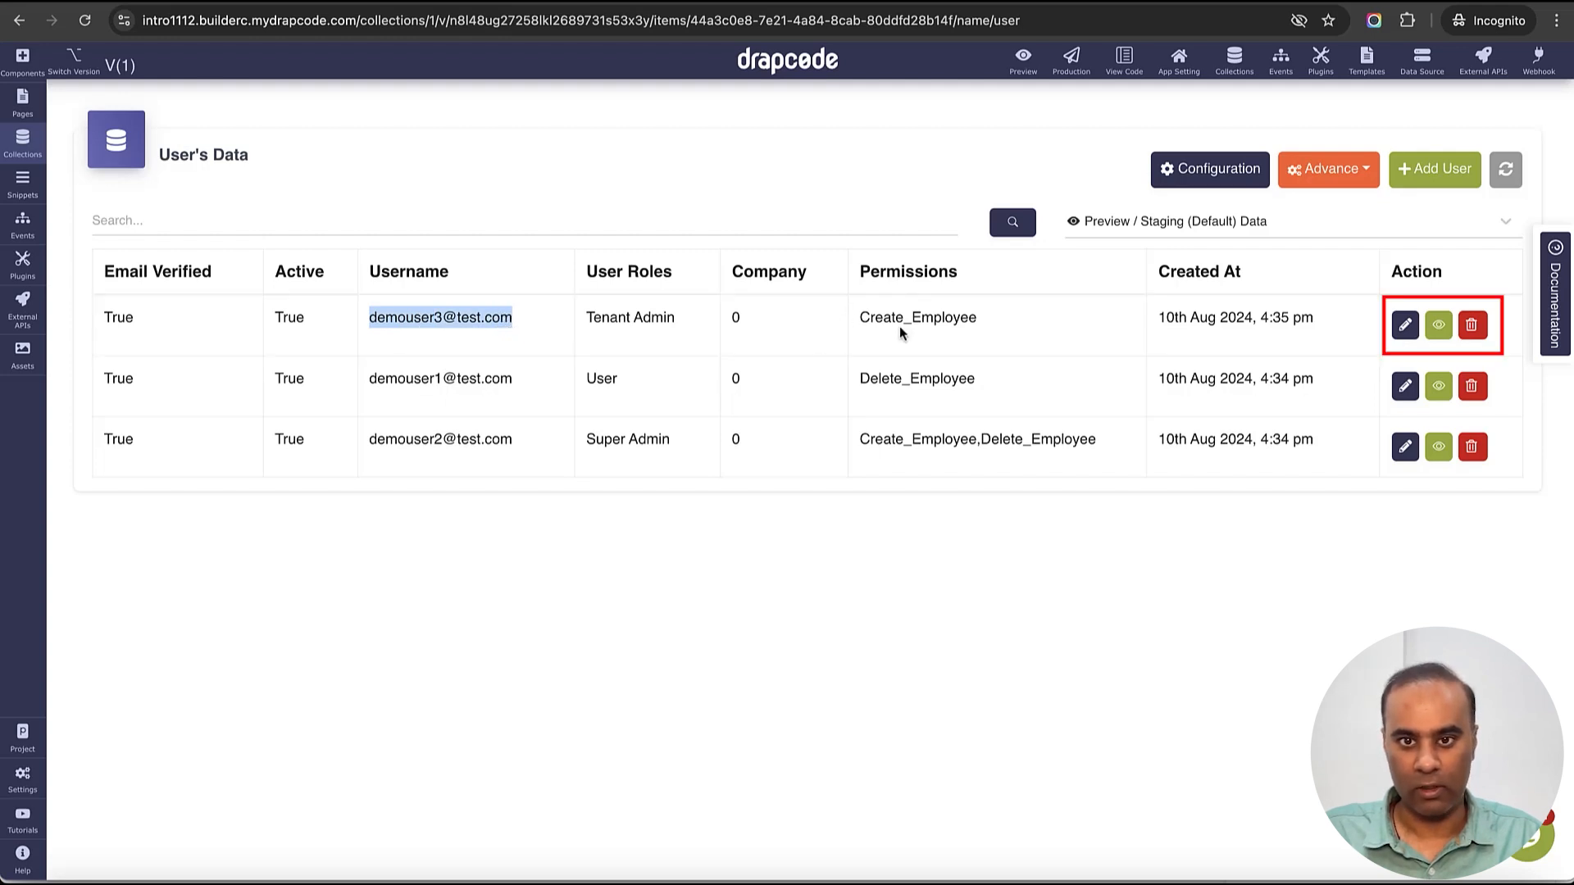
{"action": "left_click", "coordinate": [1407, 330]}
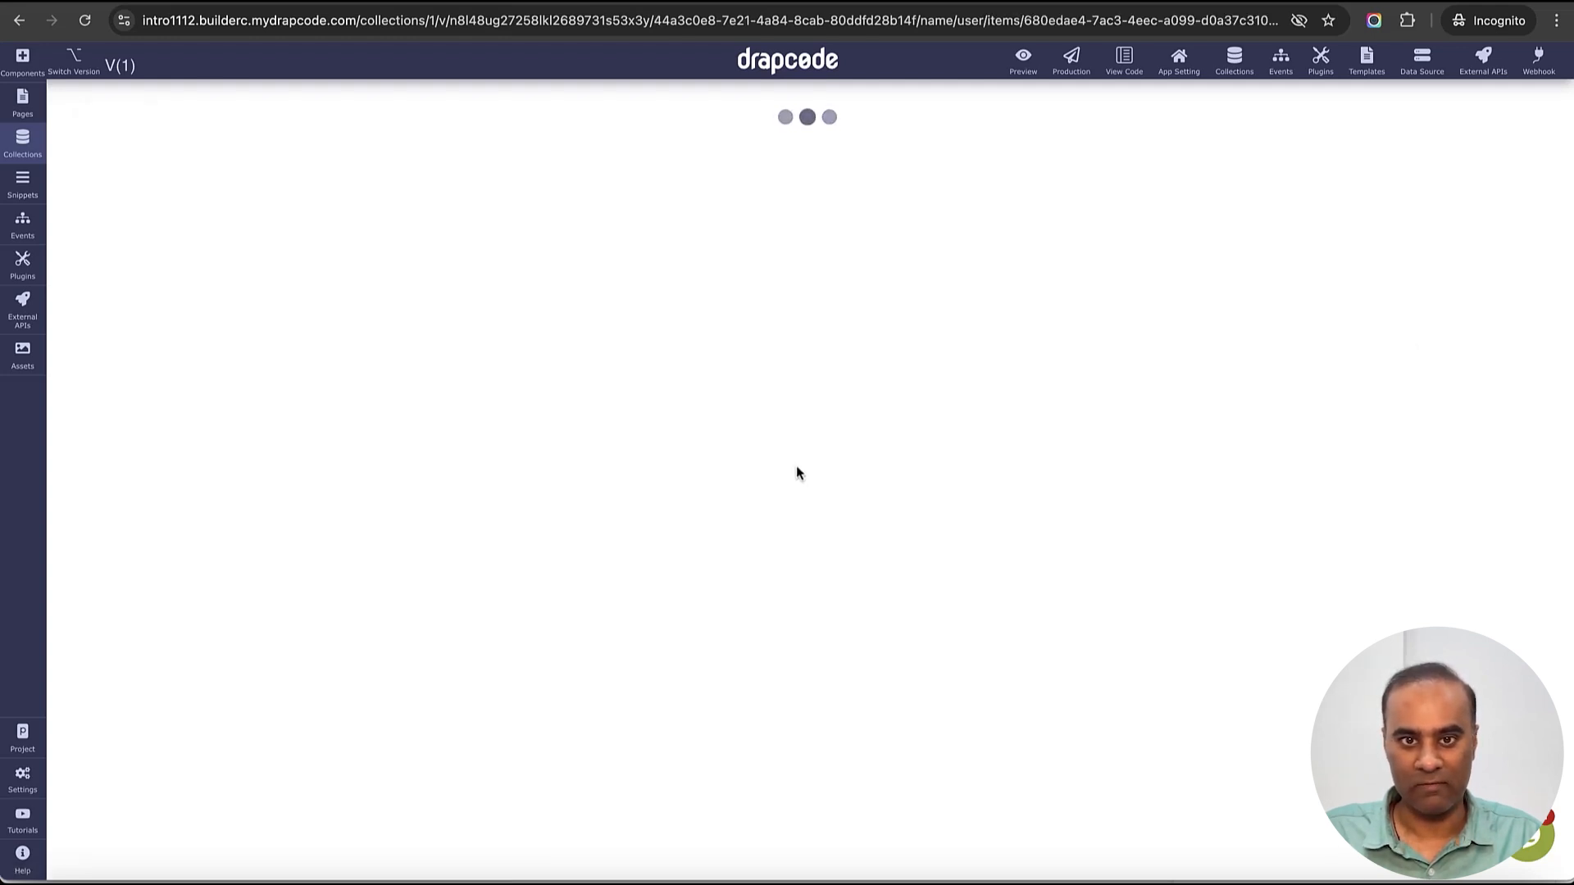
{"action": "left_click", "coordinate": [422, 720]}
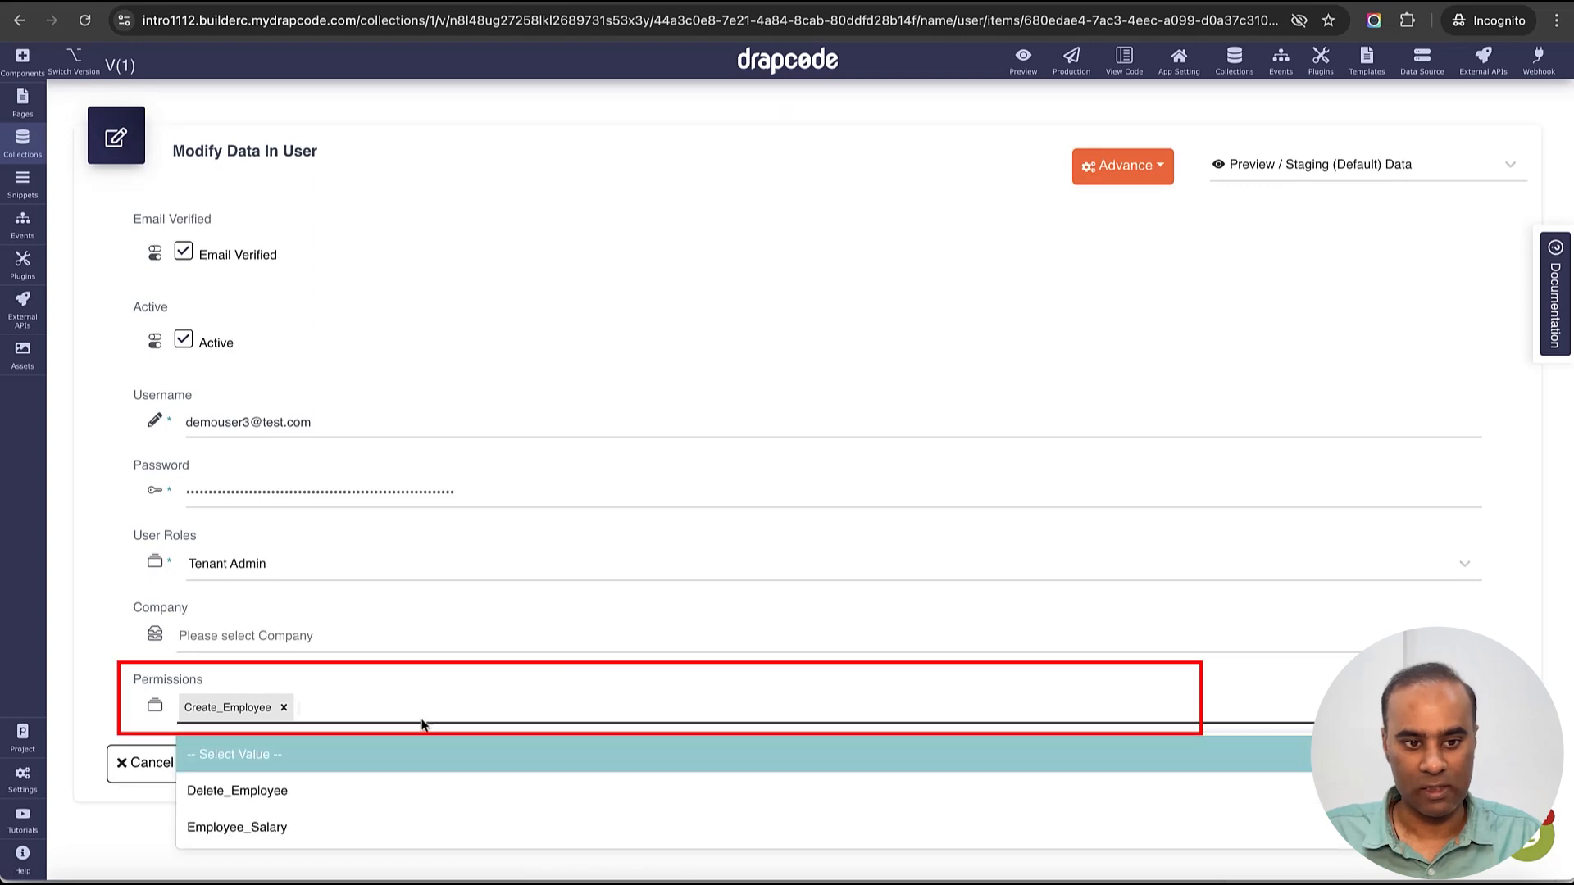
{"action": "left_click", "coordinate": [370, 827]}
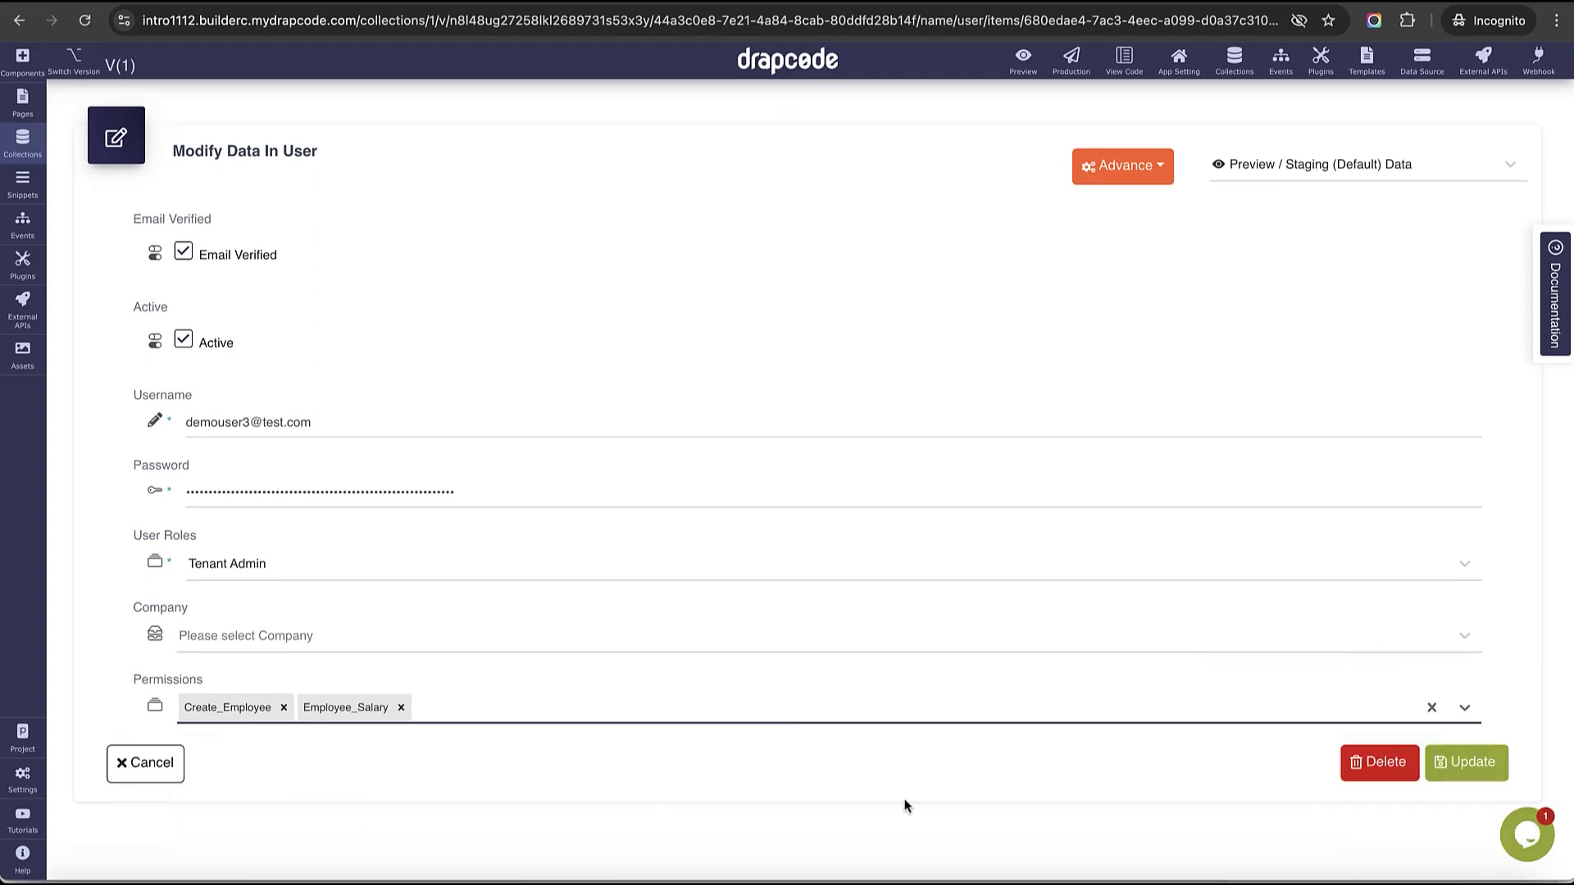
{"action": "left_click", "coordinate": [1447, 778]}
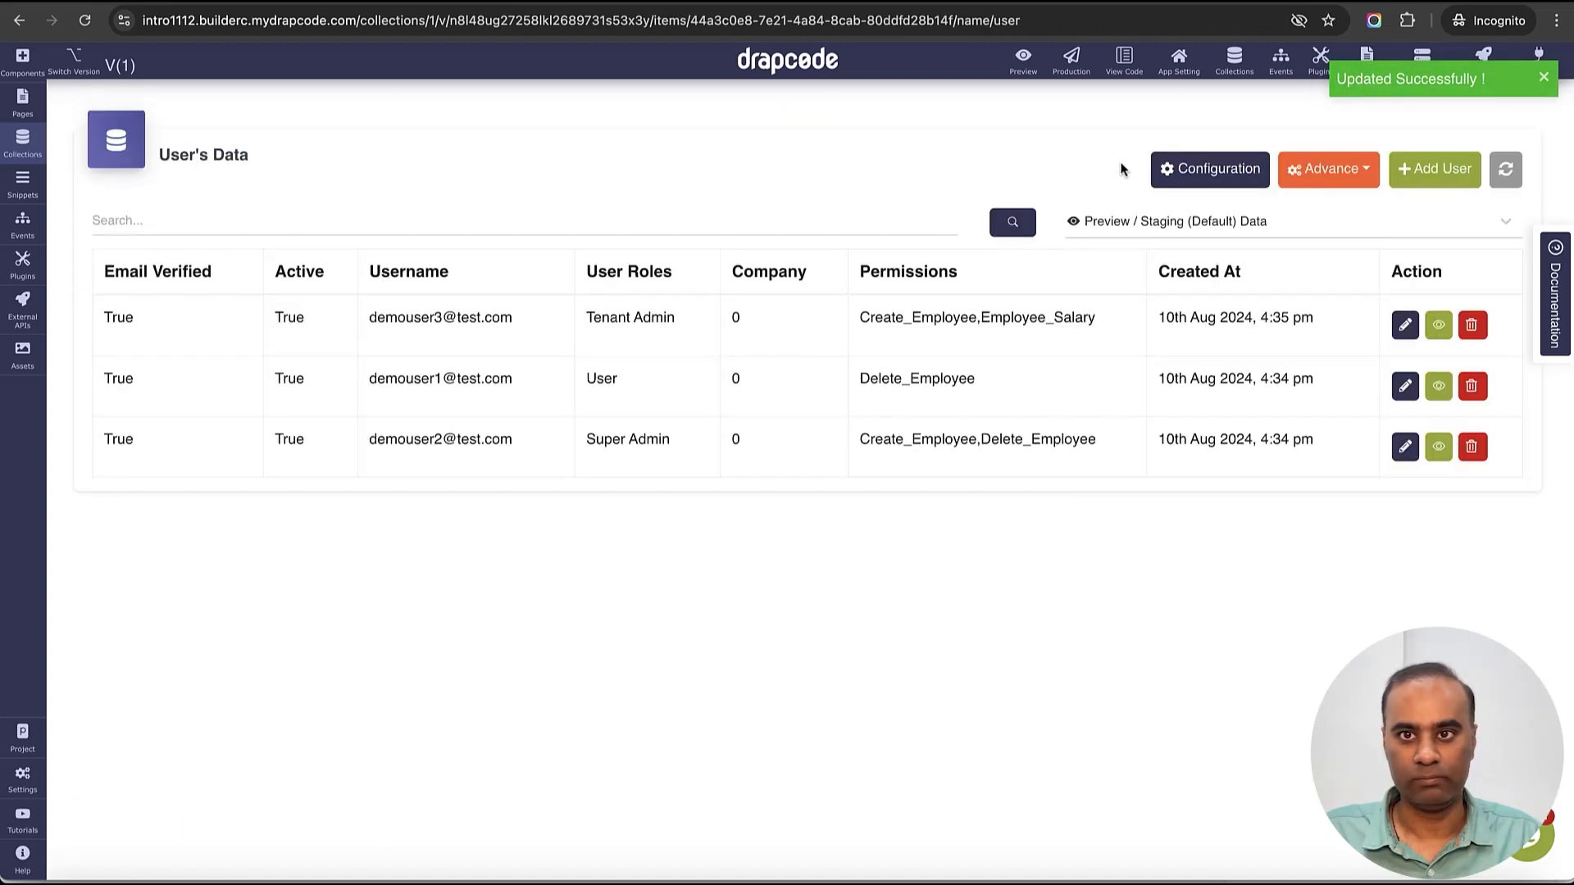
{"action": "left_click", "coordinate": [1394, 2]}
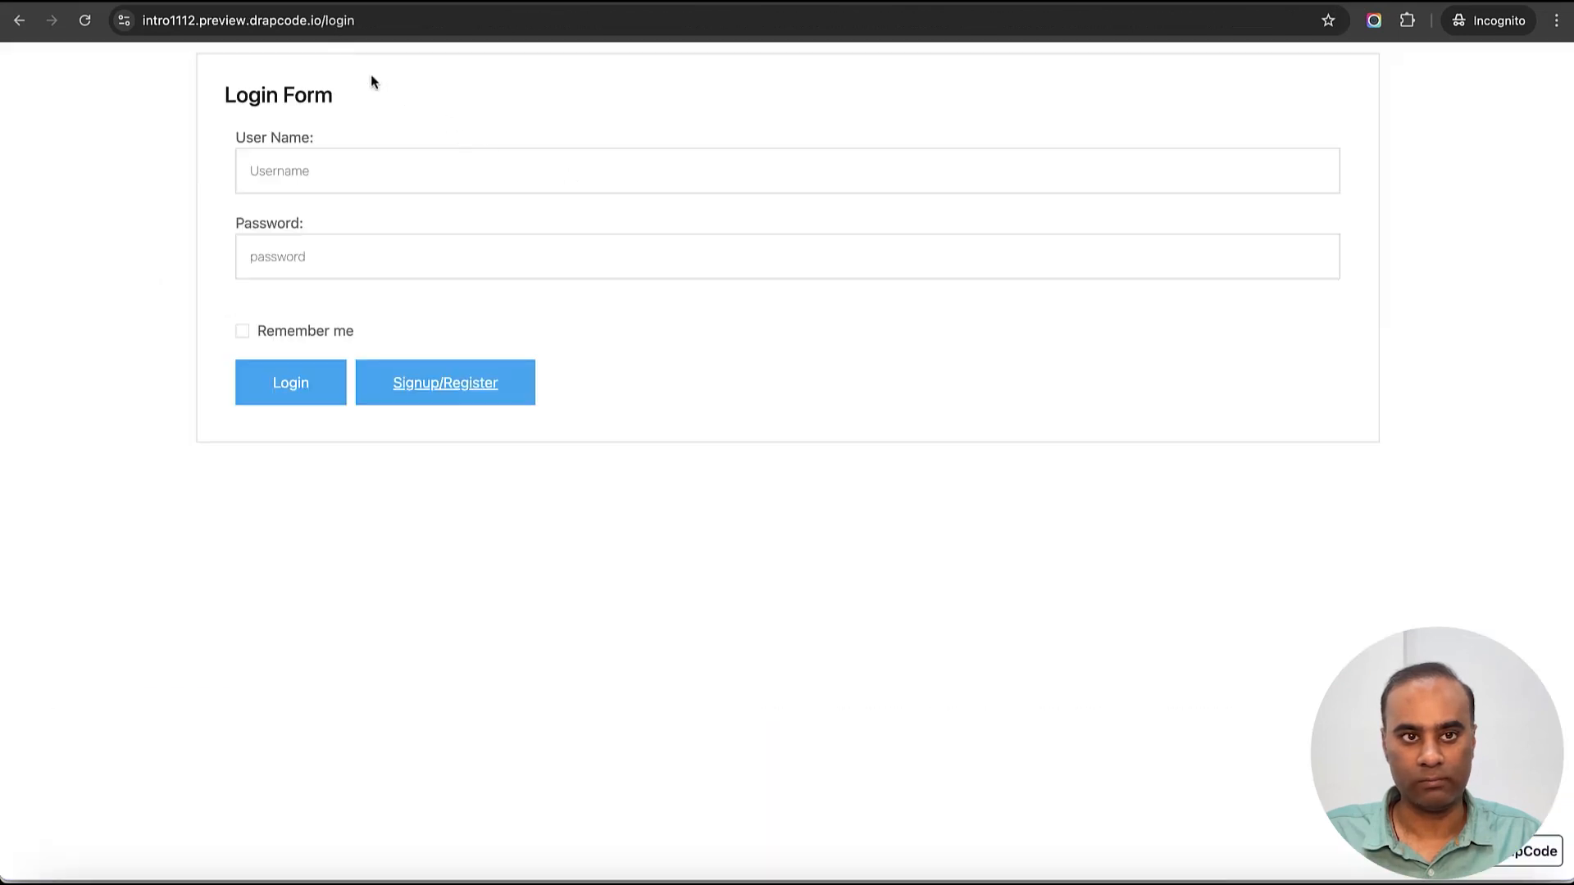
- Log in to the preview as the Tenant Admin user with the copied username and password
{"action": "left_click", "coordinate": [432, 175]}
{"action": "key", "text": "super+v"}
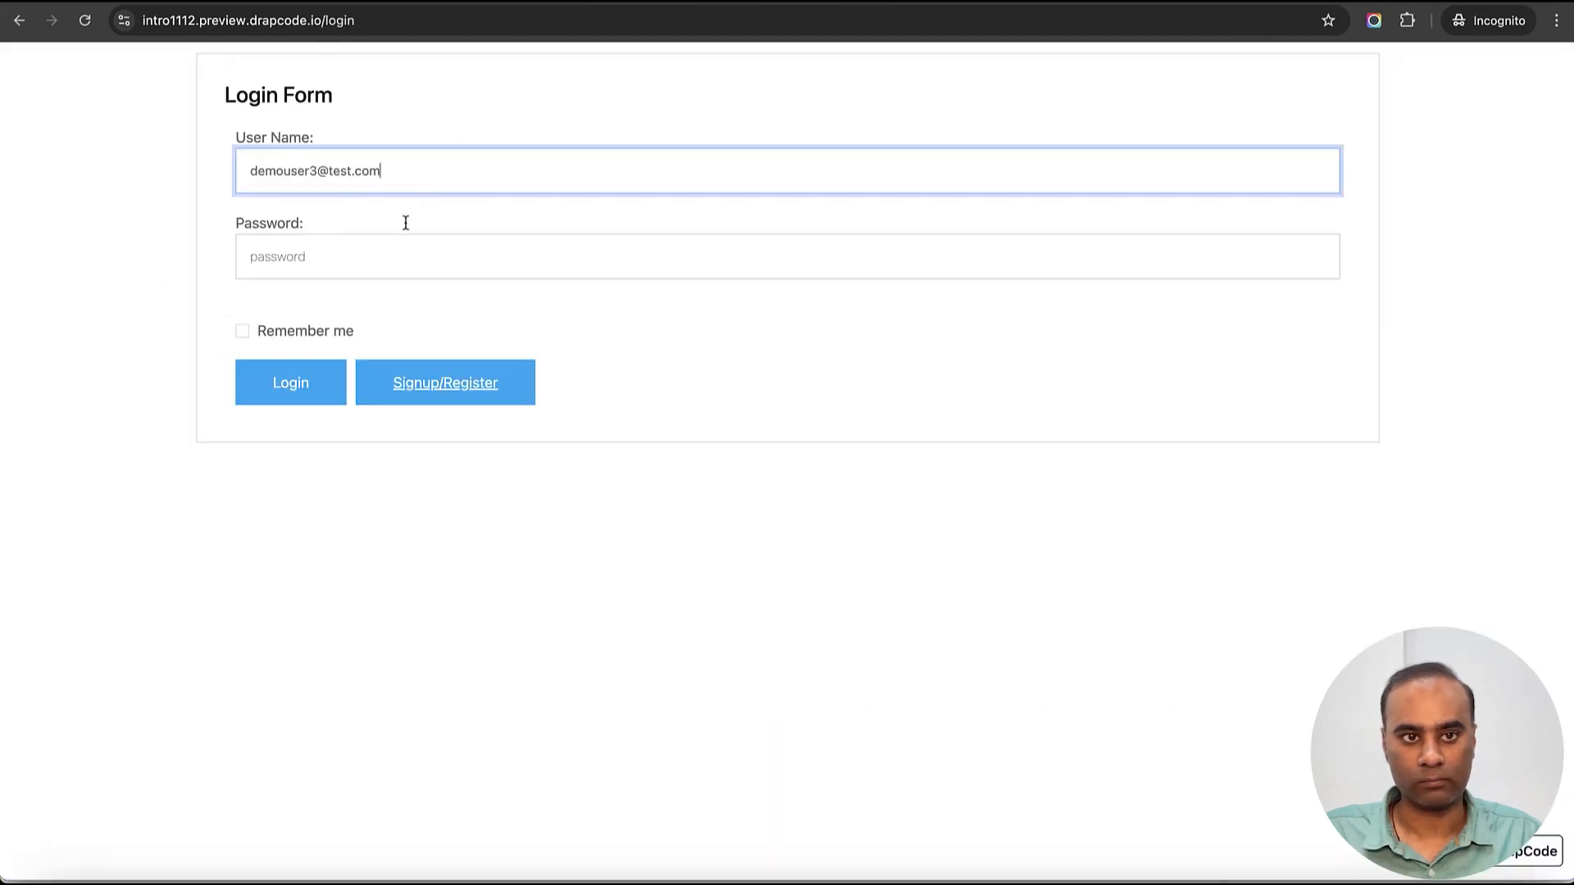
{"action": "left_click", "coordinate": [379, 260]}
{"action": "type", "text": "1234"}
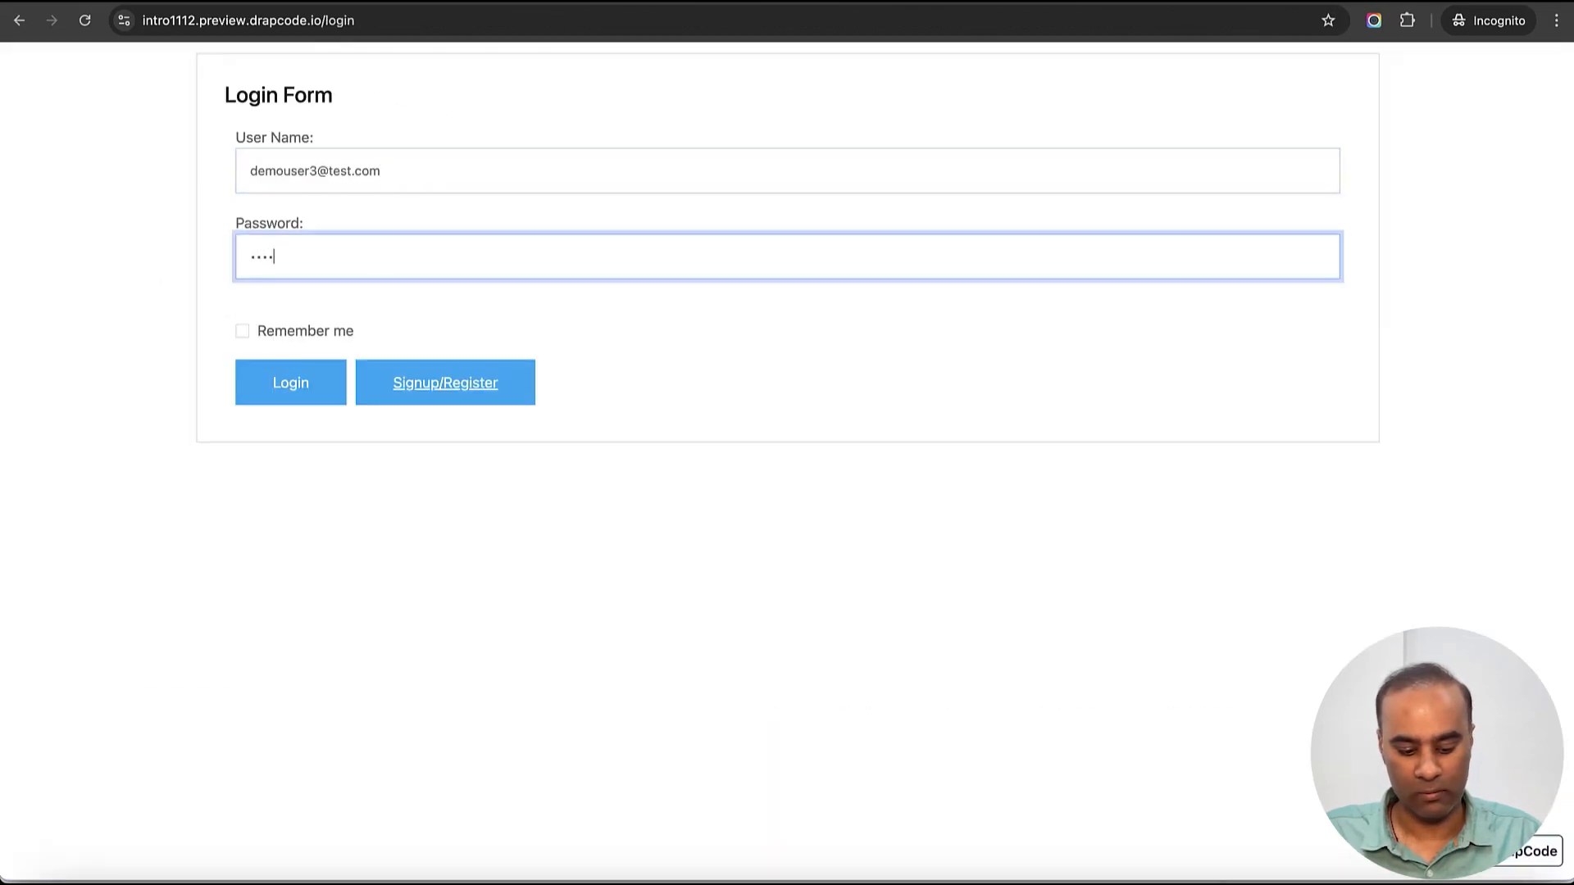
{"action": "type", "text": "56"}
{"action": "left_click", "coordinate": [302, 383]}
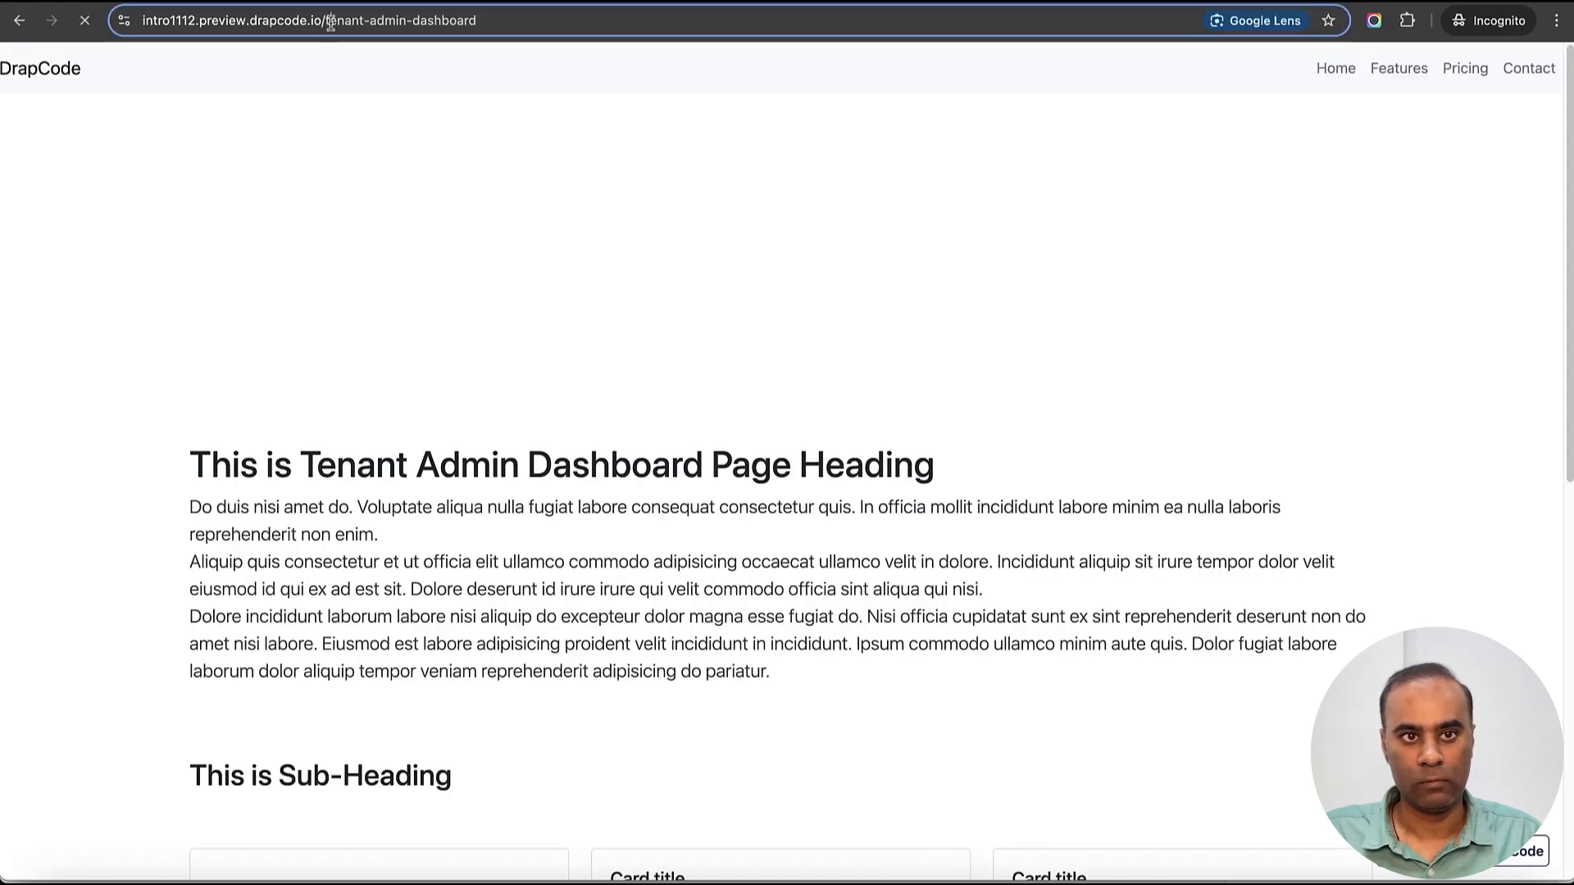
- Open the employee-data page, fixing the address typo, and confirm Salary shows 200000 and 120000
{"action": "left_click_drag", "start_coordinate": [331, 22], "coordinate": [527, 24]}
{"action": "type", "text": "templ"}
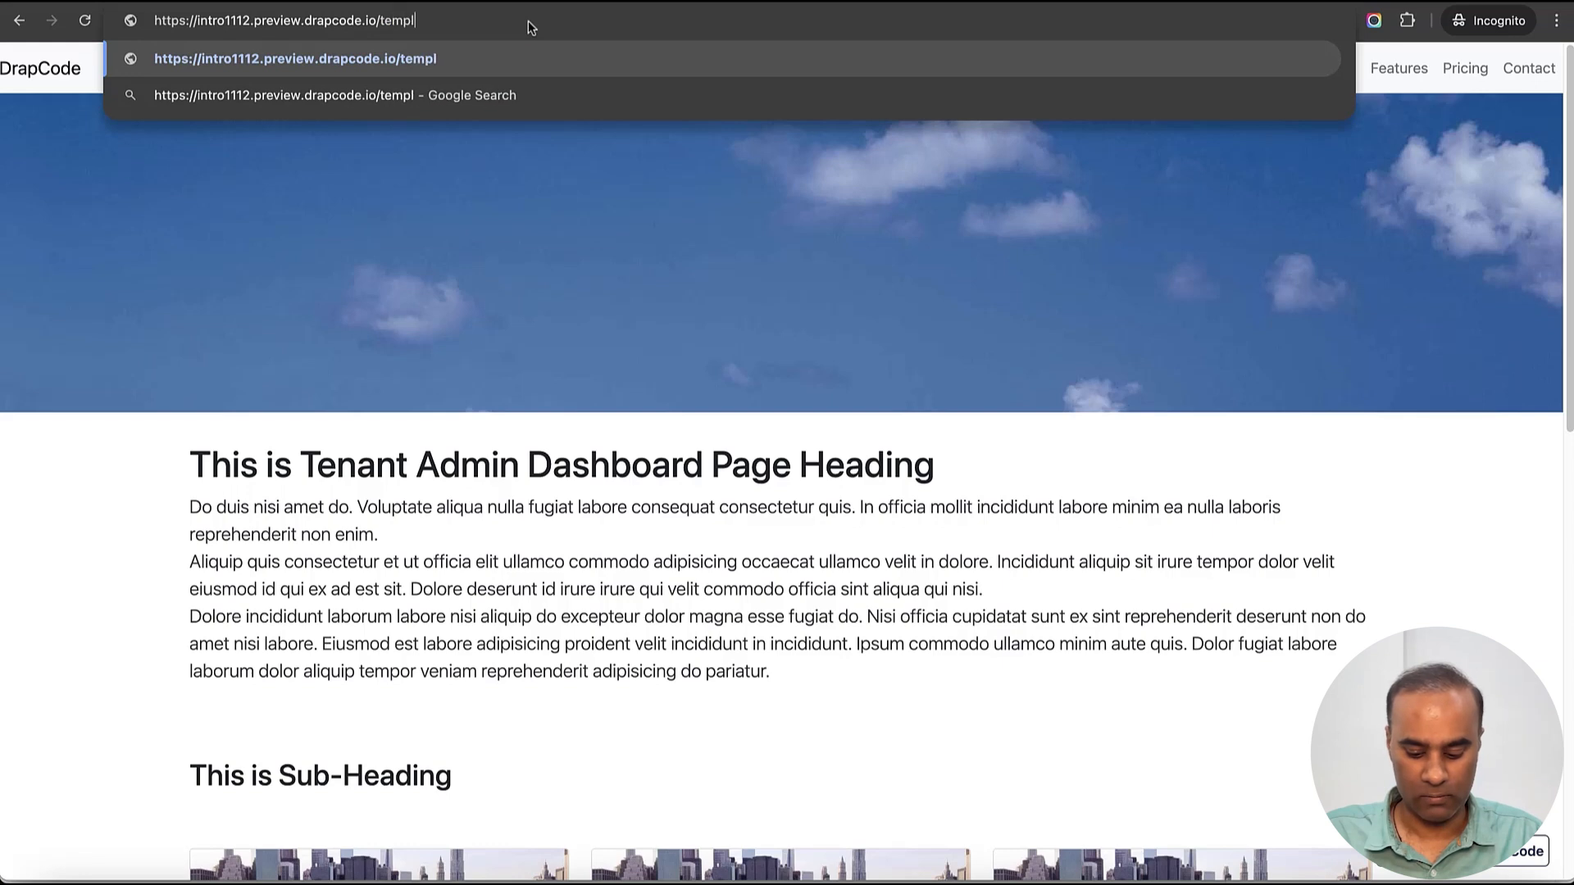
{"action": "type", "text": "oyee-data"}
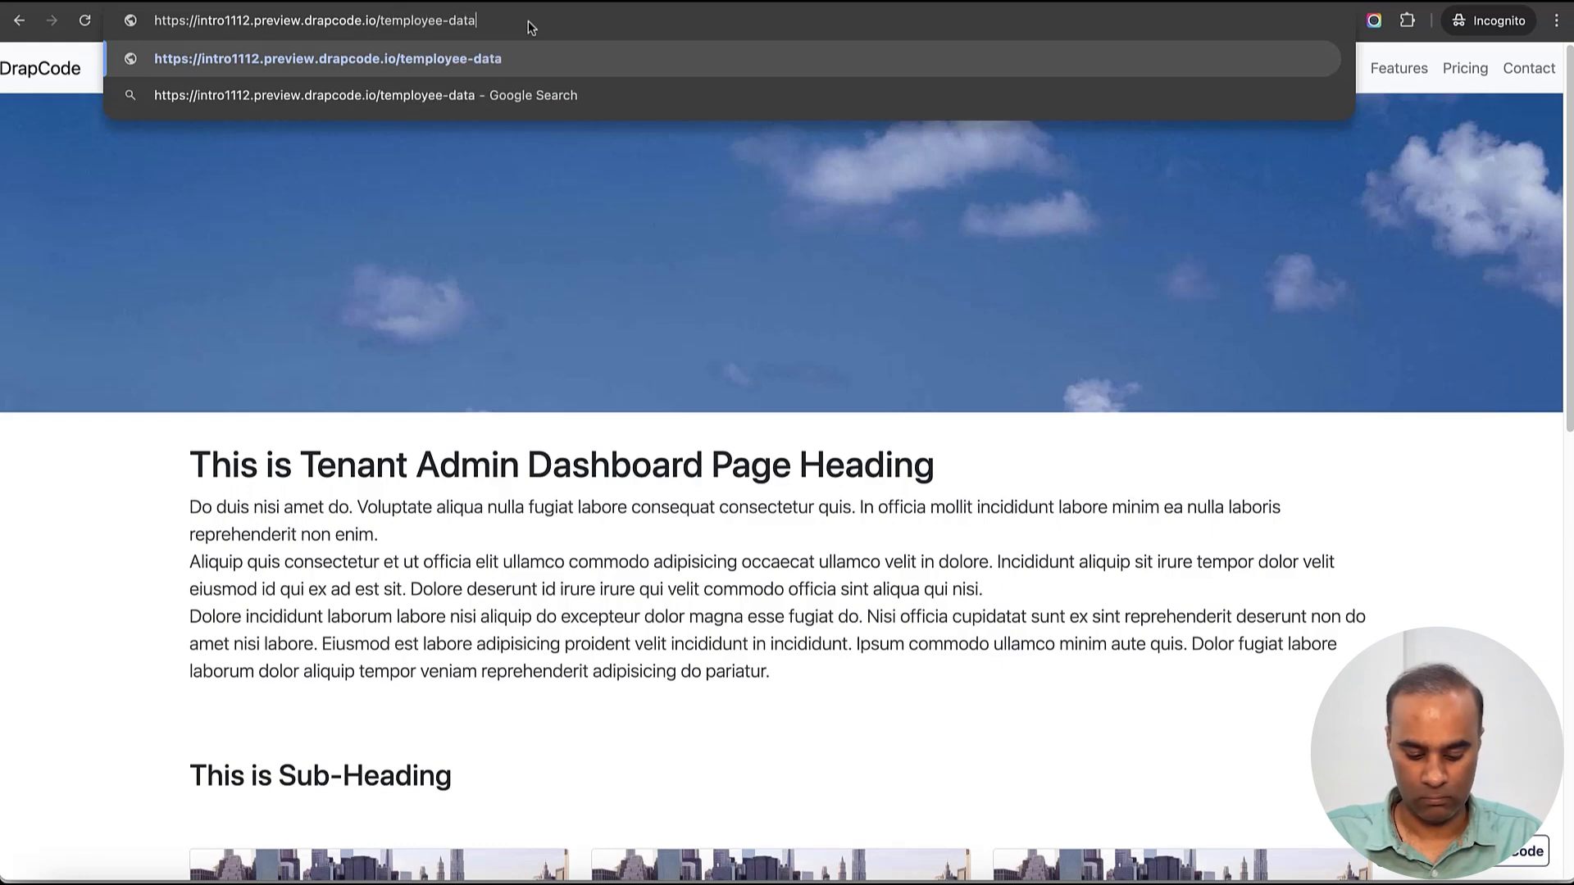
{"action": "key", "text": "Return"}
{"action": "left_click", "coordinate": [330, 21]}
{"action": "double_click", "coordinate": [399, 21]}
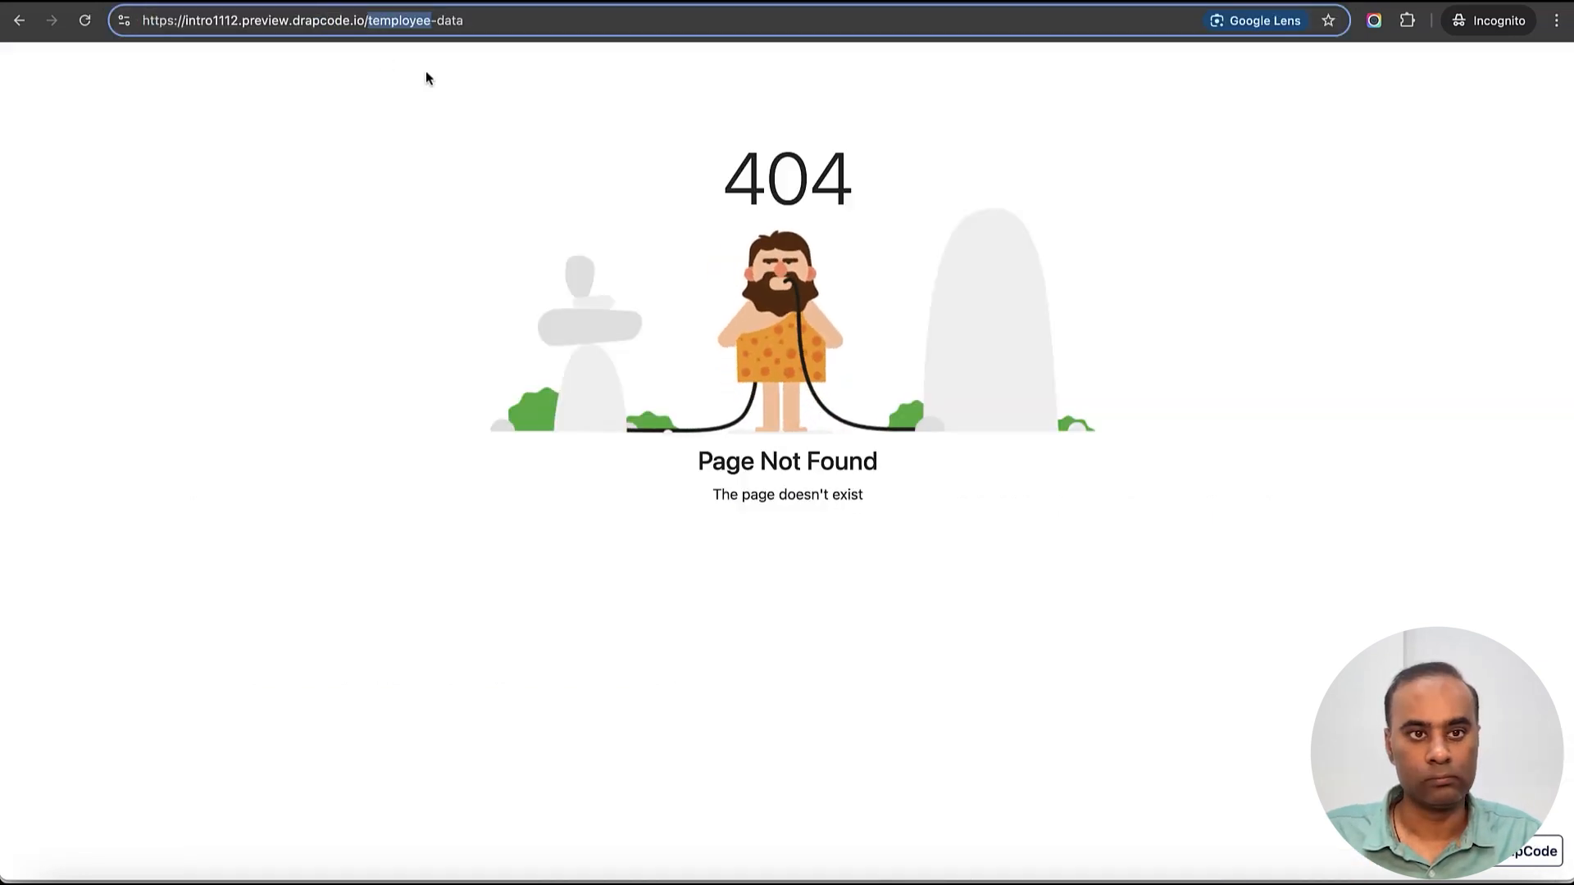
{"action": "key", "text": "Left"}
{"action": "key", "text": "Right"}
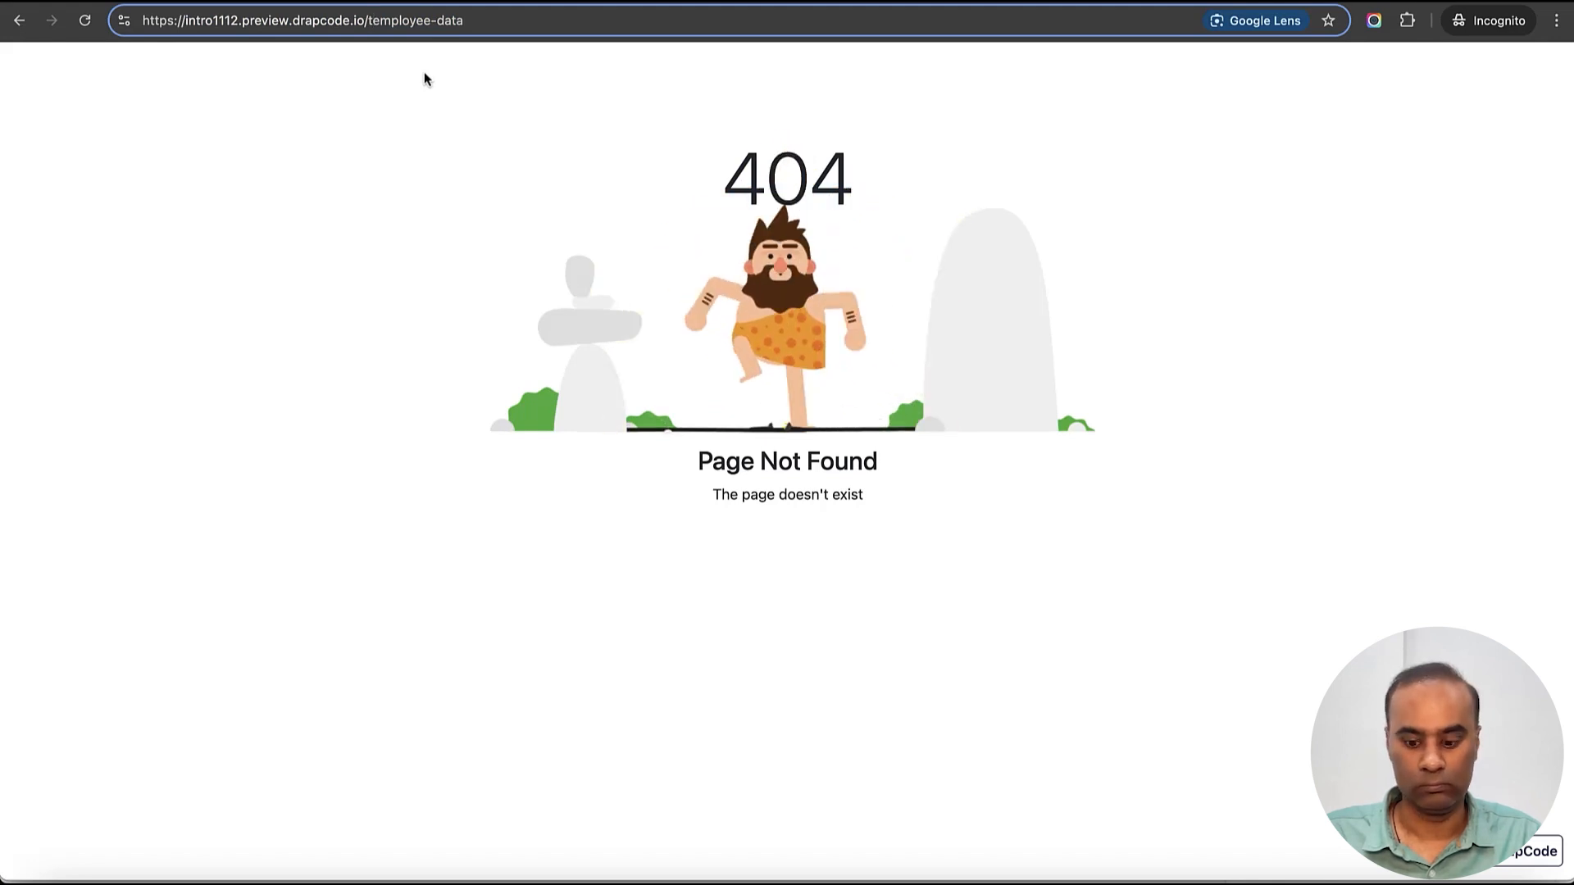
{"action": "key", "text": "BackSpace"}
{"action": "key", "text": "Return"}
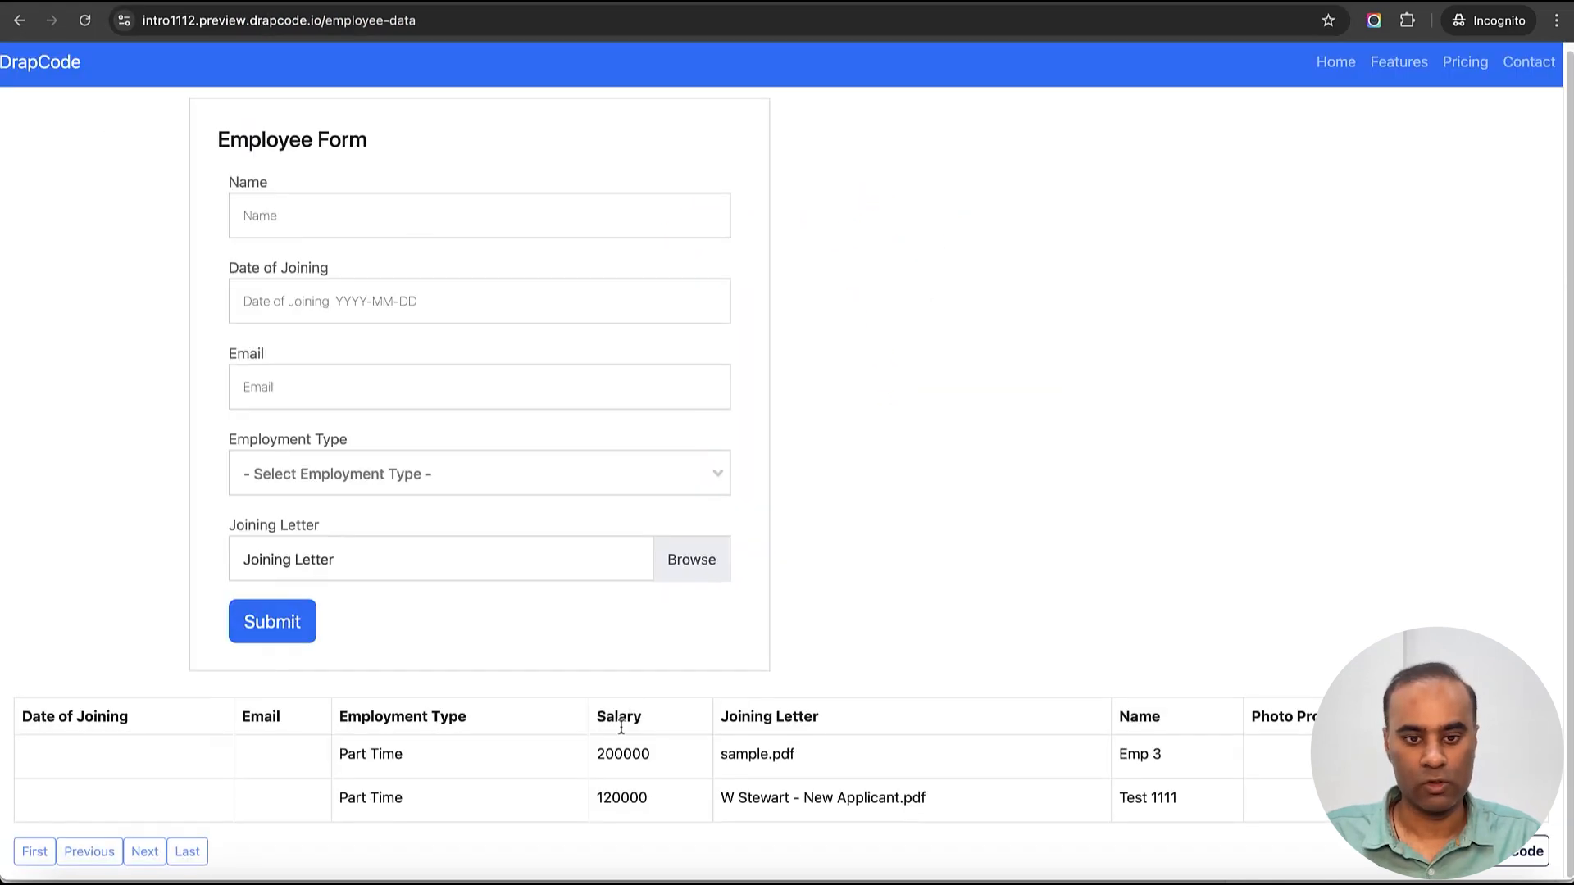
{"action": "left_click_drag", "start_coordinate": [598, 706], "coordinate": [611, 799]}
{"action": "left_click", "coordinate": [942, 605]}
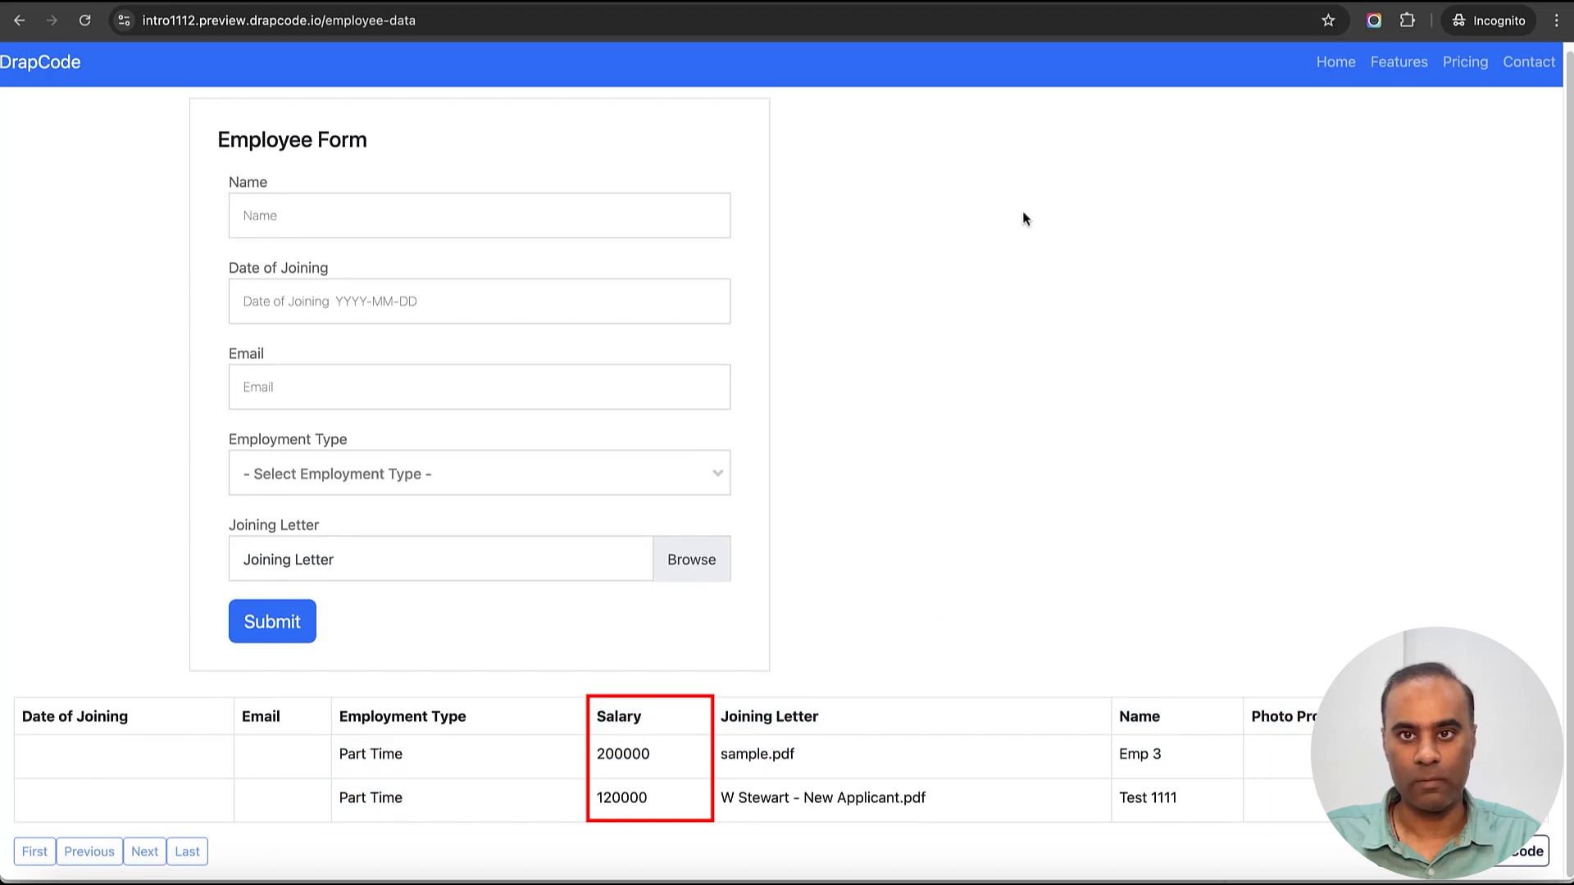
- Navigate the preview back to the login page
{"action": "left_click", "coordinate": [336, 23]}
{"action": "left_click_drag", "start_coordinate": [338, 26], "coordinate": [504, 29]}
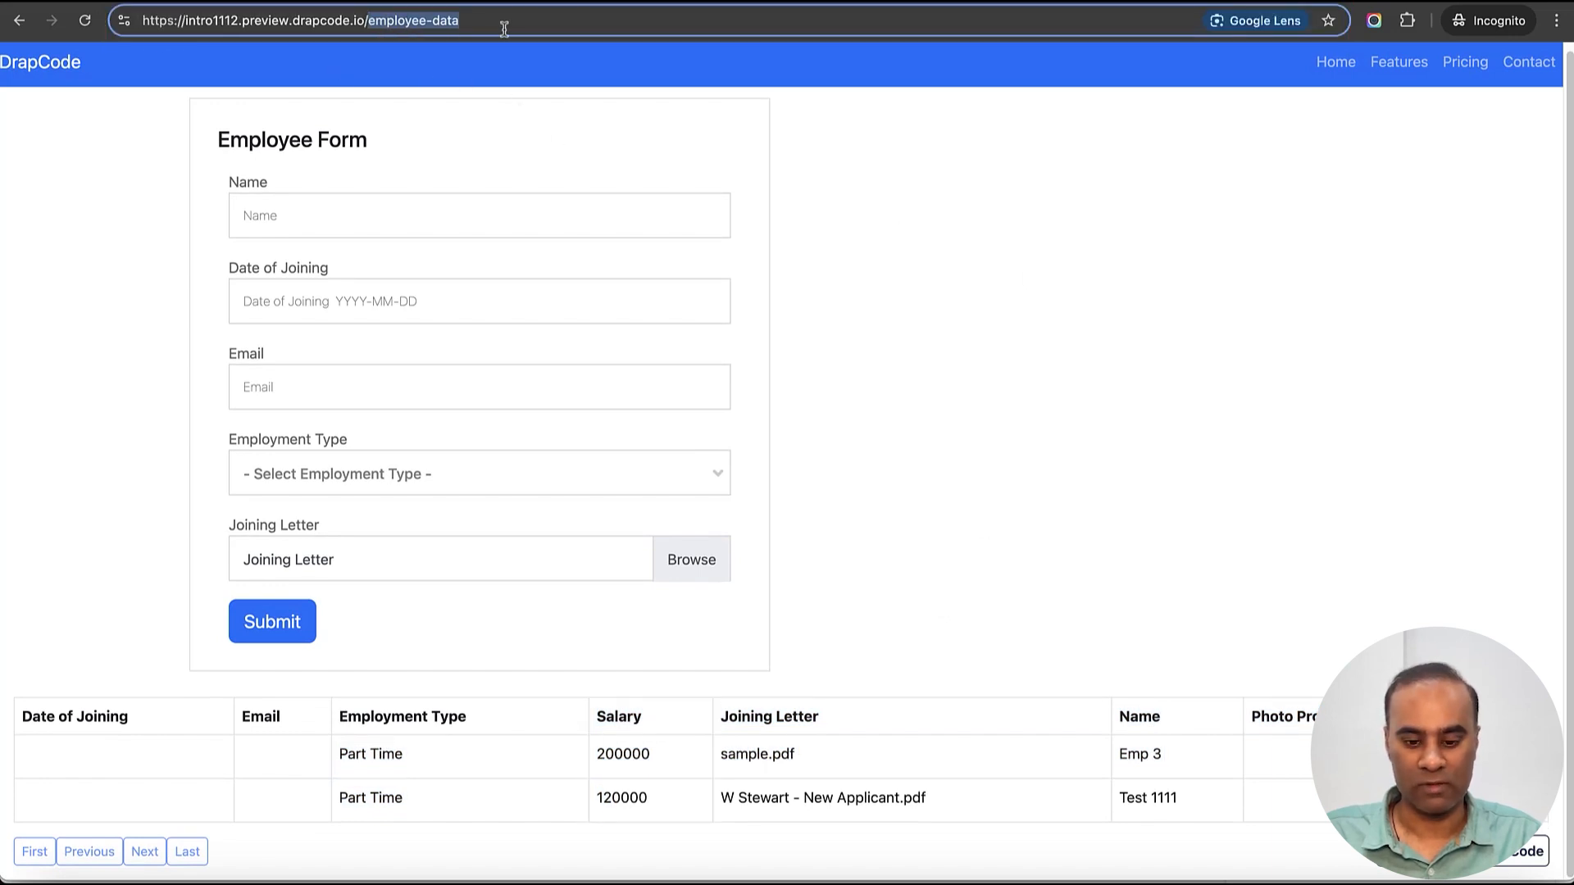
{"action": "type", "text": "login"}
{"action": "key", "text": "Return"}
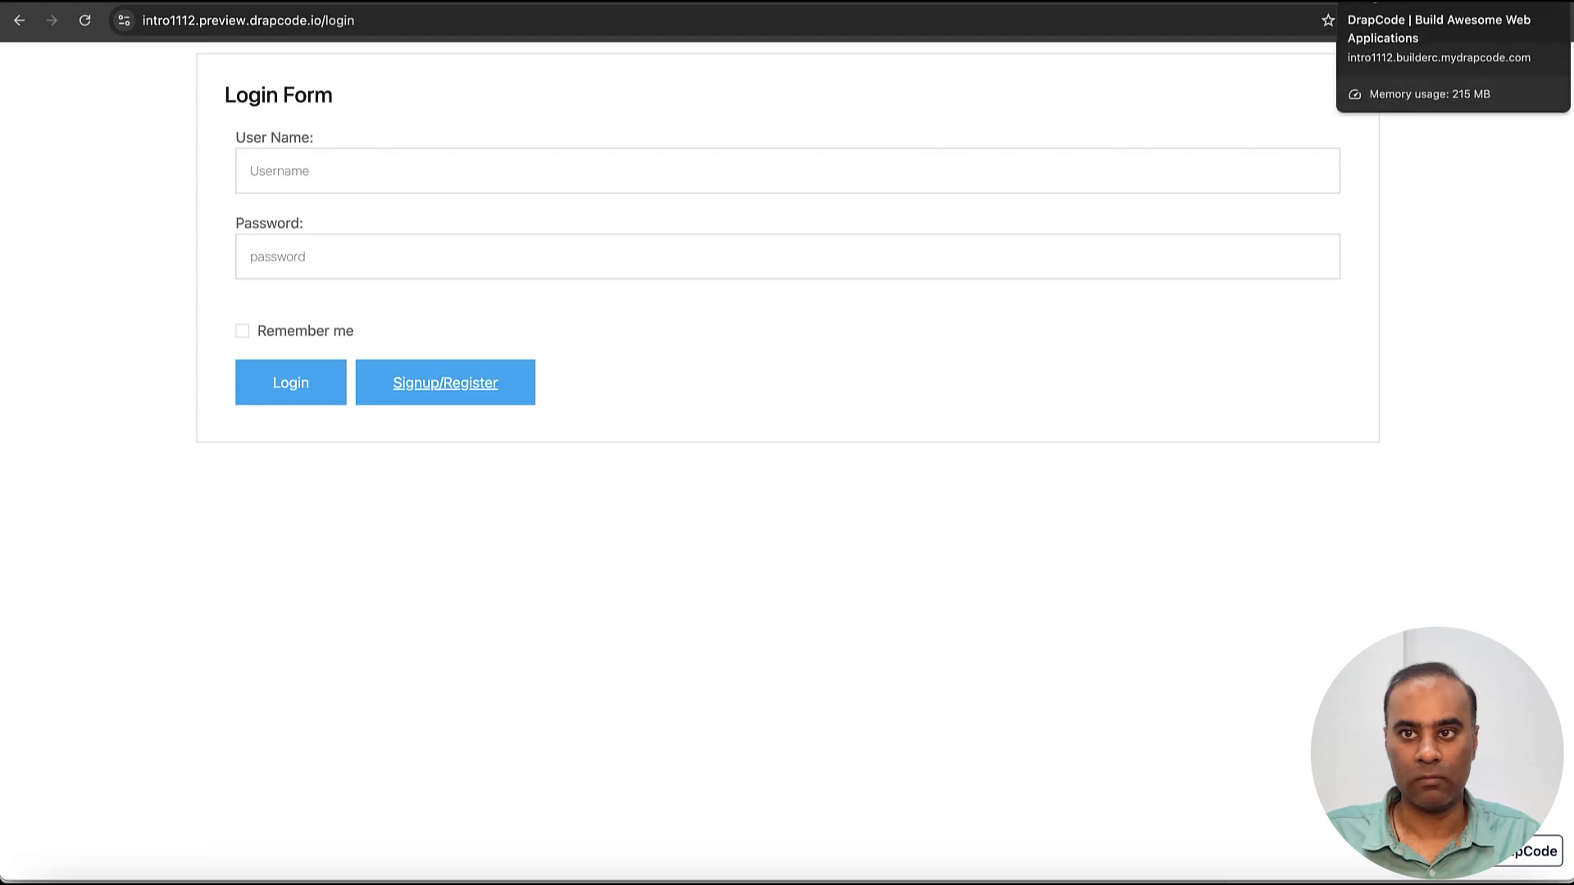
- Log in to the preview as the Super Admin user, taking the username from User's Data
{"action": "left_click", "coordinate": [1423, 3]}
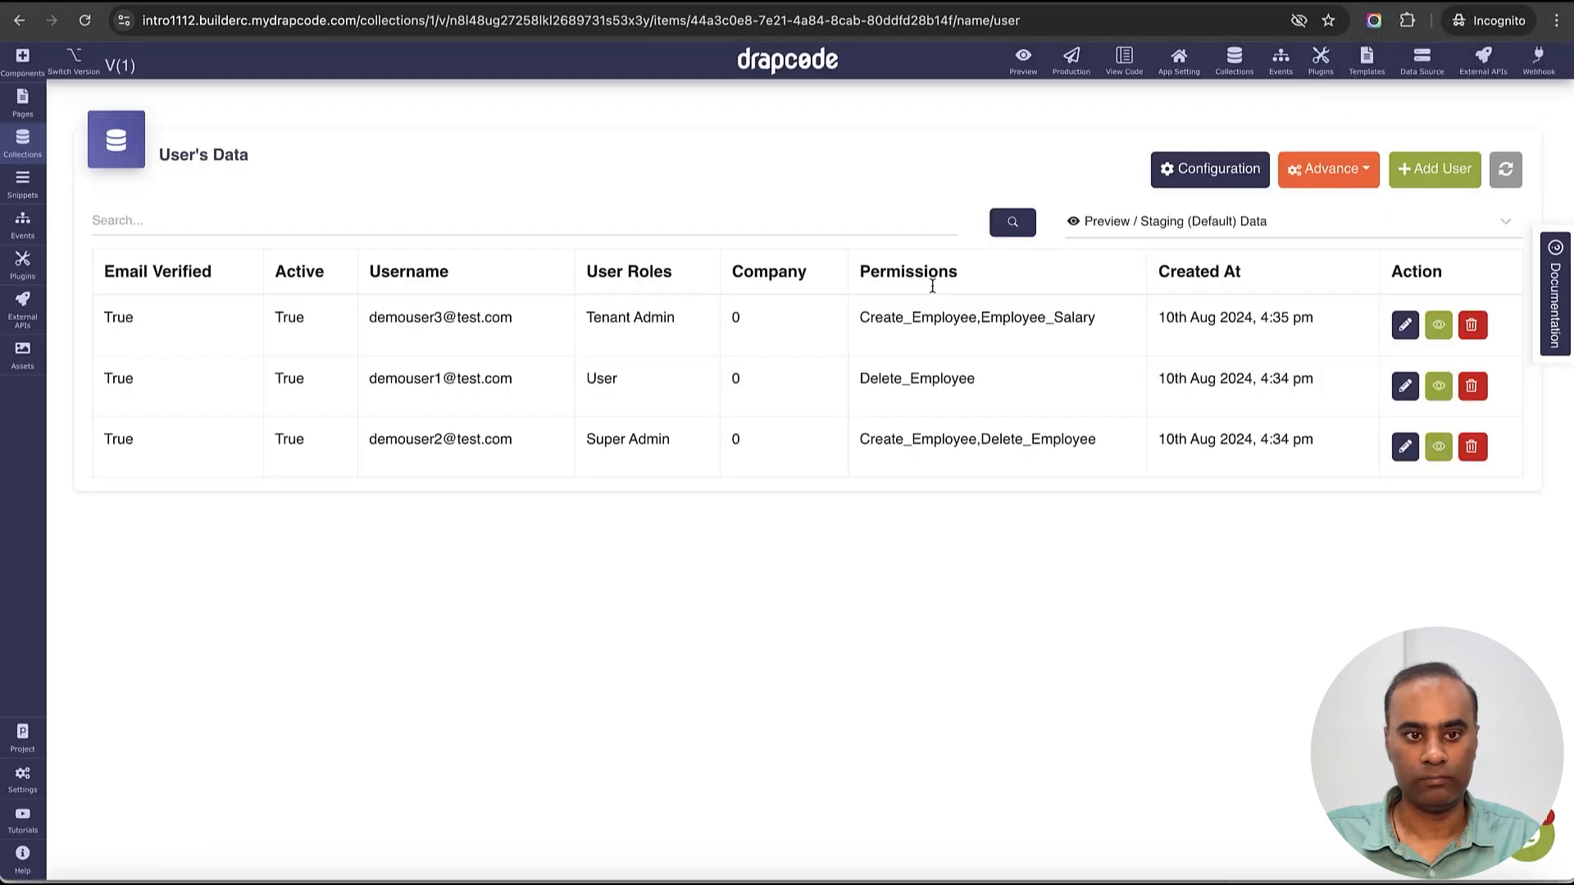
{"action": "triple_click", "coordinate": [463, 444]}
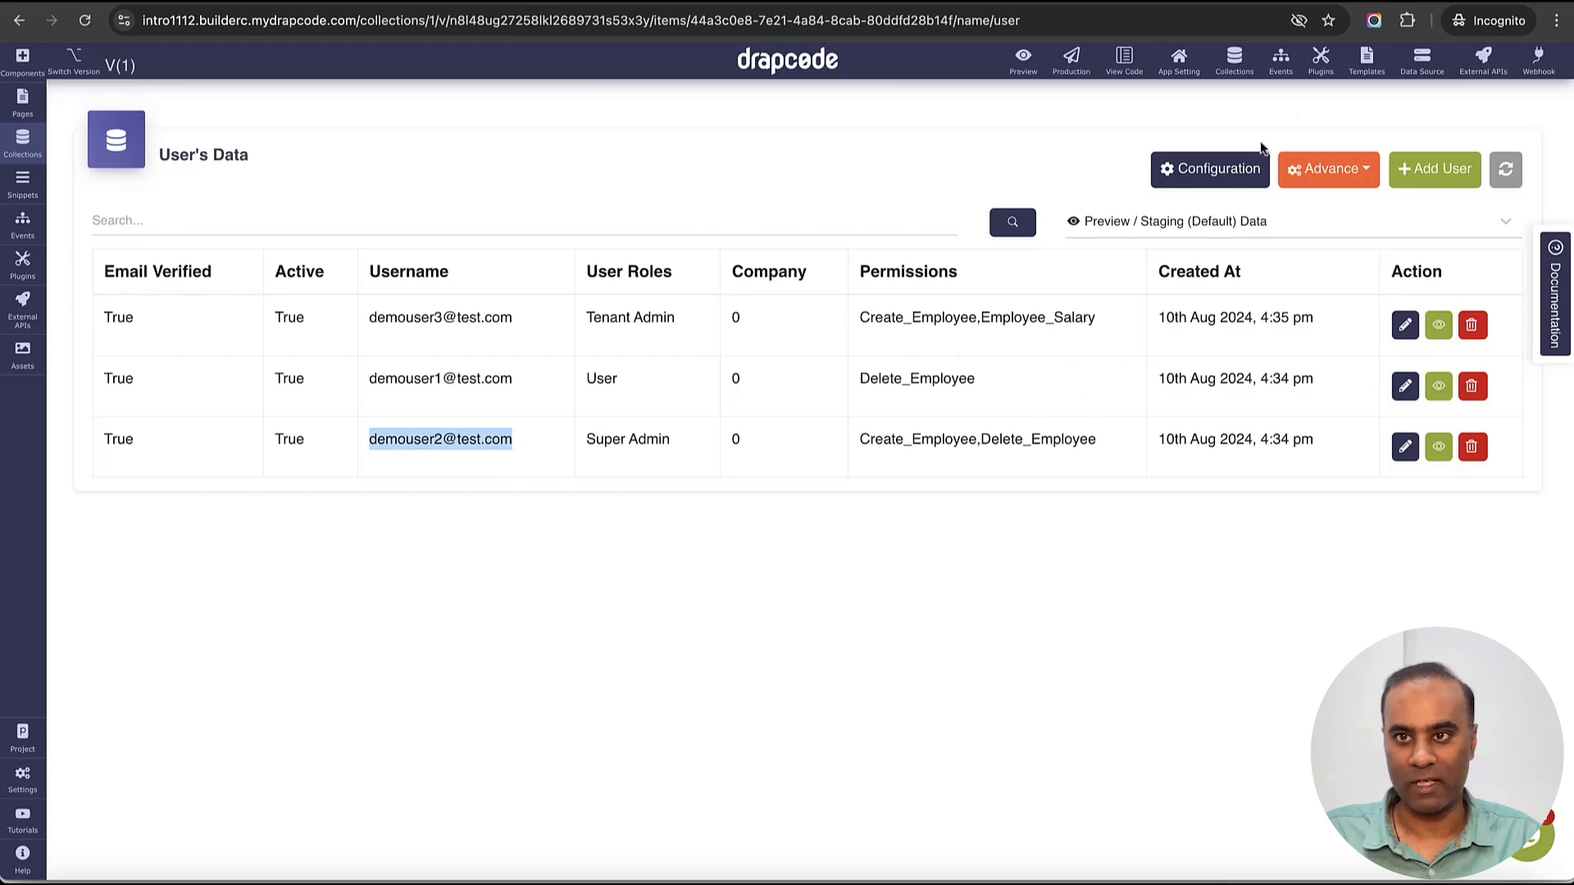
{"action": "left_click", "coordinate": [1403, 3]}
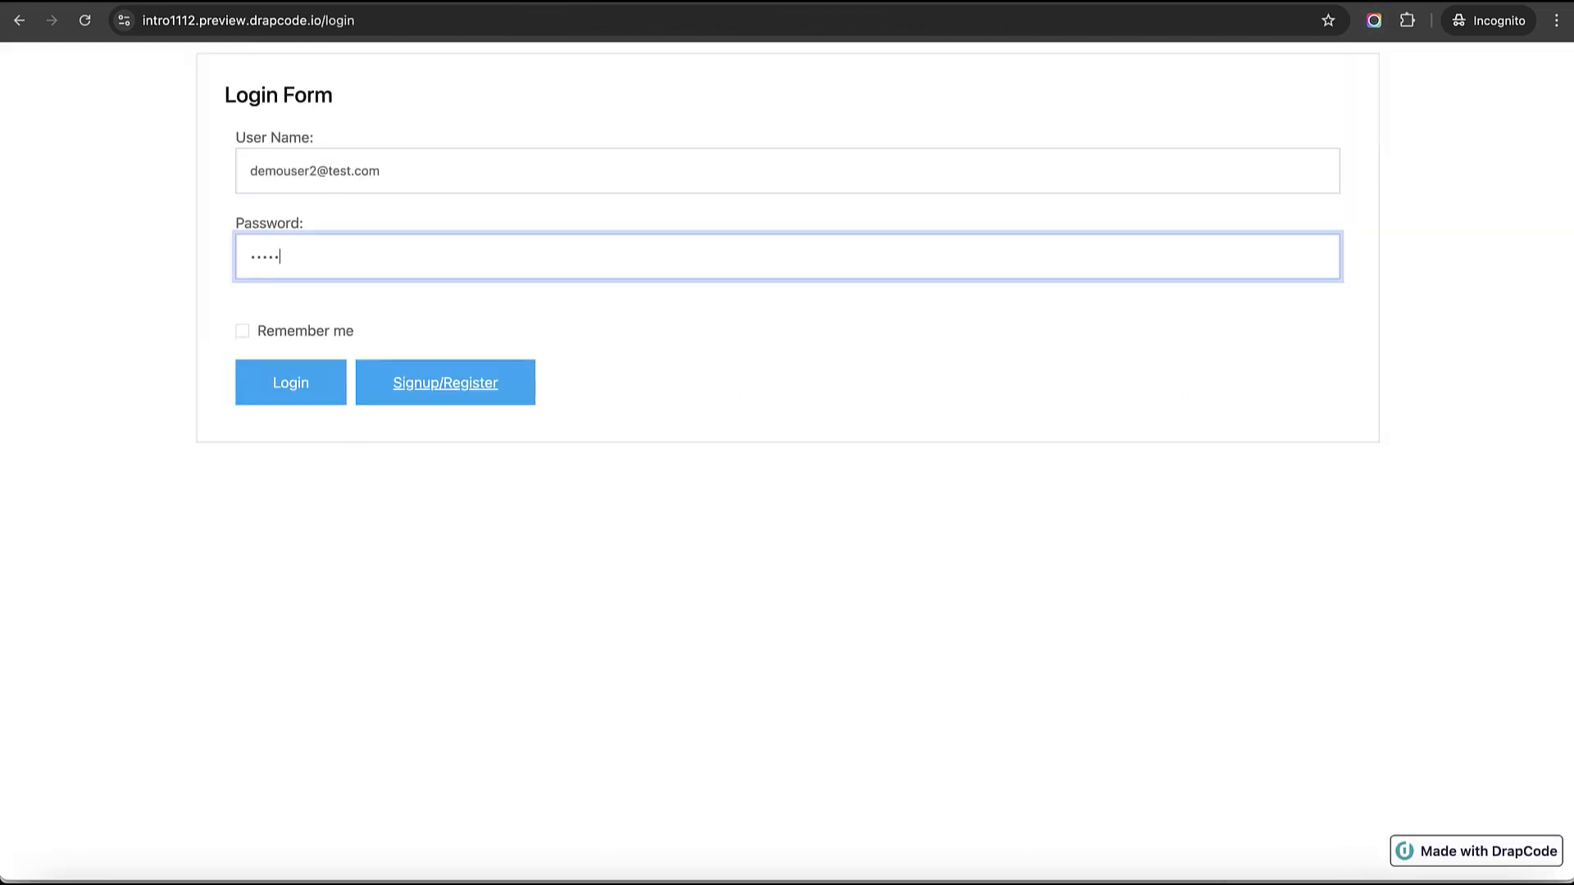
{"action": "key", "text": "Return"}
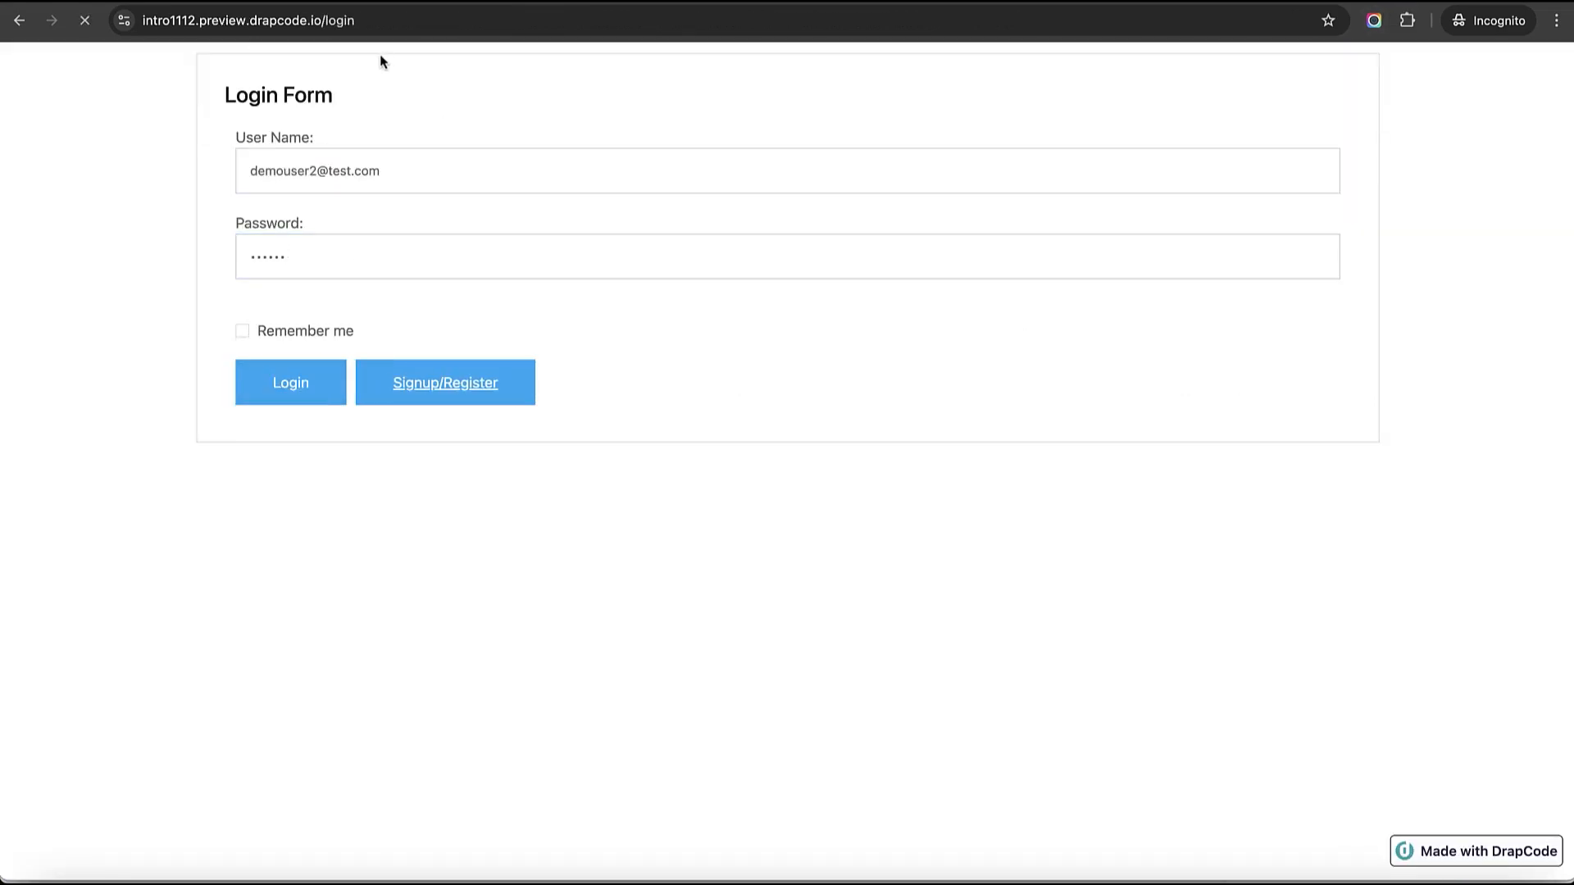
- Open the employee-data page and confirm Salary is blank for both employees
{"action": "left_click_drag", "start_coordinate": [326, 23], "coordinate": [574, 39]}
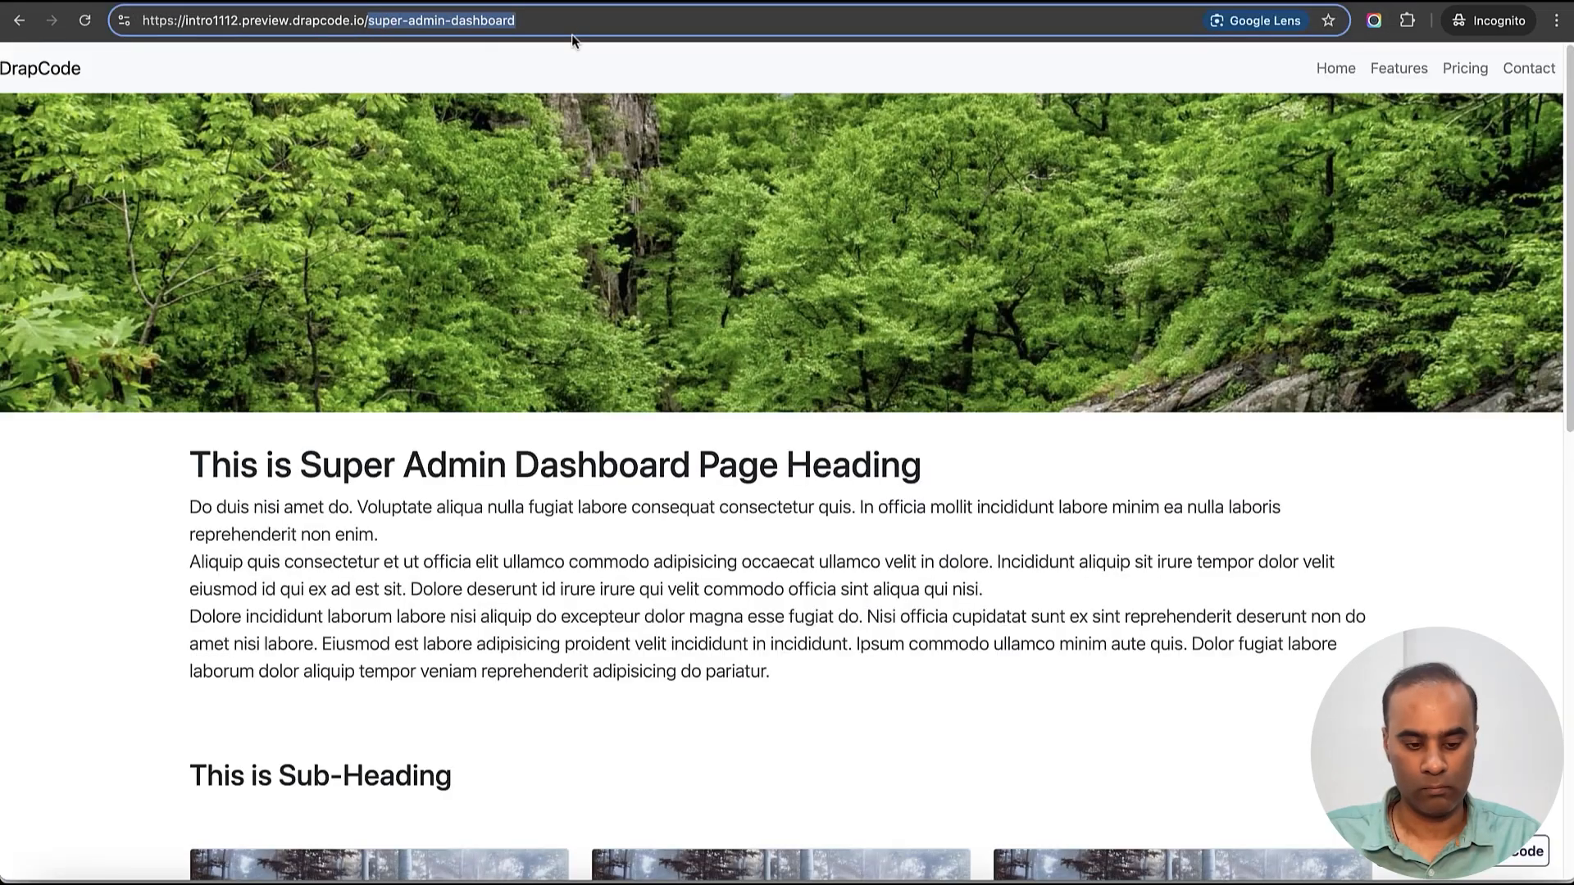
{"action": "type", "text": "employee-data"}
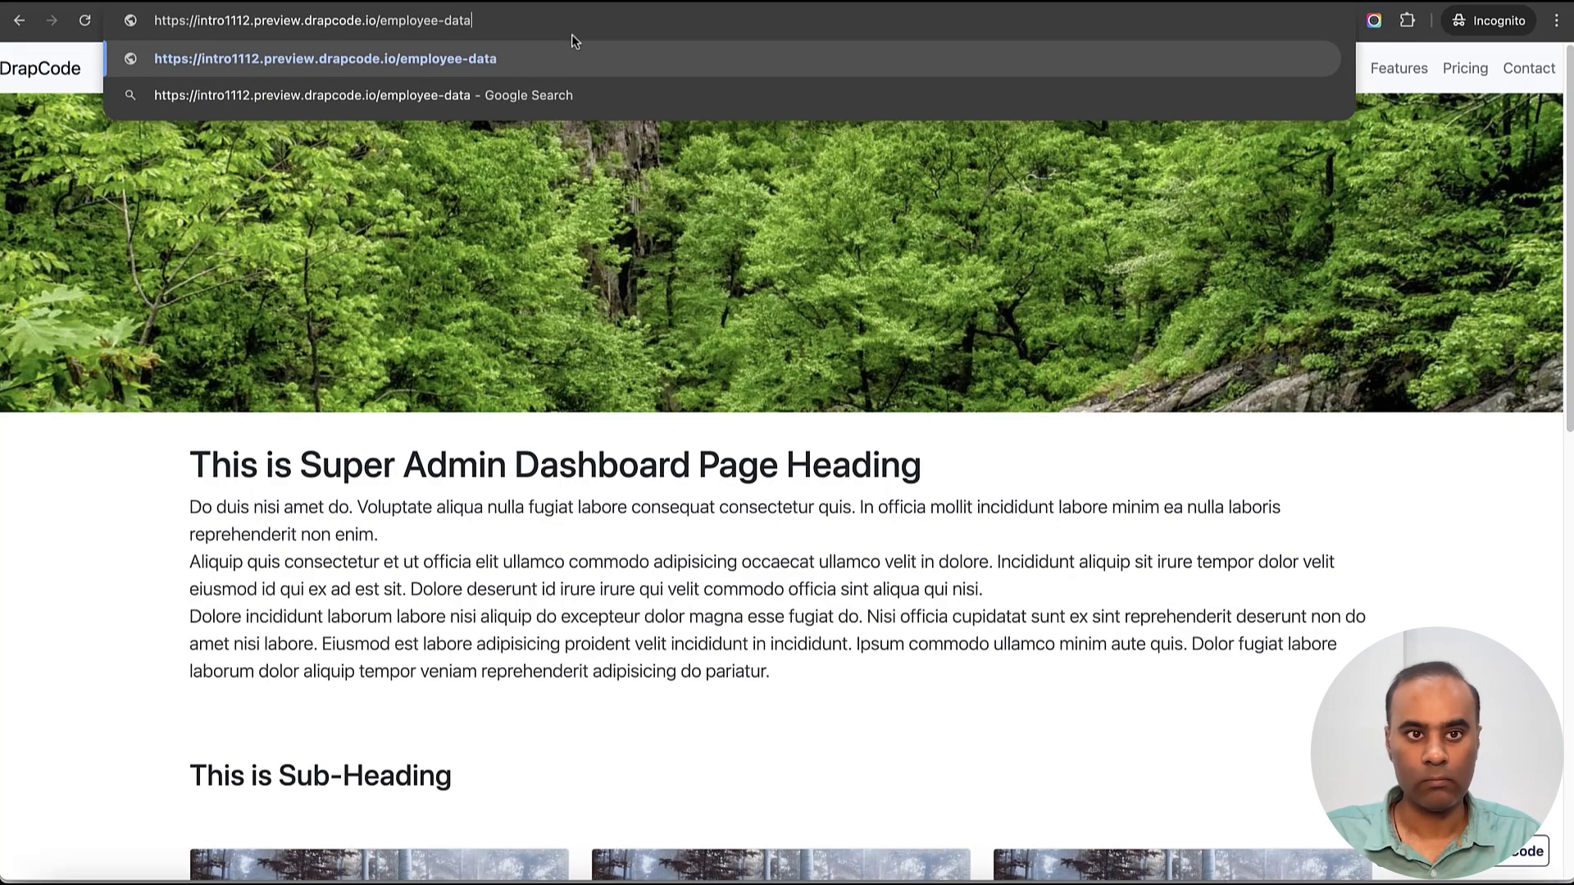
{"action": "key", "text": "Return"}
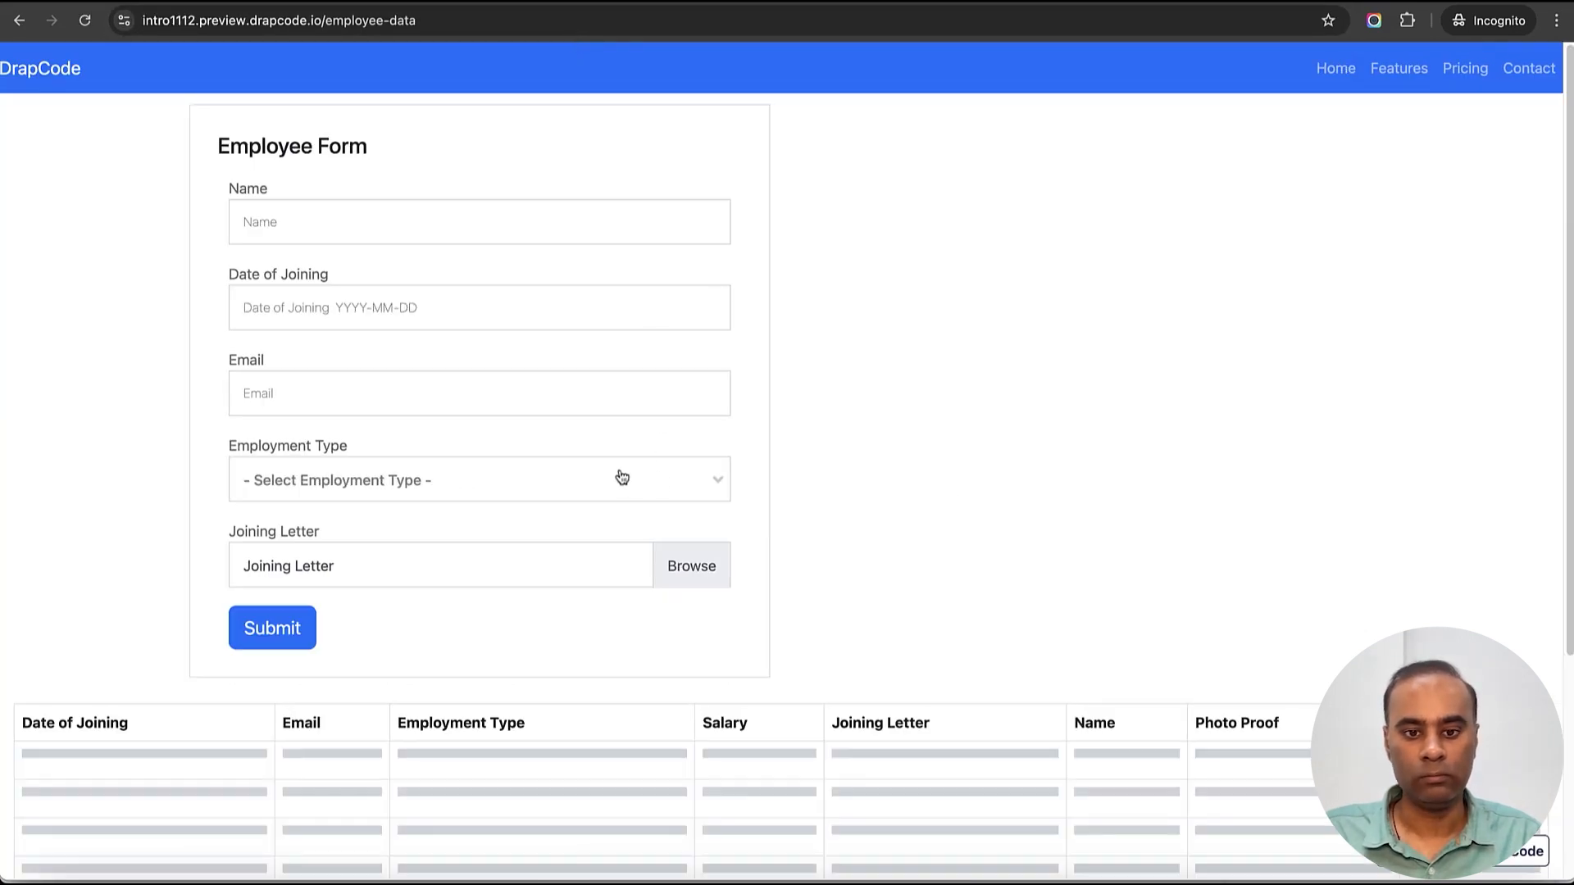
{"action": "scroll", "coordinate": [616, 655], "scroll_direction": "down", "scroll_amount": 2}
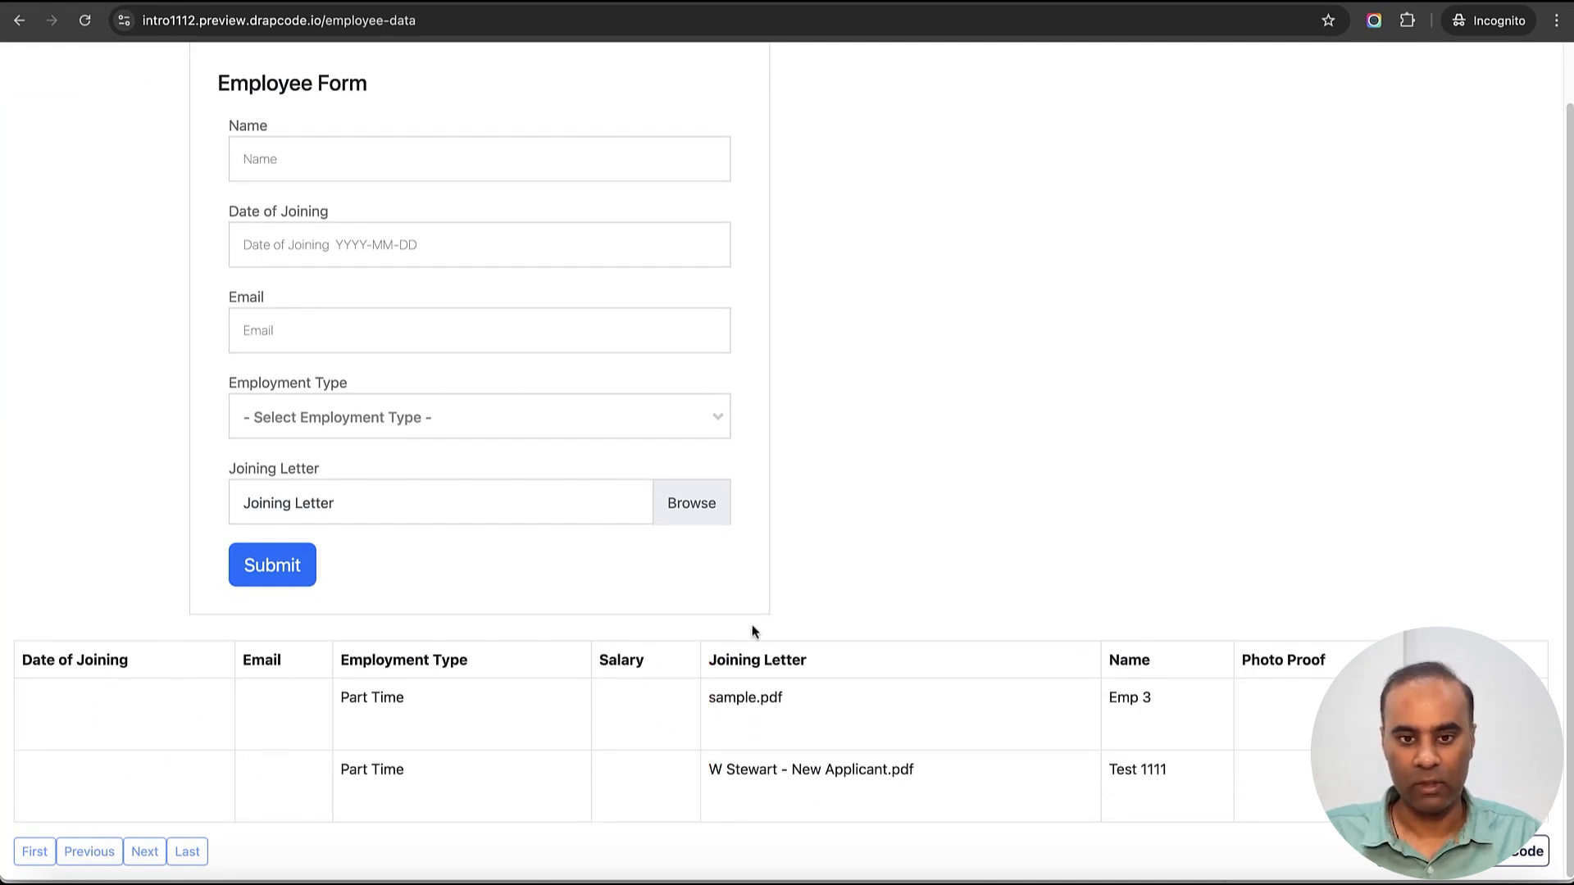
{"action": "scroll", "coordinate": [899, 492], "scroll_direction": "up", "scroll_amount": 2}
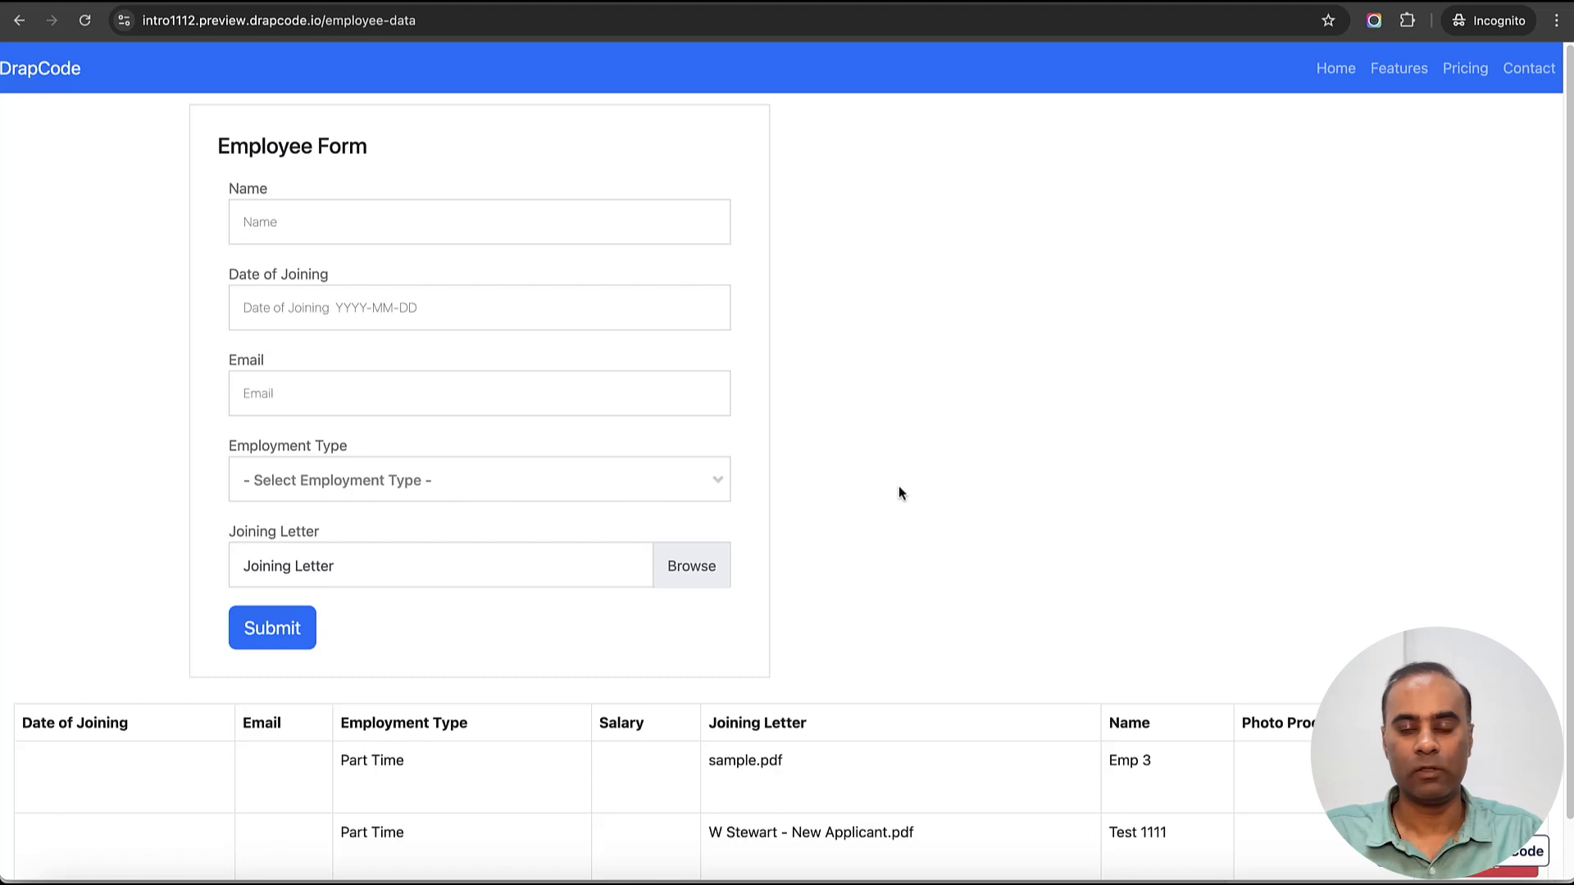